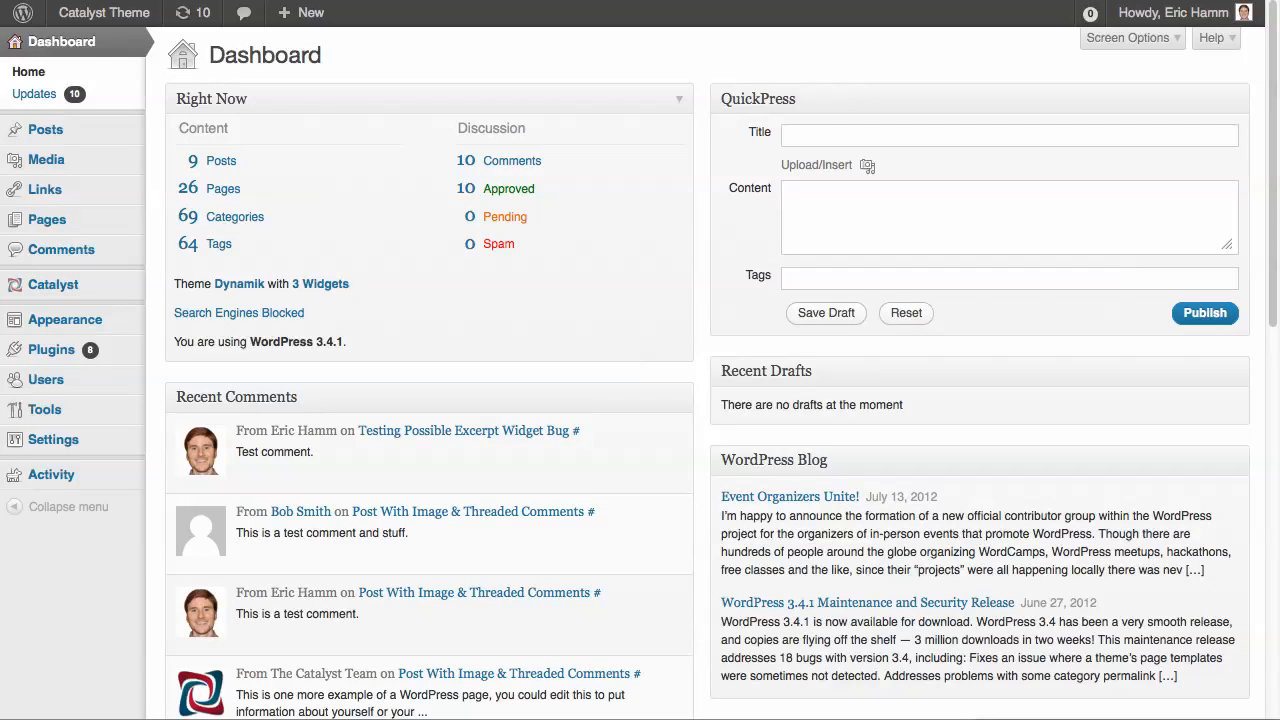
Activate the responsive design options for the Dynamik child theme in Catalyst's Core Options content settings and save the changes
{"action": "mouse_move", "coordinate": [53, 284]}
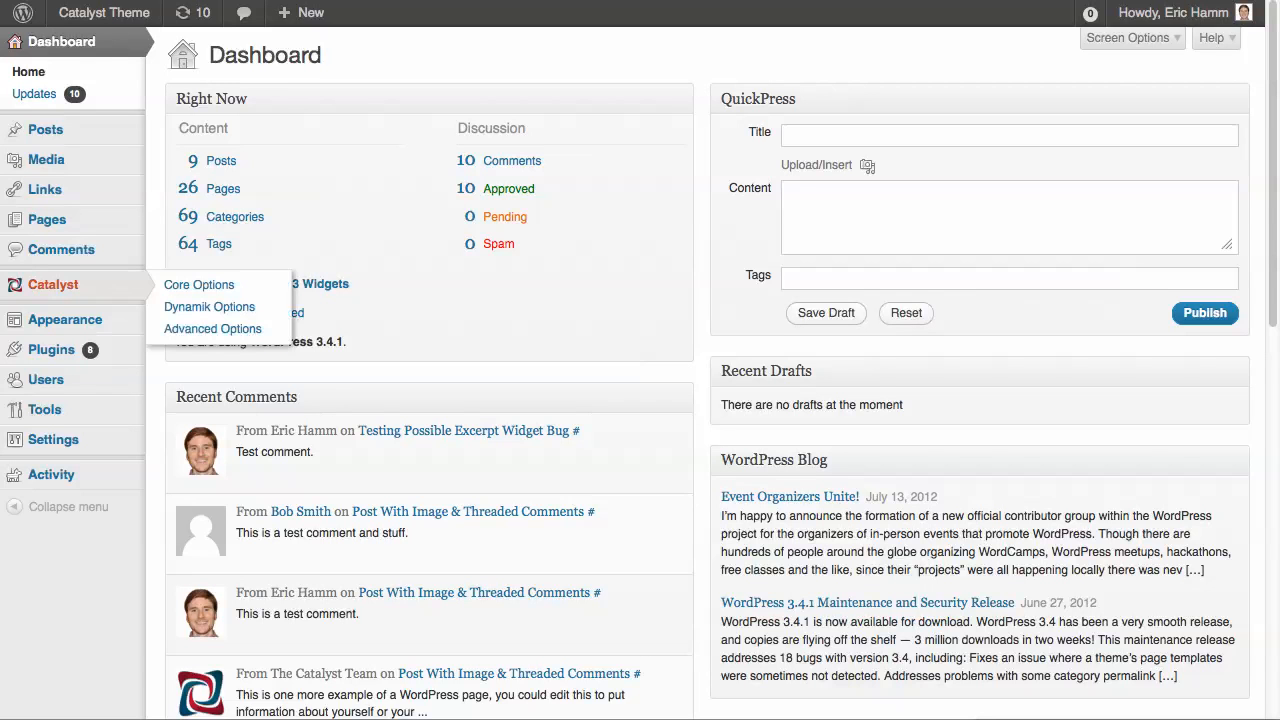
{"action": "left_click", "coordinate": [199, 284]}
{"action": "scroll", "coordinate": [640, 400], "scroll_direction": "down", "scroll_amount": 5}
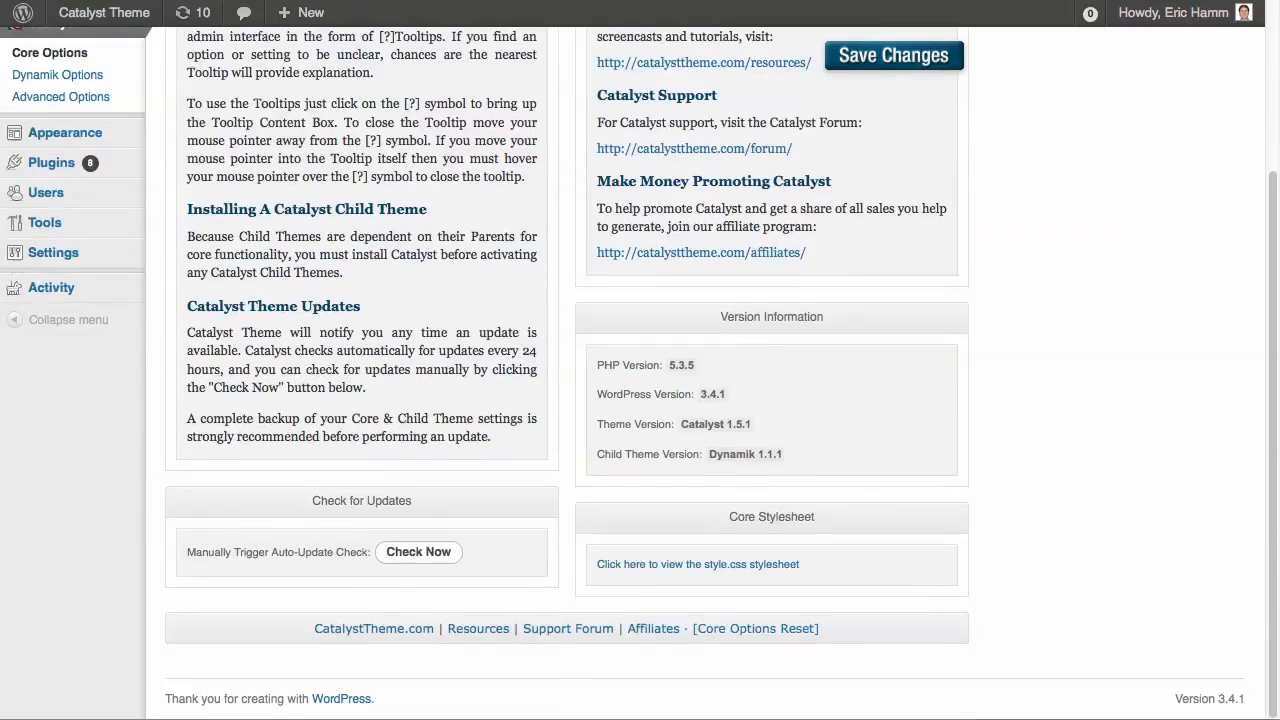
{"action": "scroll", "coordinate": [640, 400], "scroll_direction": "up", "scroll_amount": 5}
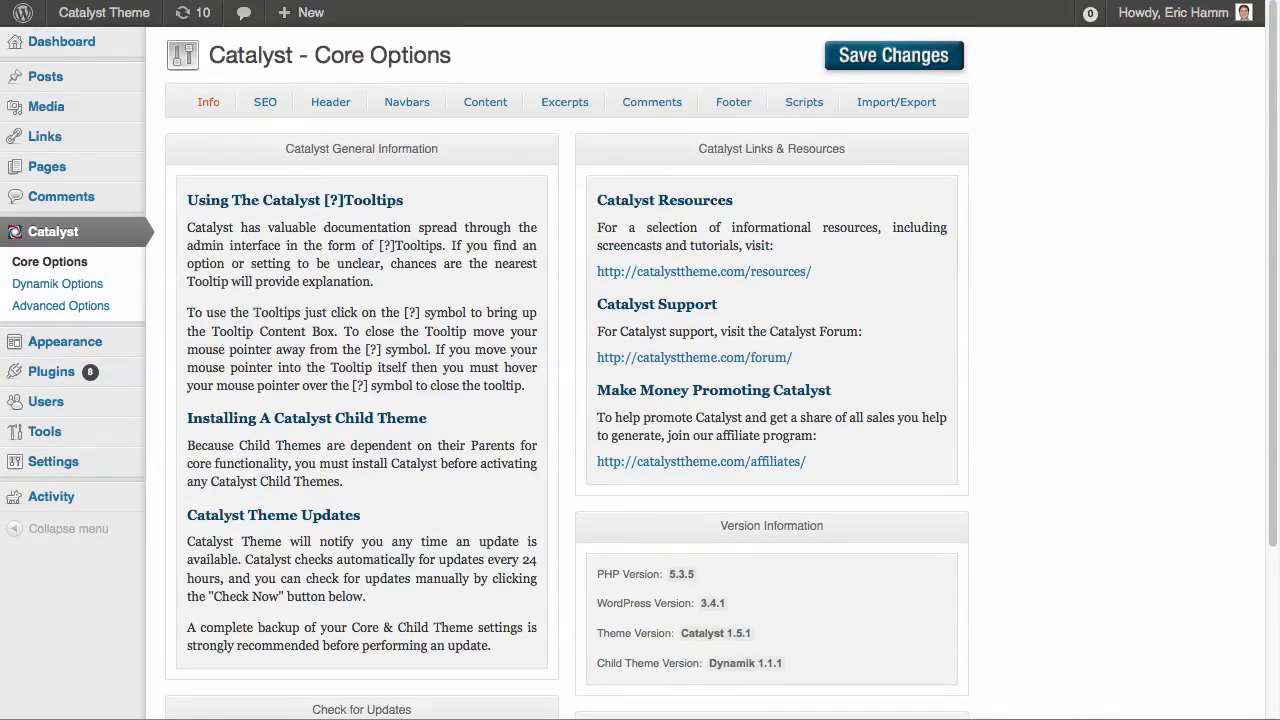
{"action": "left_click", "coordinate": [485, 101]}
{"action": "scroll", "coordinate": [640, 400], "scroll_direction": "down", "scroll_amount": 10}
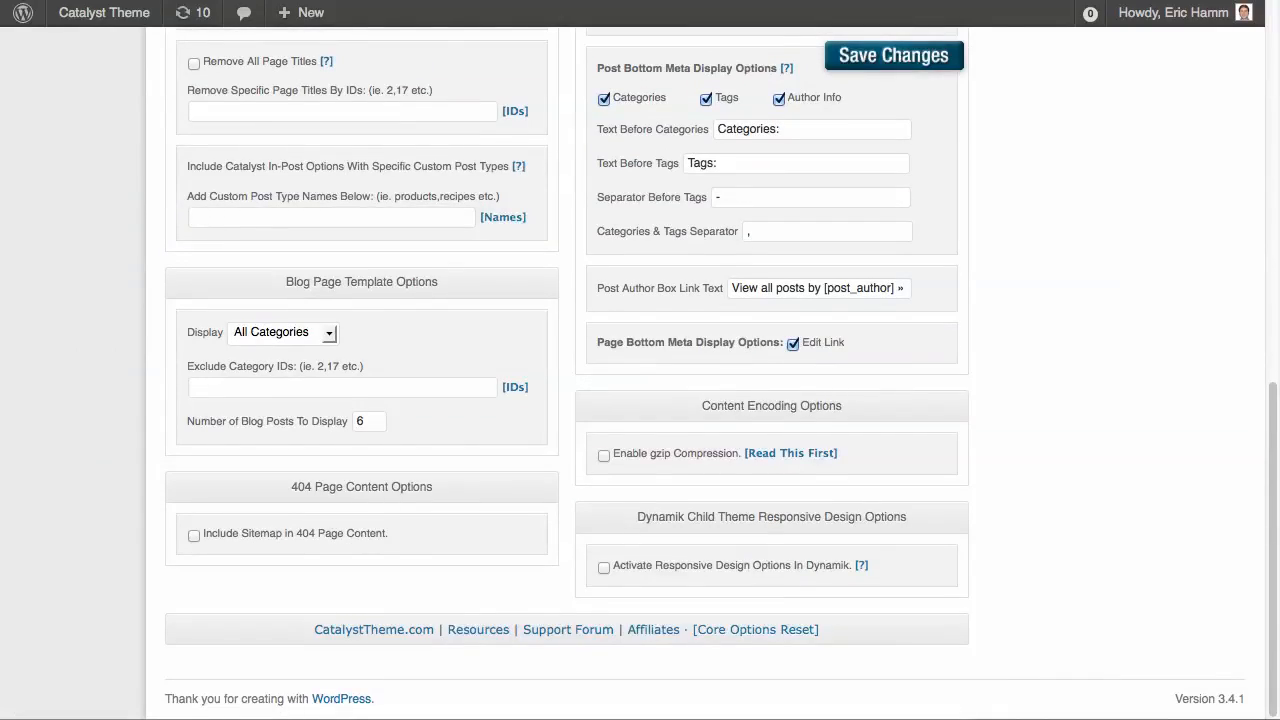
{"action": "left_click", "coordinate": [604, 567]}
{"action": "left_click", "coordinate": [893, 55]}
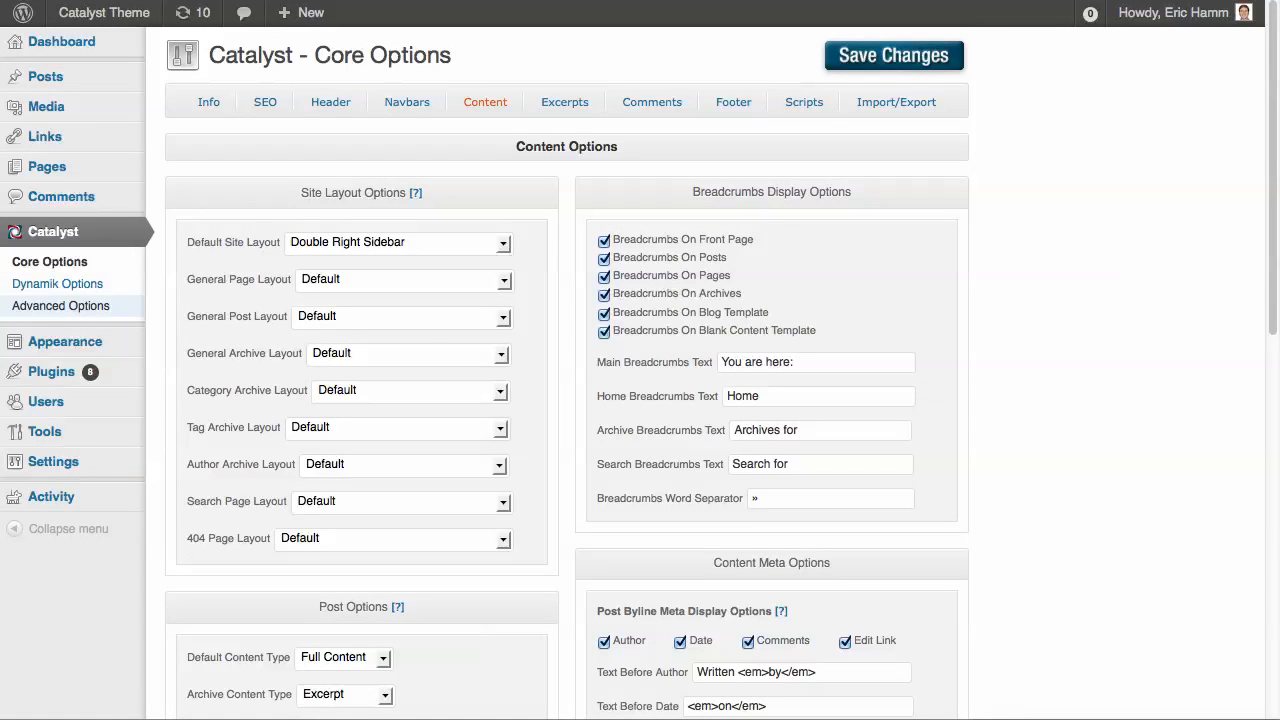
Open the Dynamik Options and inspect the site's home page layout in the browser
{"action": "left_click", "coordinate": [57, 283]}
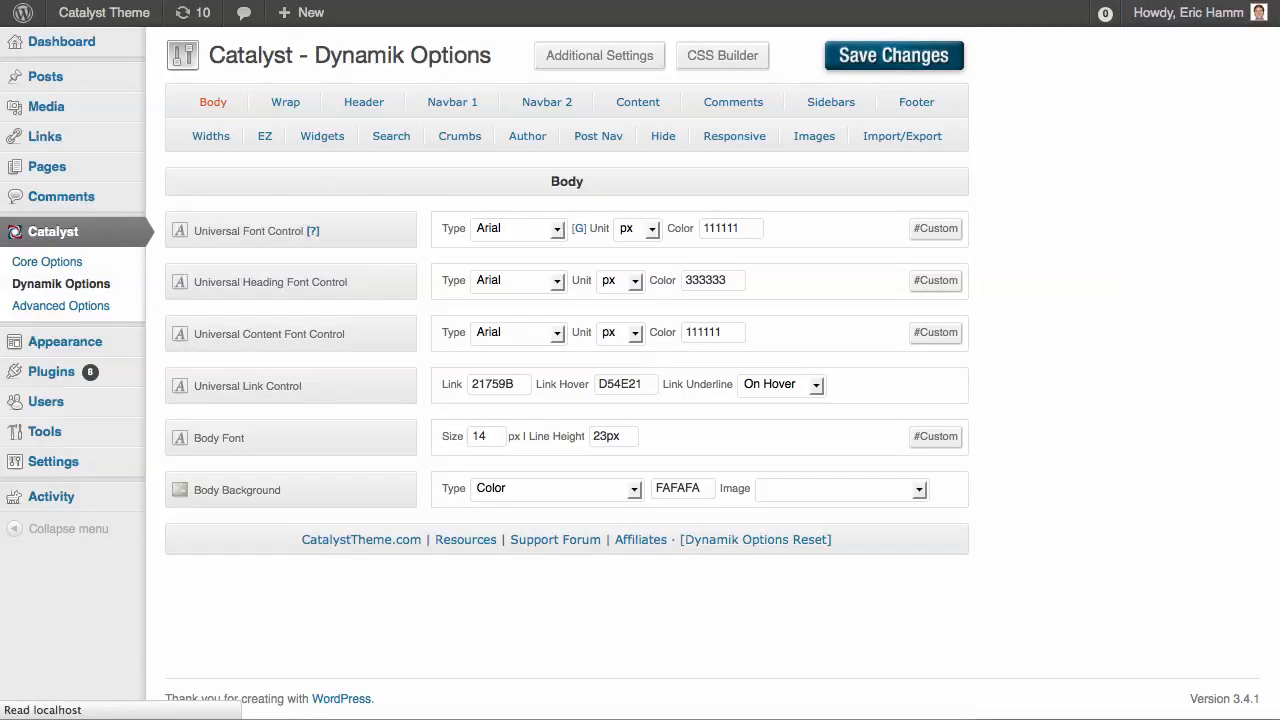
{"action": "key", "text": "ctrl+Tab"}
{"action": "left_click", "coordinate": [290, 57]}
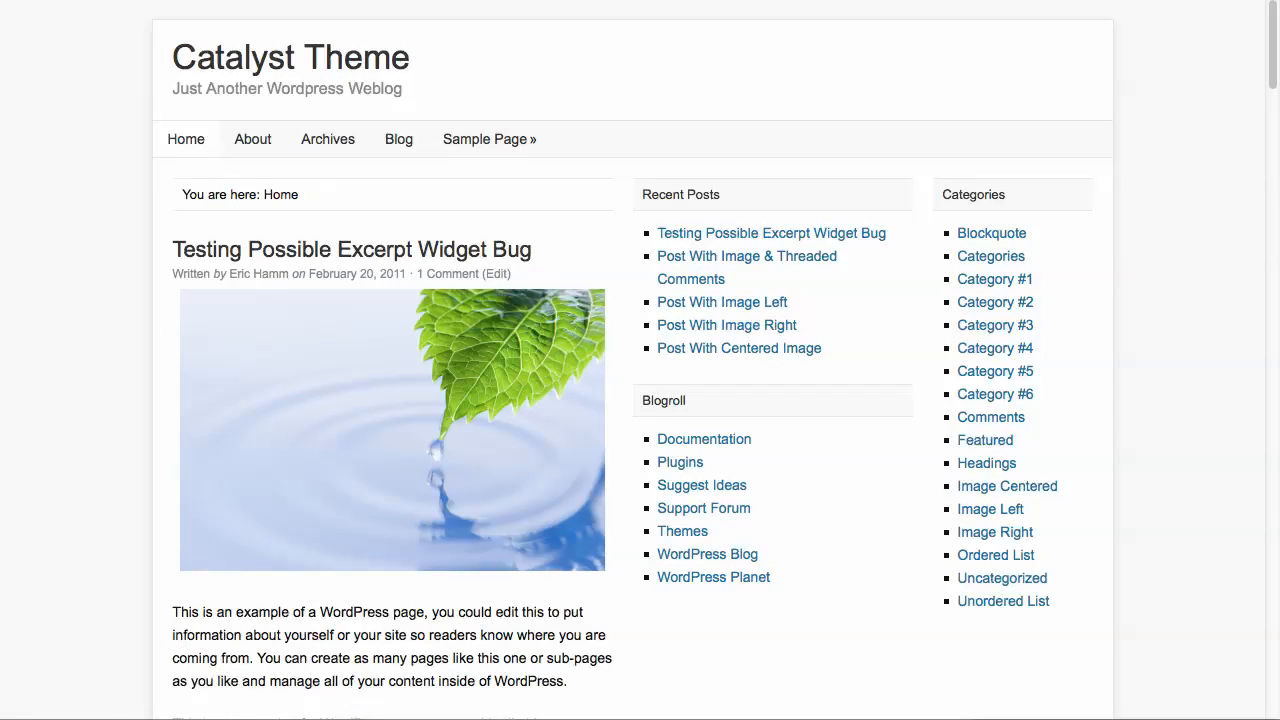
{"action": "mouse_move", "coordinate": [1278, 400]}
{"action": "left_mouse_down"}
{"action": "mouse_move", "coordinate": [539, 400]}
{"action": "mouse_move", "coordinate": [1279, 400]}
{"action": "left_mouse_up"}
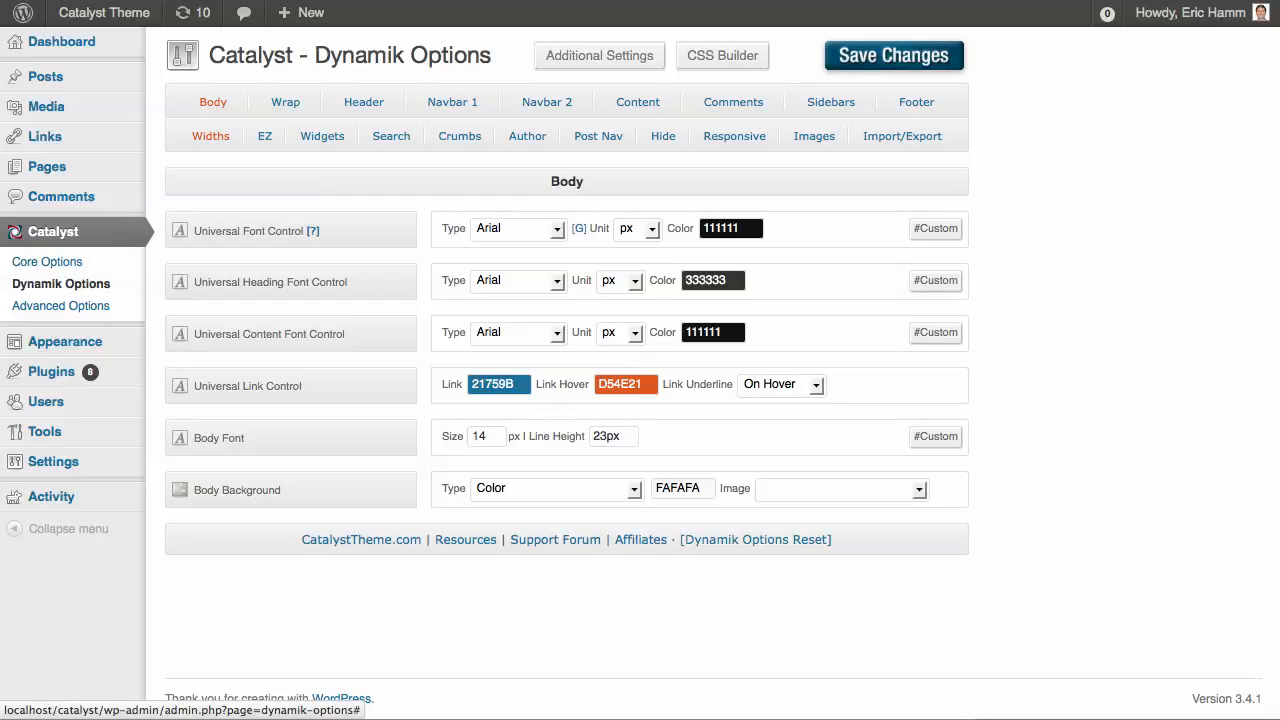
Set the content width in the Catalyst default layout widths to 3000 px and save the changes
{"action": "left_click", "coordinate": [210, 136]}
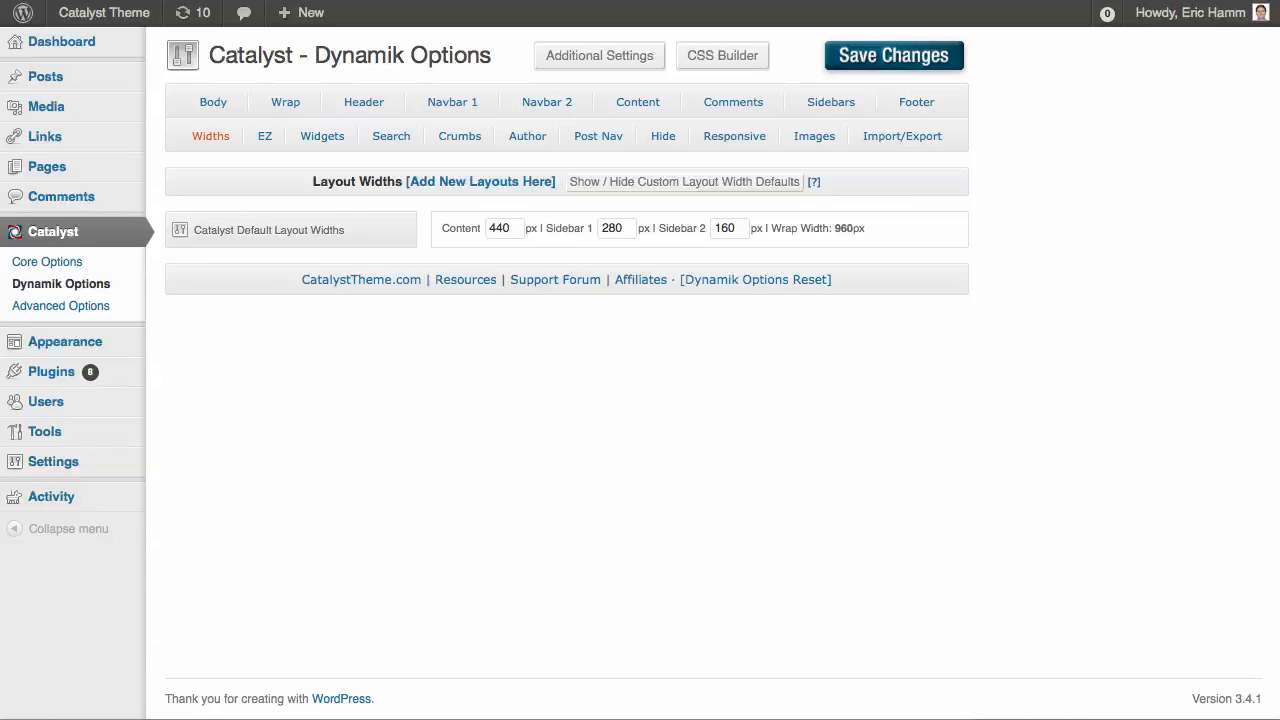
{"action": "double_click", "coordinate": [500, 229]}
{"action": "type", "text": "3000"}
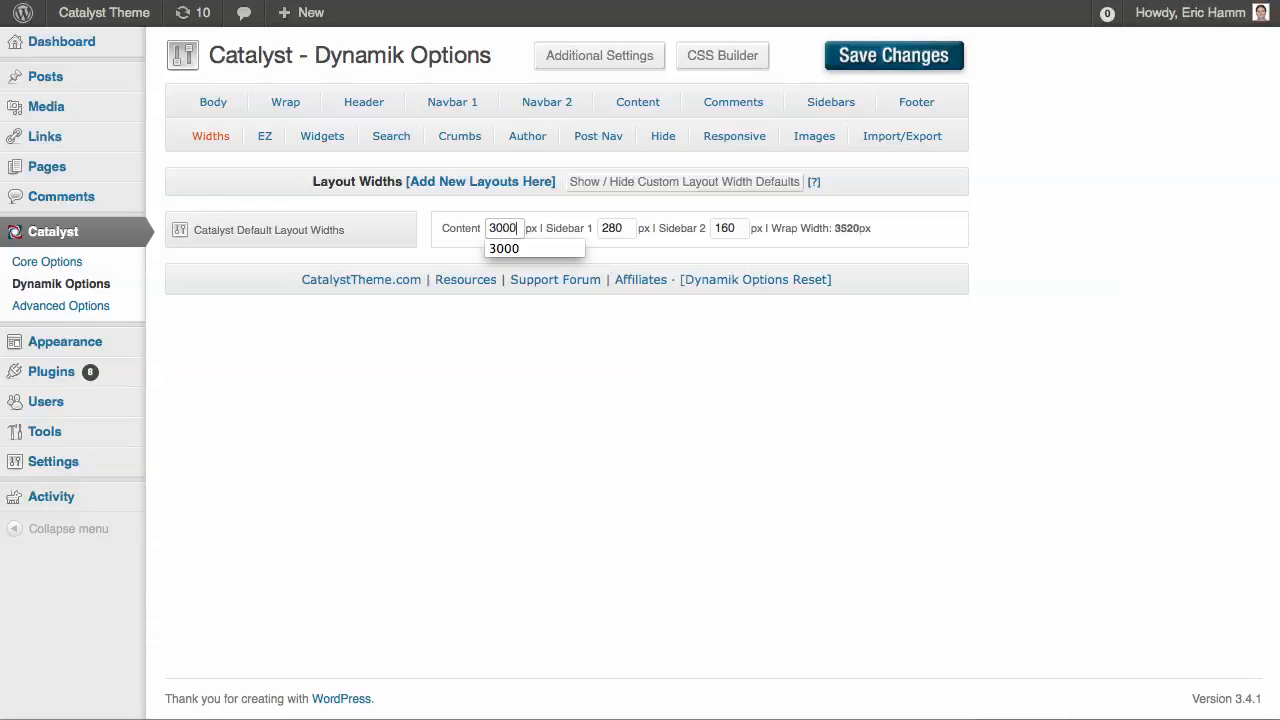
{"action": "left_click", "coordinate": [600, 400]}
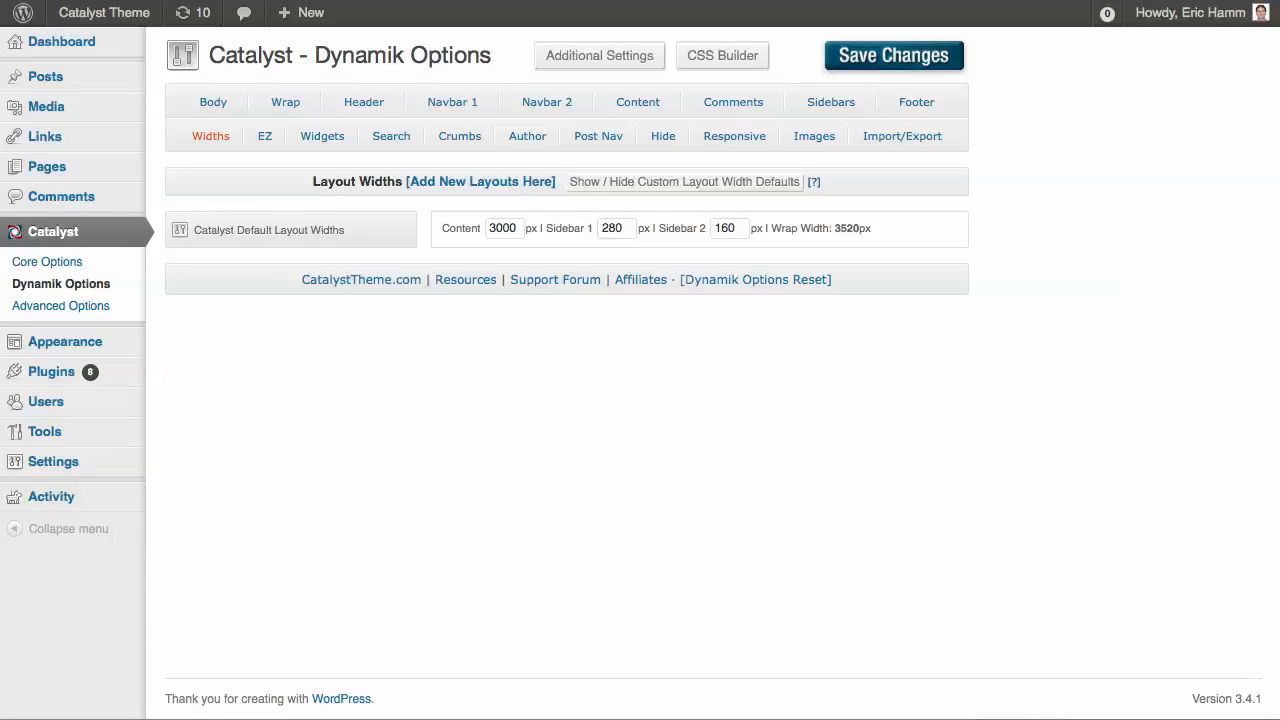
{"action": "left_click", "coordinate": [835, 56]}
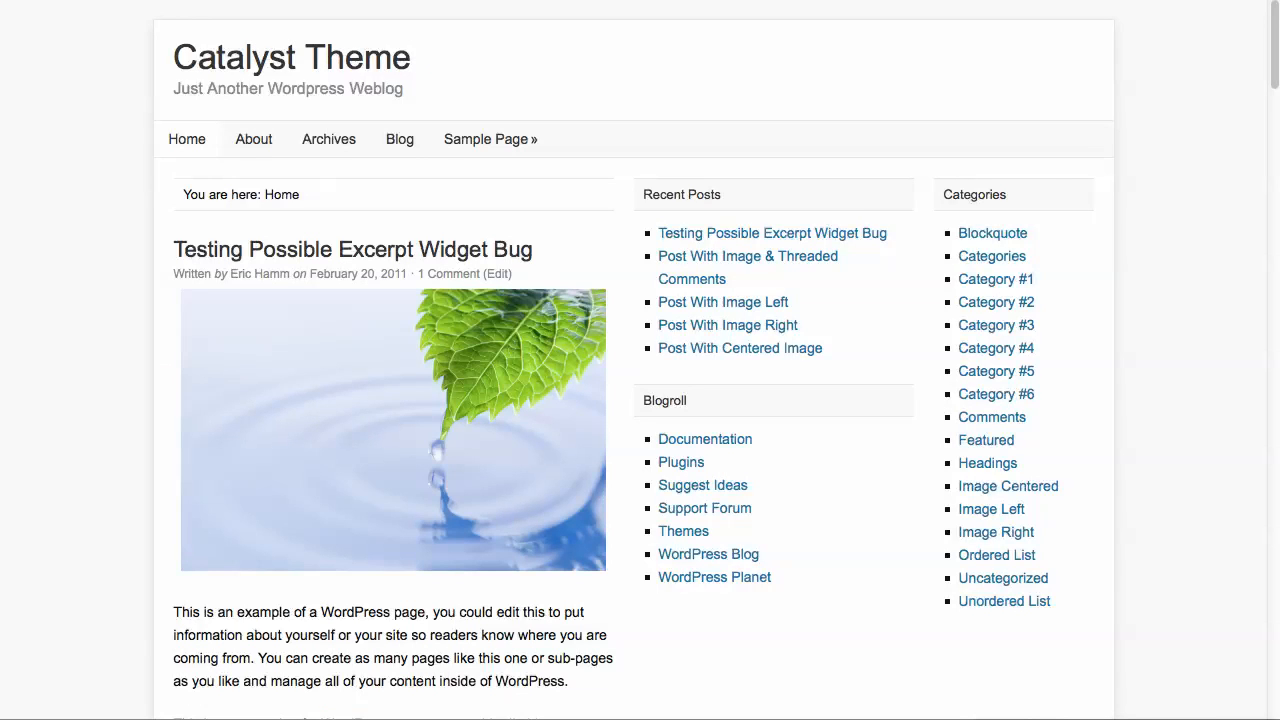
Reload the site's home page and examine the full-width layout from the header down to the sidebars and footer
{"action": "left_click", "coordinate": [349, 60]}
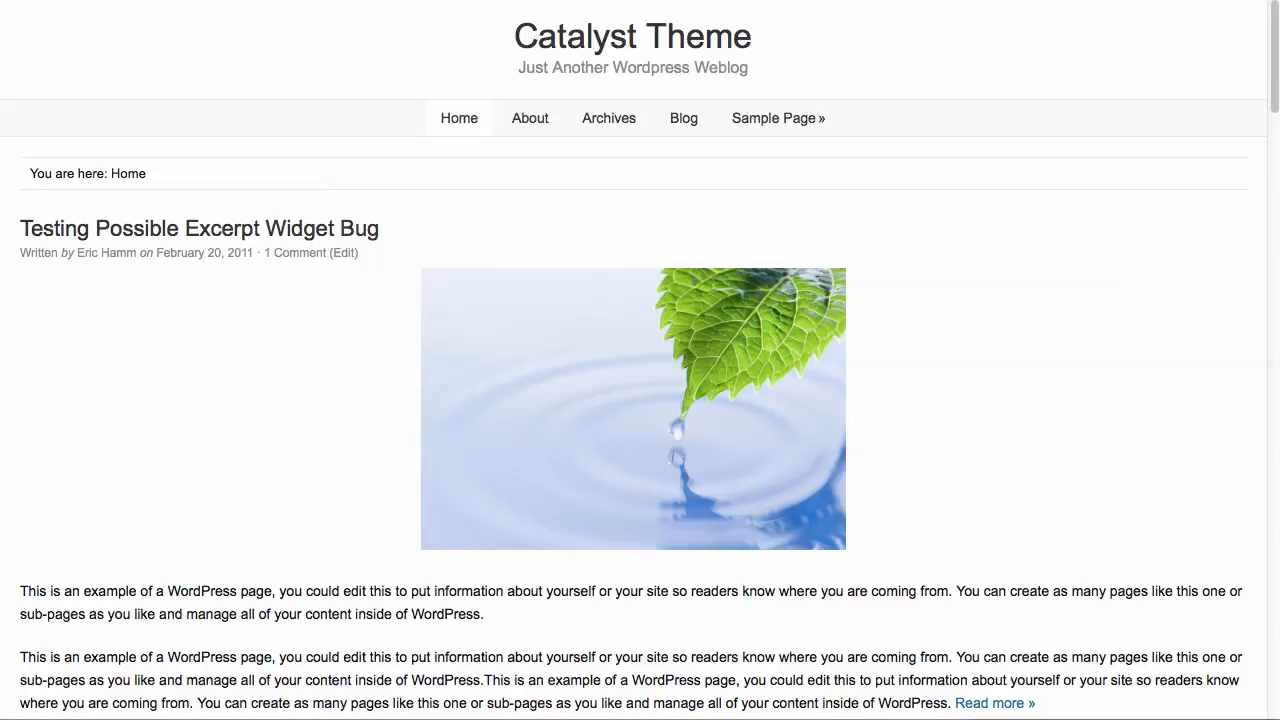
{"action": "mouse_move", "coordinate": [1278, 717]}
{"action": "left_mouse_down"}
{"action": "mouse_move", "coordinate": [410, 717]}
{"action": "mouse_move", "coordinate": [1279, 717]}
{"action": "left_mouse_up"}
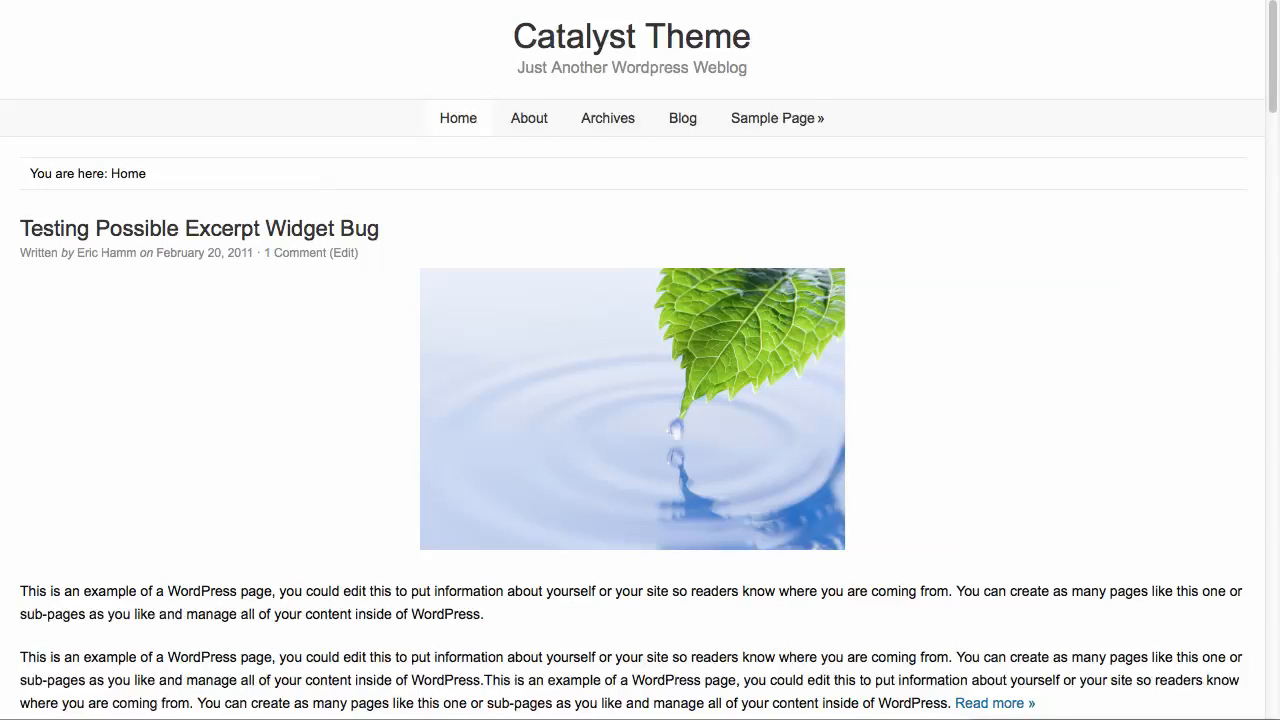
{"action": "scroll", "coordinate": [640, 360], "scroll_direction": "down", "scroll_amount": 20}
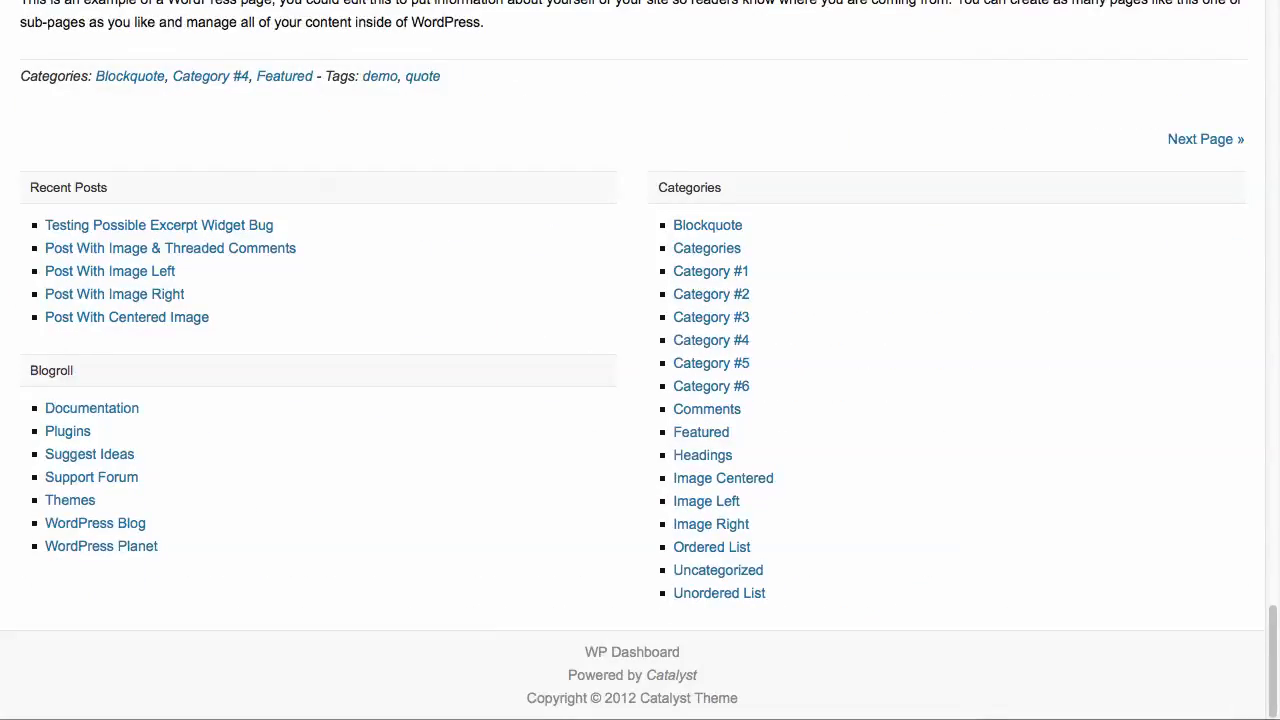
{"action": "scroll", "coordinate": [640, 360], "scroll_direction": "up", "scroll_amount": 20}
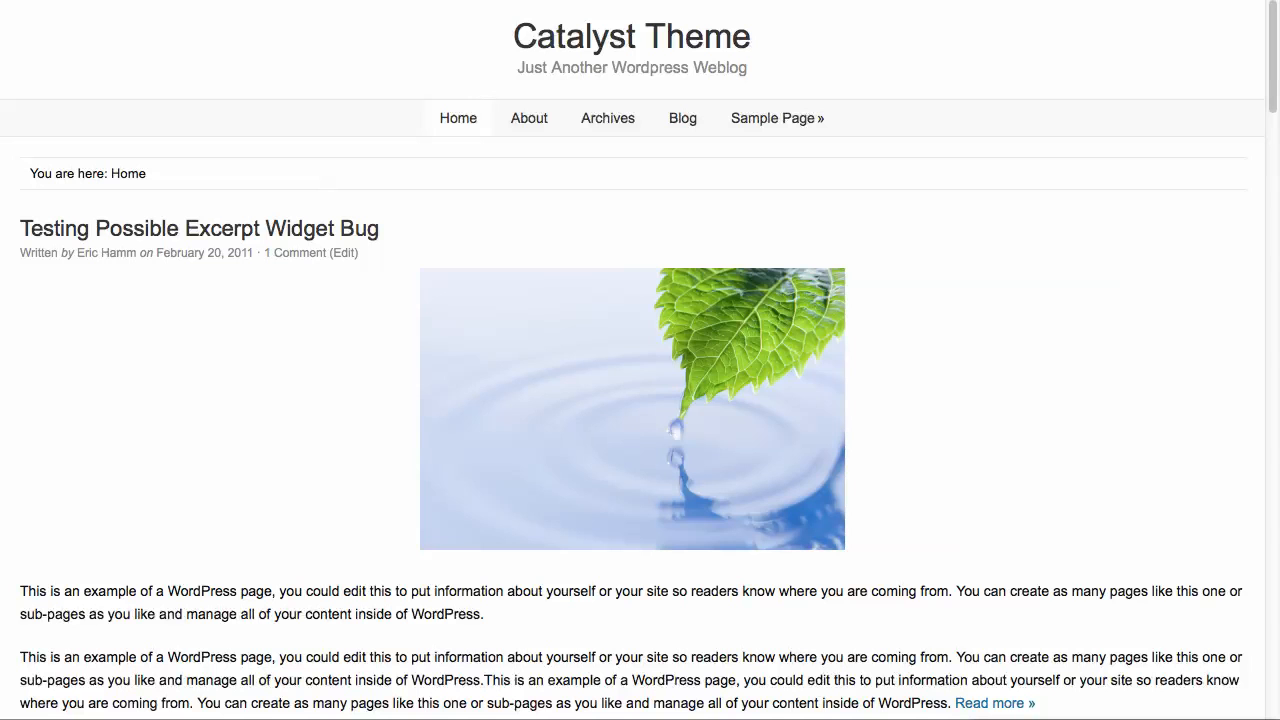
{"action": "right_click", "coordinate": [1016, 253]}
{"action": "key", "text": "Escape"}
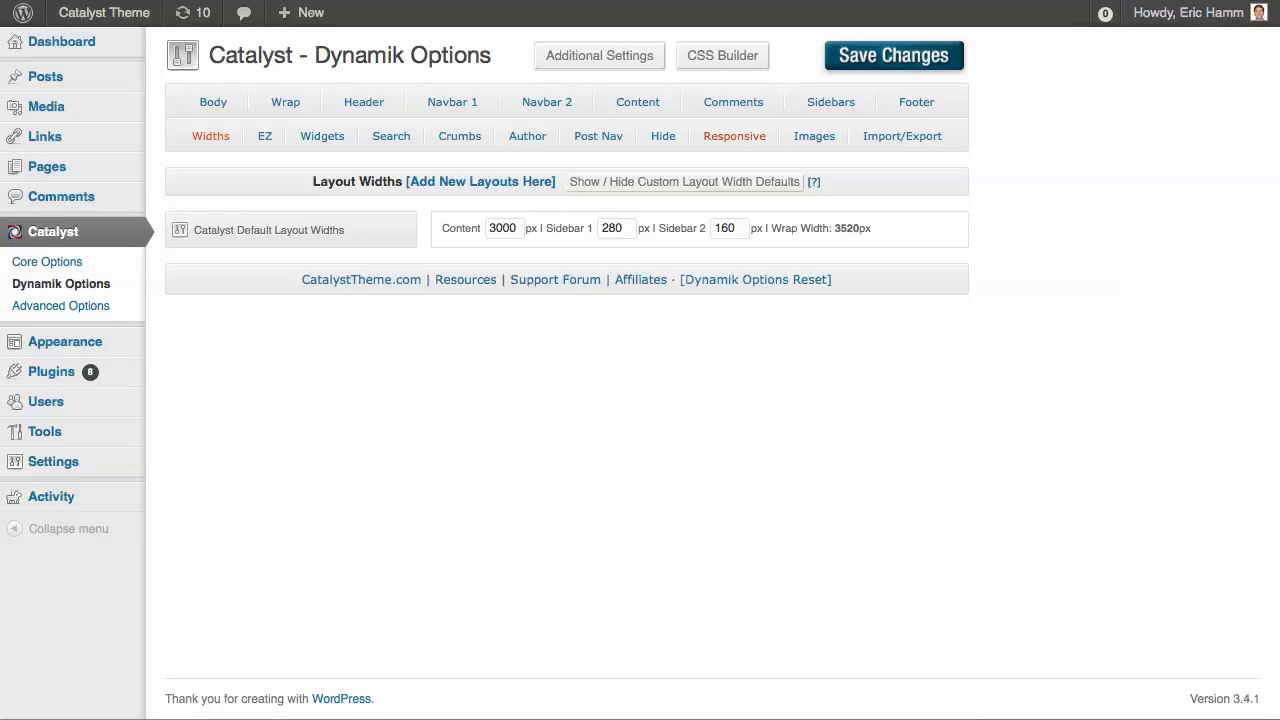
Show the Responsive options in Dynamik, set Content/Sidebar Media Query Styles to Progressive, and save the changes
{"action": "left_click", "coordinate": [734, 136]}
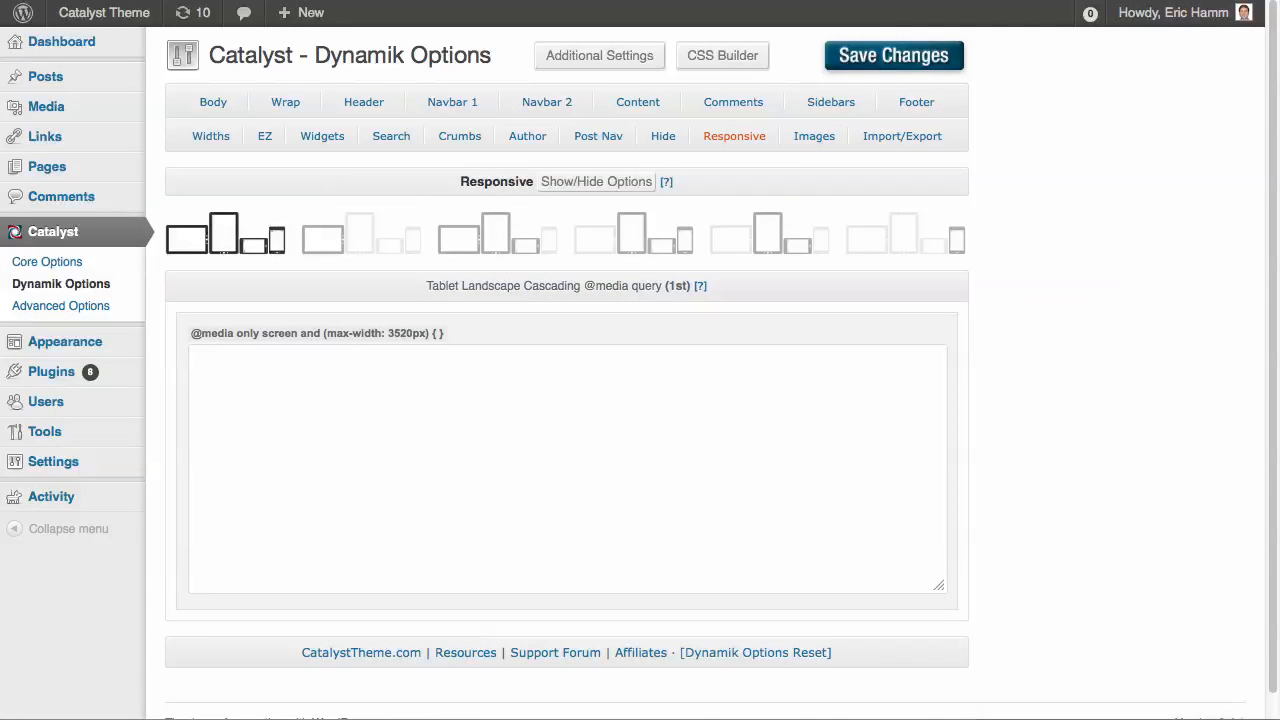
{"action": "left_click", "coordinate": [596, 182]}
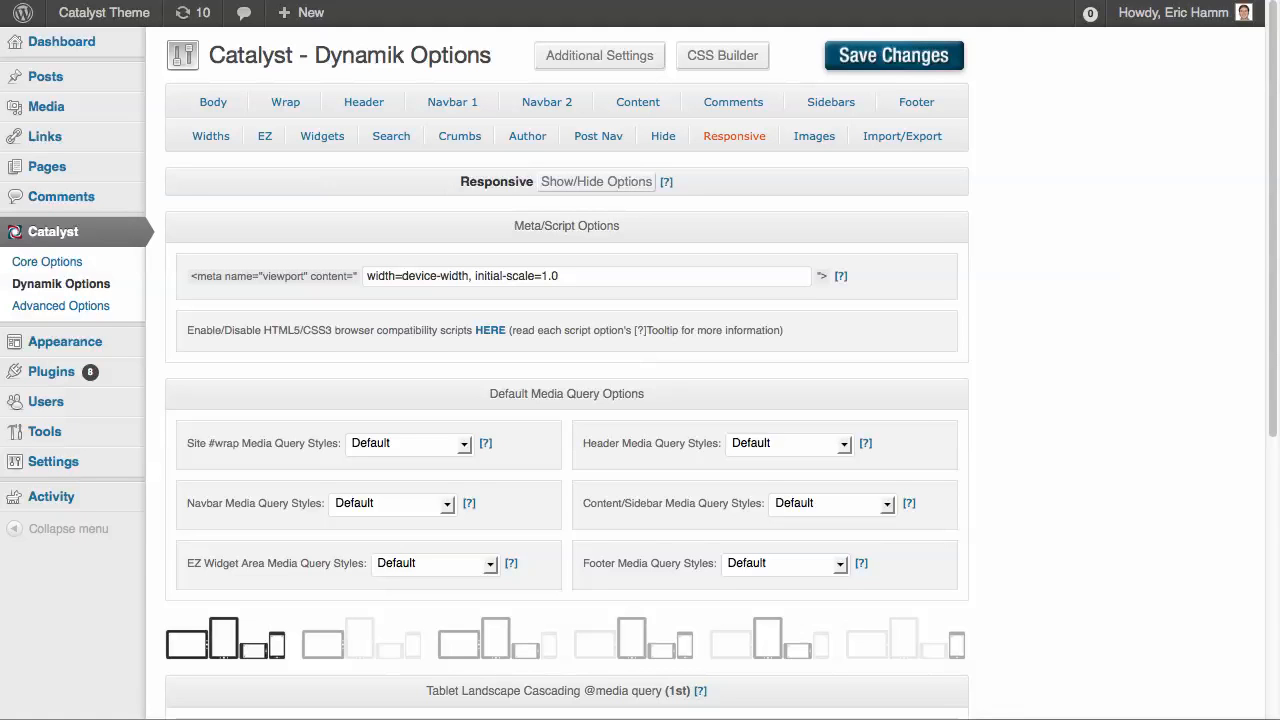
{"action": "left_click", "coordinate": [886, 504]}
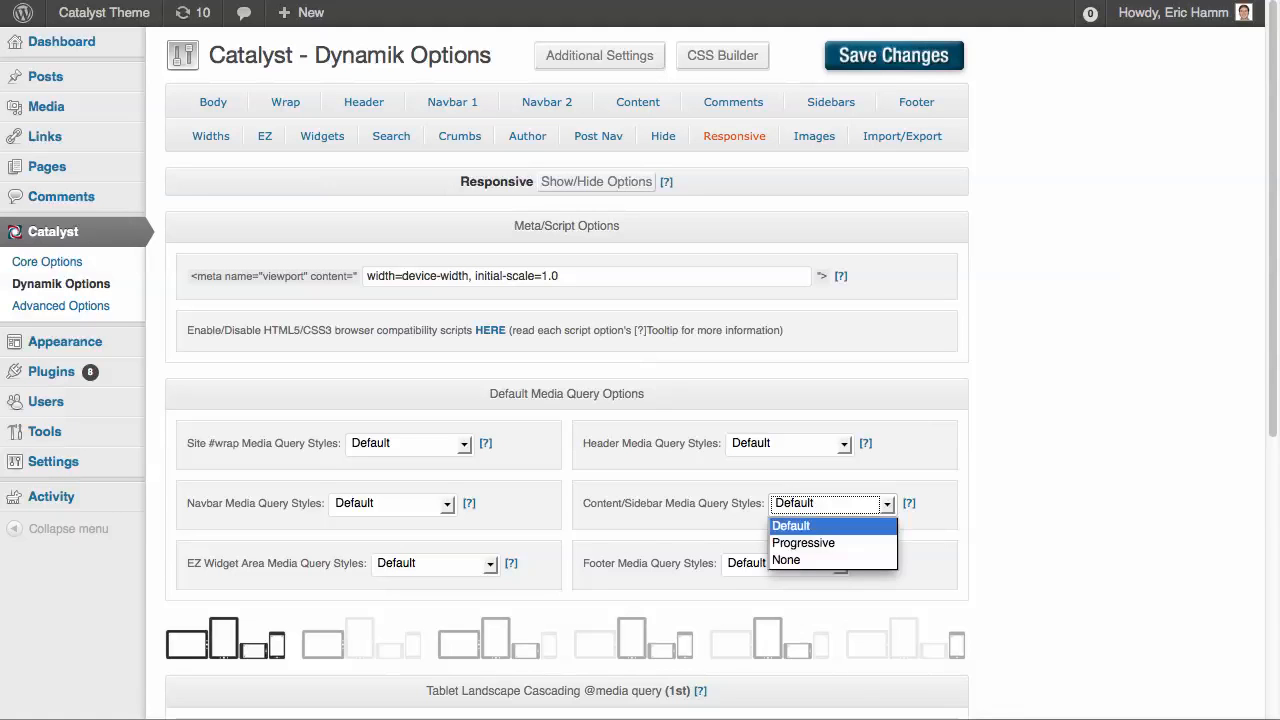
{"action": "left_click", "coordinate": [803, 543]}
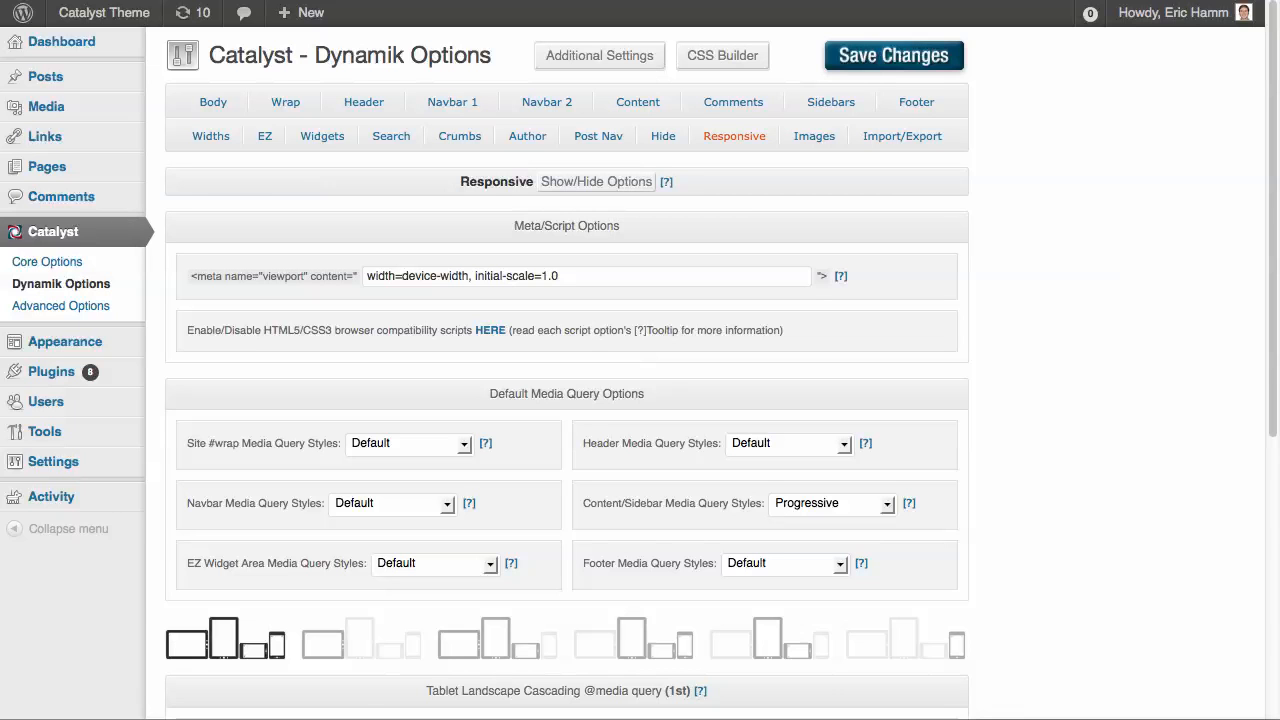
{"action": "left_click", "coordinate": [830, 55]}
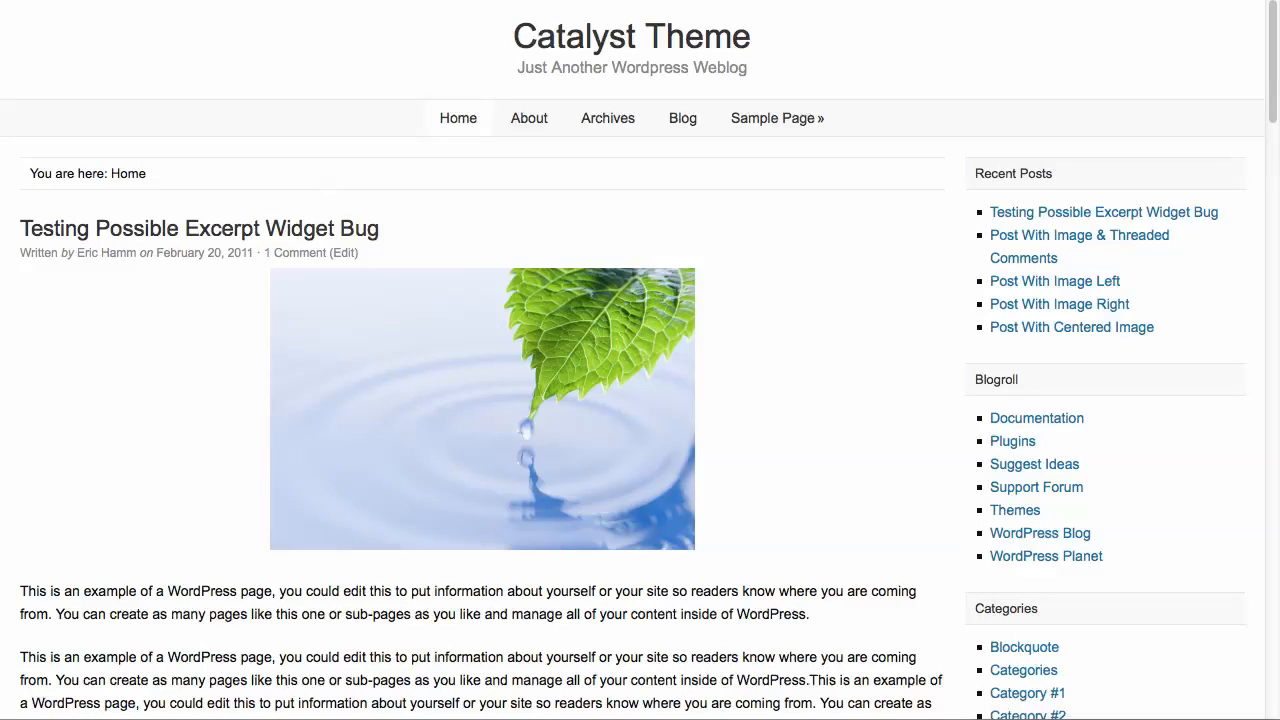
Examine how the home page's content and sidebars are laid out at full width and in a narrowed browser window
{"action": "scroll", "coordinate": [632, 360], "scroll_direction": "down", "scroll_amount": 1}
{"action": "scroll", "coordinate": [632, 360], "scroll_direction": "up", "scroll_amount": 1}
{"action": "scroll", "coordinate": [640, 360], "scroll_direction": "down", "scroll_amount": 3}
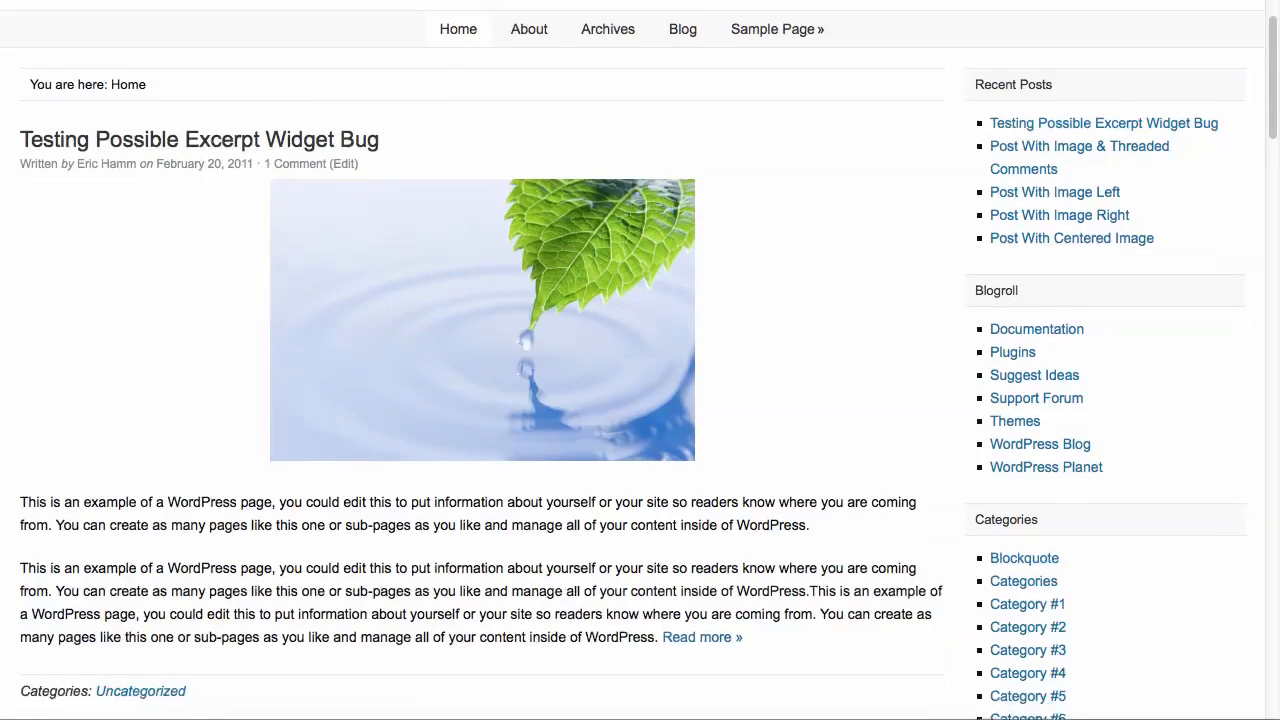
{"action": "scroll", "coordinate": [640, 360], "scroll_direction": "down", "scroll_amount": 3}
{"action": "scroll", "coordinate": [640, 360], "scroll_direction": "up", "scroll_amount": 6}
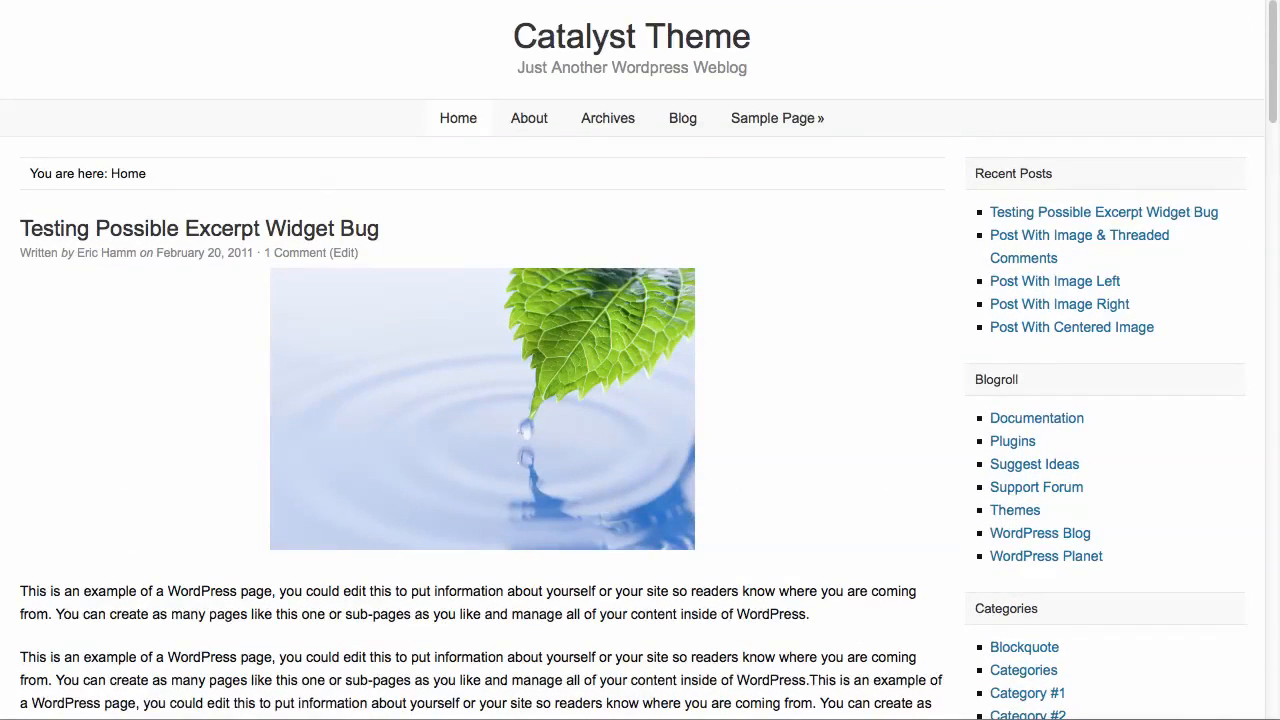
{"action": "scroll", "coordinate": [640, 360], "scroll_direction": "down", "scroll_amount": 7}
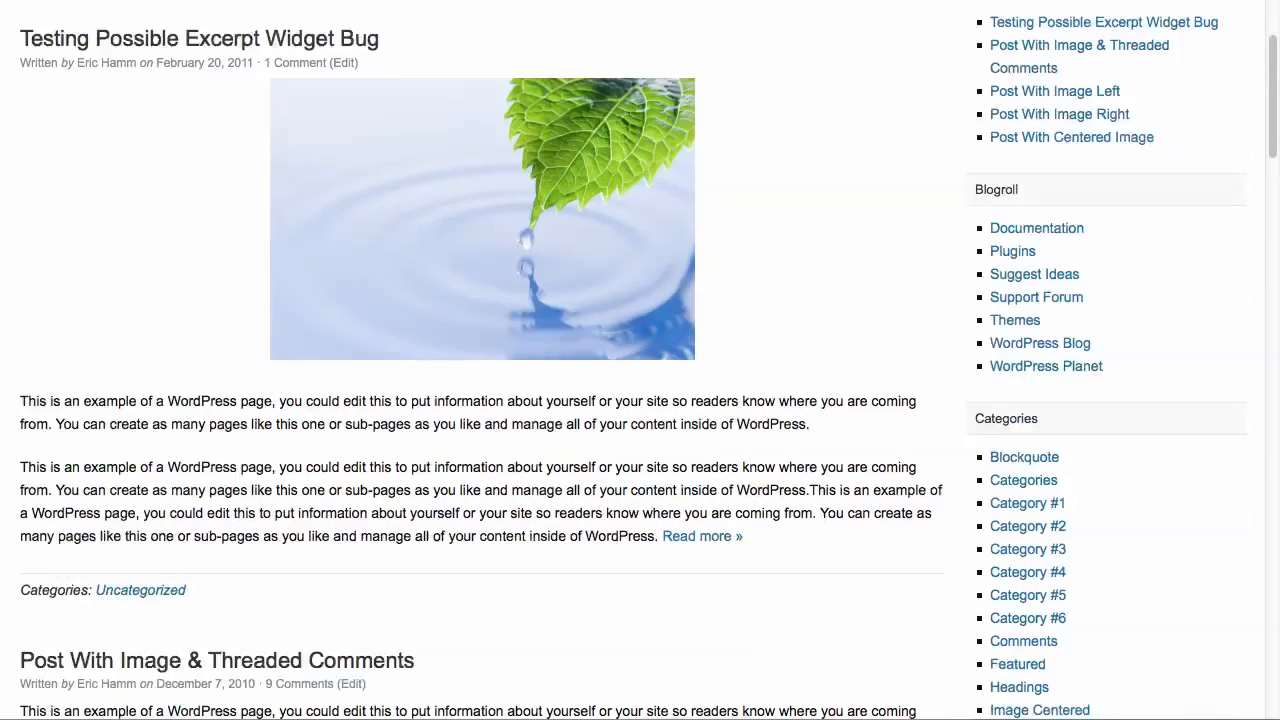
{"action": "scroll", "coordinate": [640, 360], "scroll_direction": "up", "scroll_amount": 7}
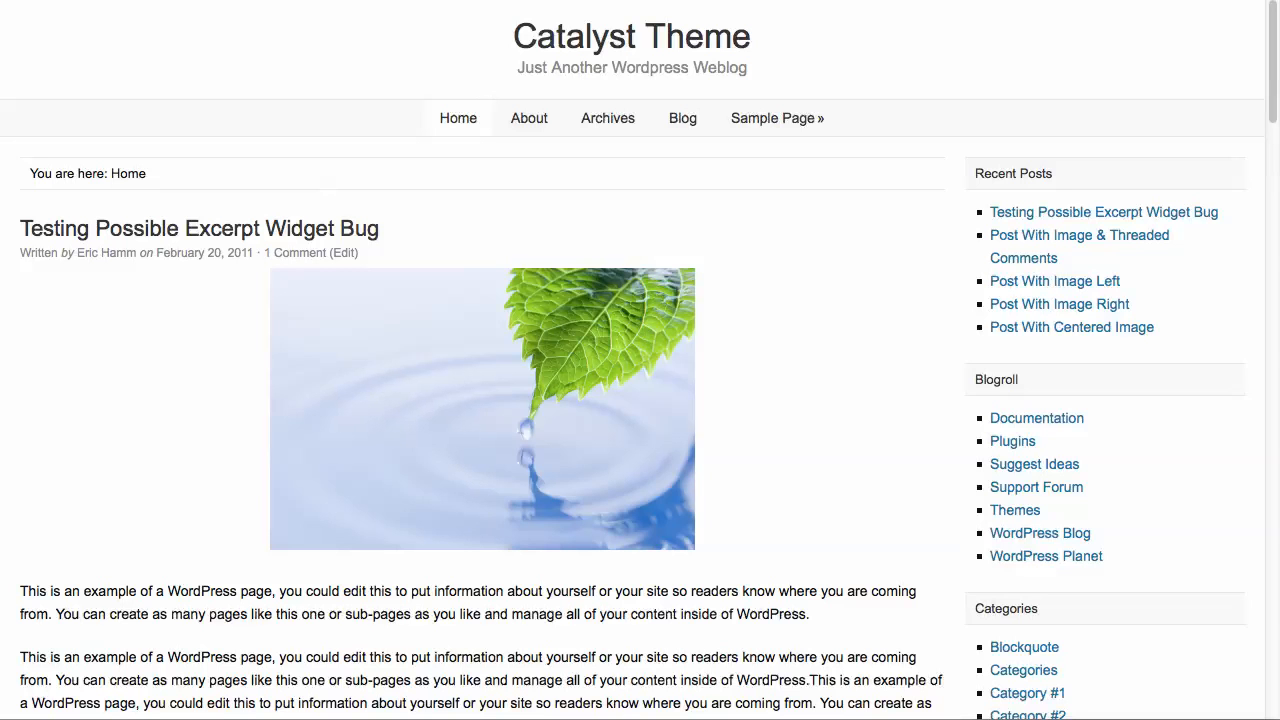
{"action": "left_click_drag", "start_coordinate": [1279, 360], "coordinate": [747, 360]}
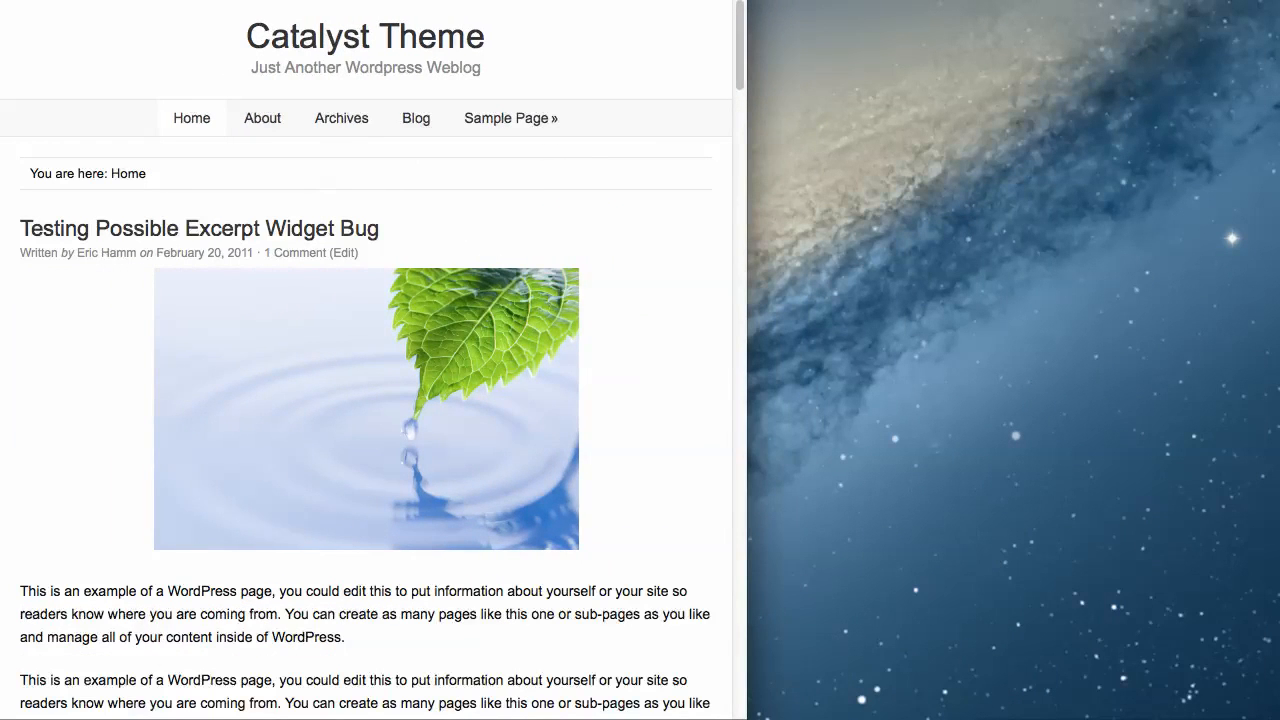
{"action": "left_click_drag", "start_coordinate": [747, 360], "coordinate": [1279, 360]}
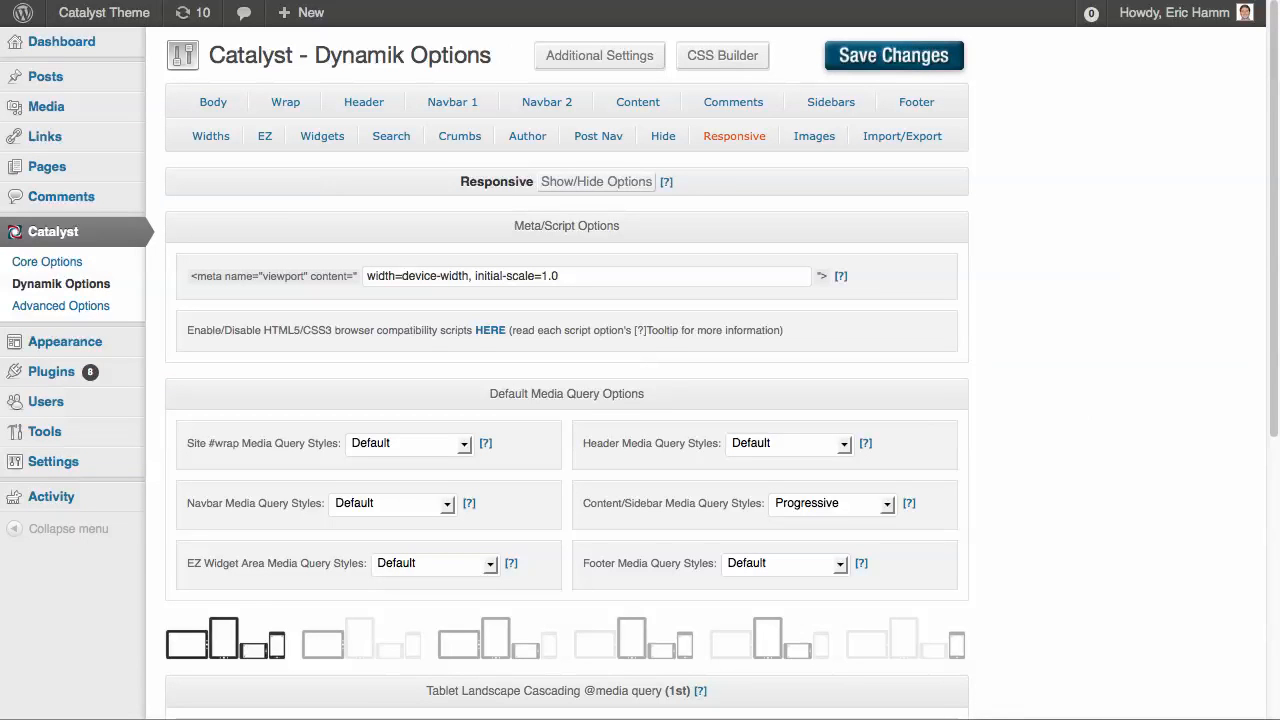
Set both the Header and Navbar Media Query Styles to None and save the changes
{"action": "left_click", "coordinate": [788, 443]}
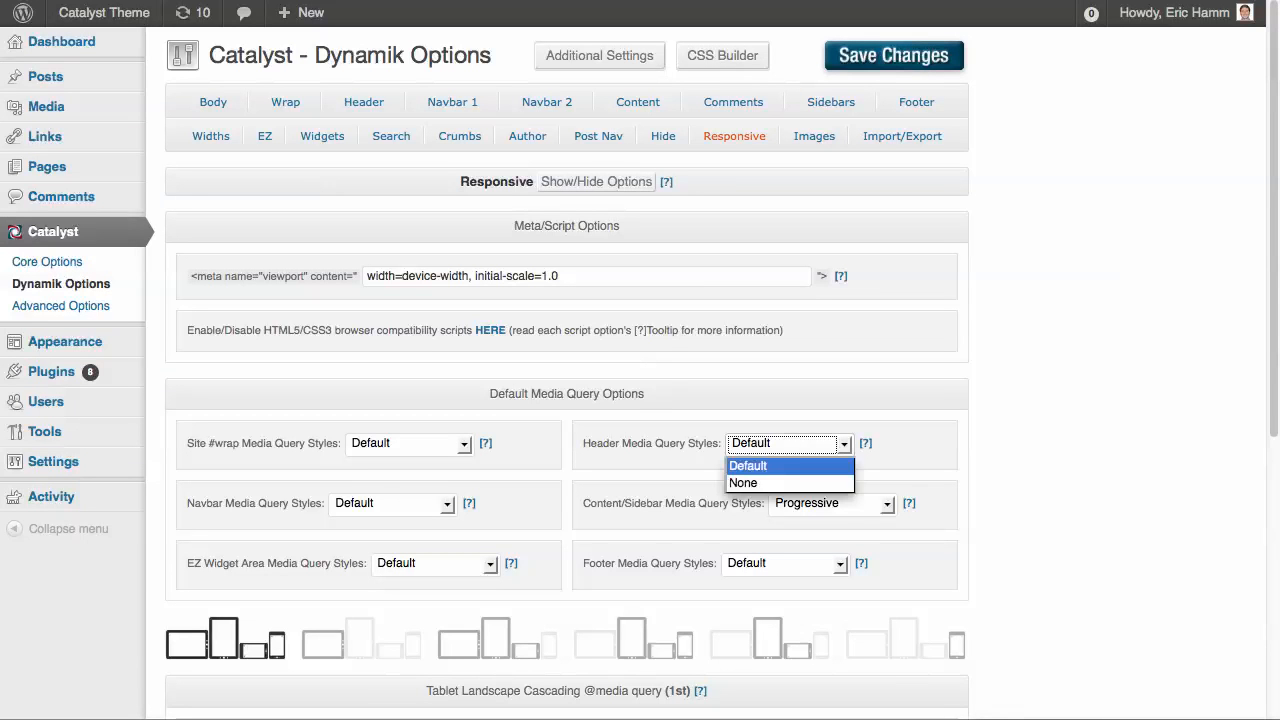
{"action": "left_click", "coordinate": [760, 480]}
{"action": "left_click", "coordinate": [390, 503]}
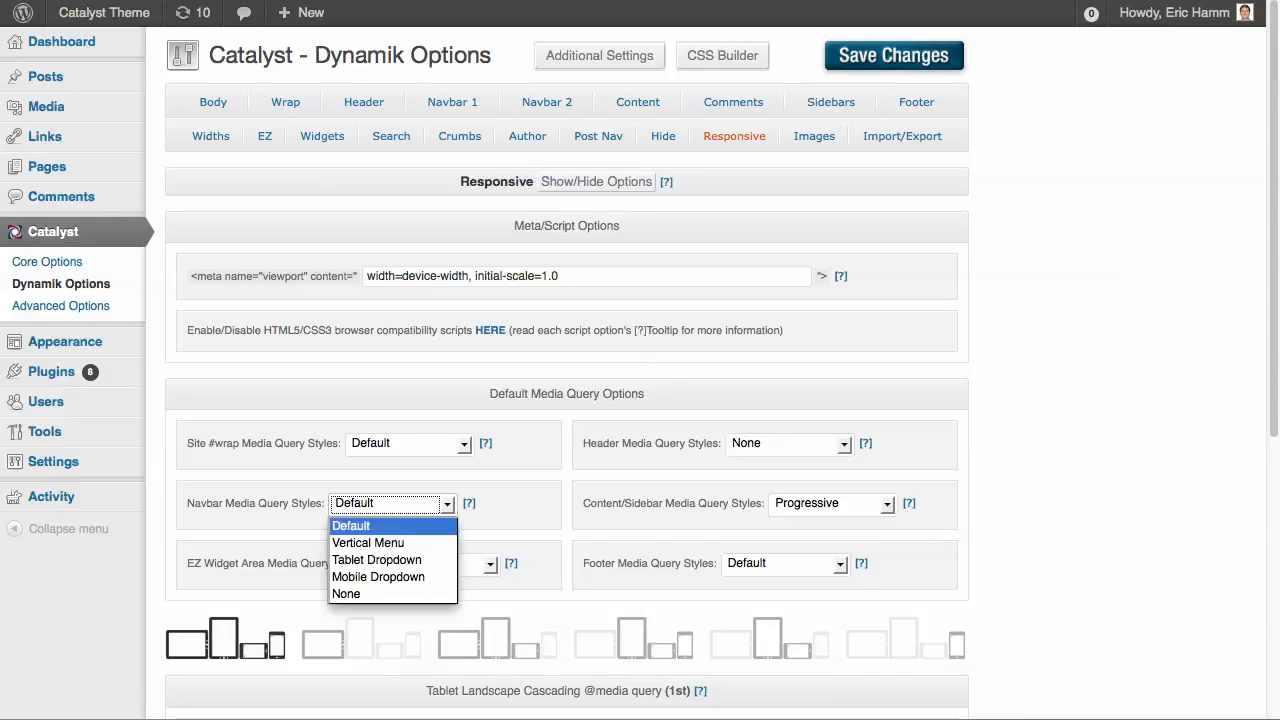
{"action": "left_click", "coordinate": [380, 594]}
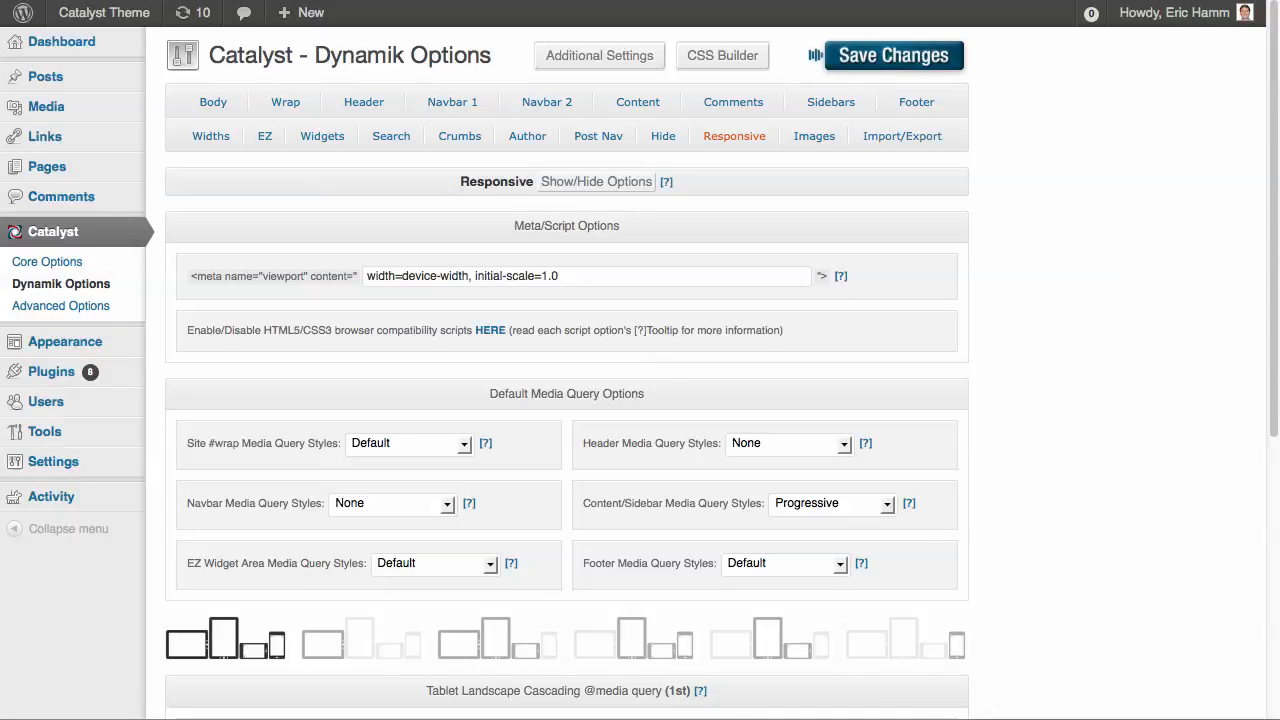
{"action": "left_click", "coordinate": [830, 56]}
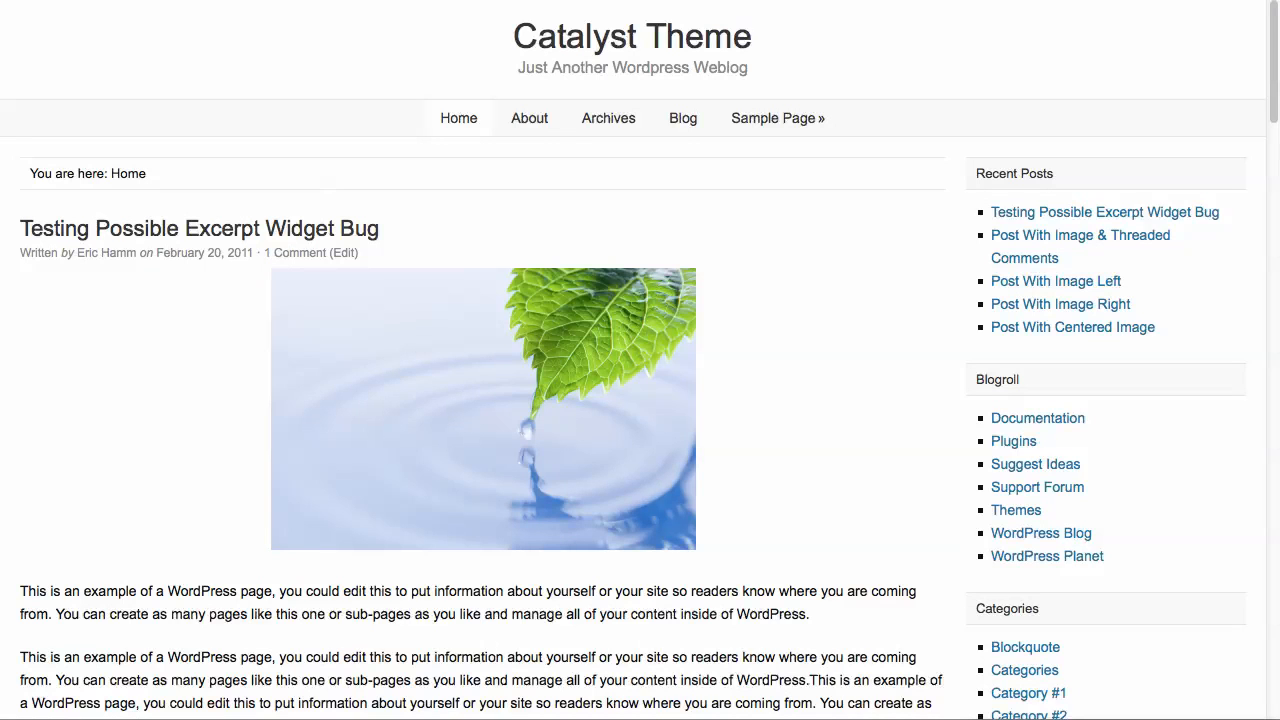
Reload the home page to check the header and navbar alignment, and return to the Default Media Query Options
{"action": "left_click", "coordinate": [632, 37]}
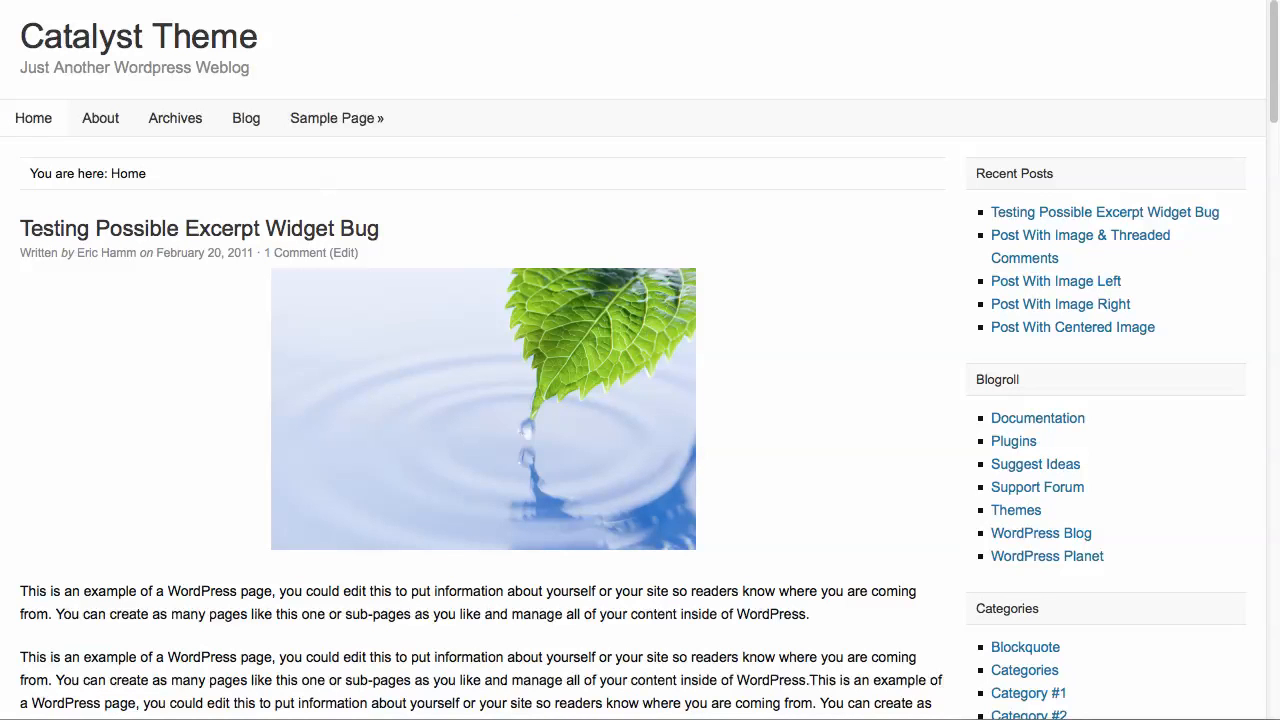
{"action": "mouse_move", "coordinate": [1279, 400]}
{"action": "left_mouse_down"}
{"action": "mouse_move", "coordinate": [342, 400]}
{"action": "mouse_move", "coordinate": [1279, 400]}
{"action": "left_mouse_up"}
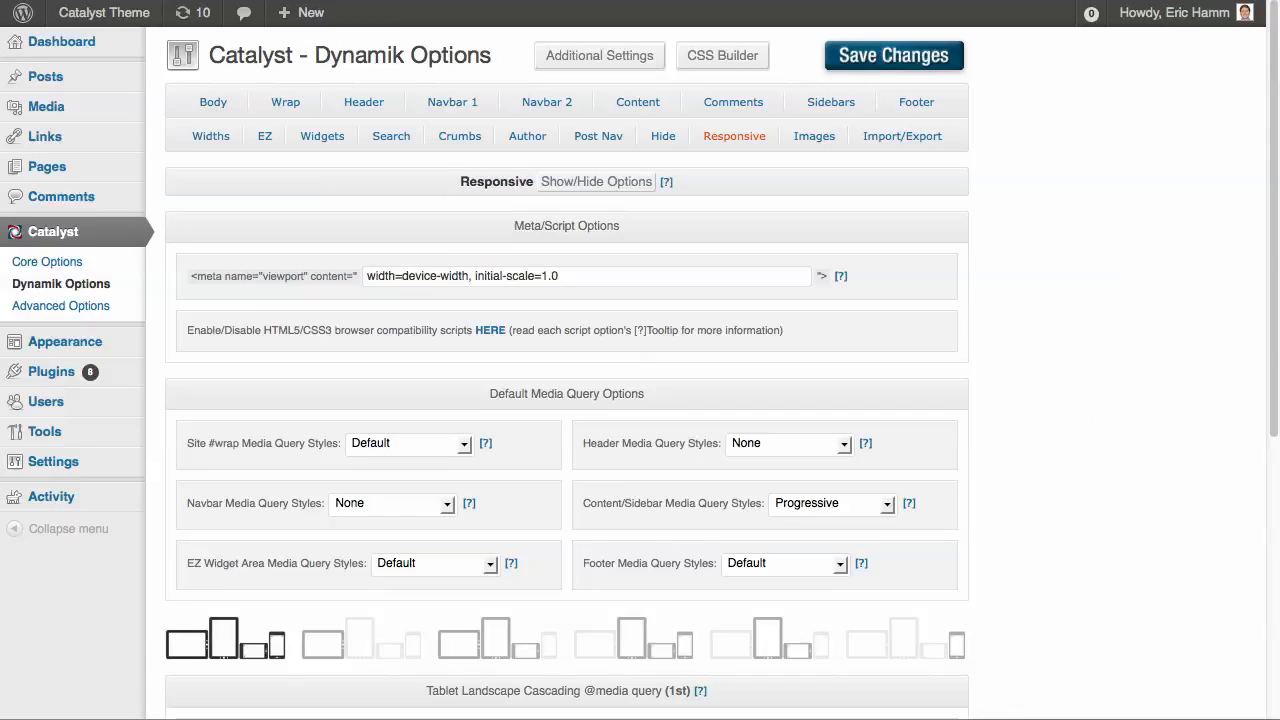
{"action": "scroll", "coordinate": [566, 400], "scroll_direction": "down", "scroll_amount": 3}
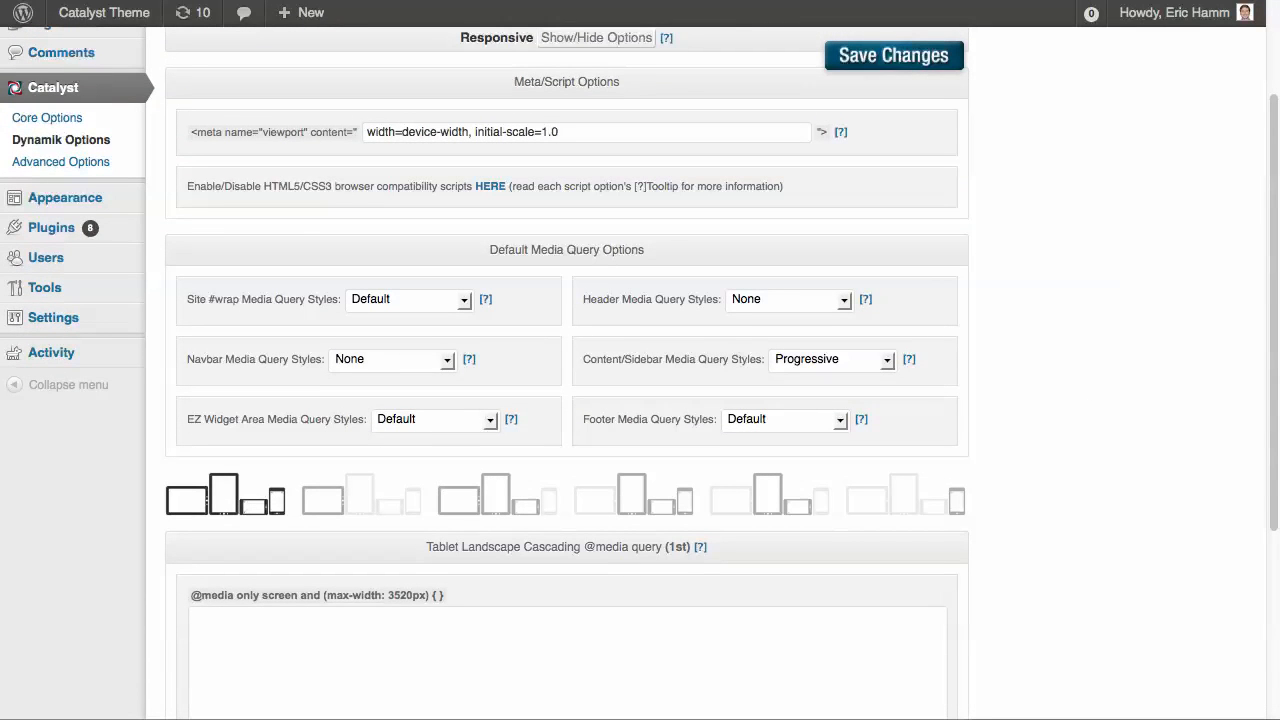
Copy the Header media query's Default code from its help information in the Default Media Query Options
{"action": "scroll", "coordinate": [566, 400], "scroll_direction": "down", "scroll_amount": 2}
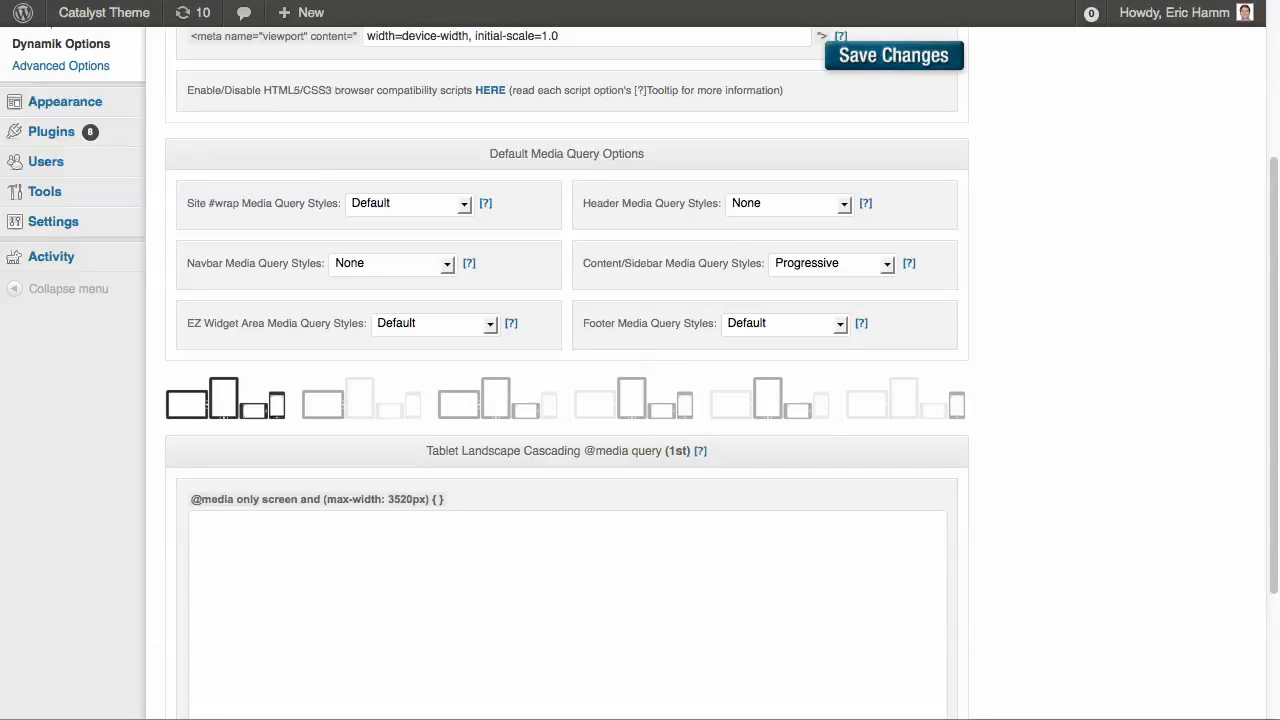
{"action": "scroll", "coordinate": [566, 400], "scroll_direction": "up", "scroll_amount": 3}
{"action": "scroll", "coordinate": [566, 400], "scroll_direction": "down", "scroll_amount": 1}
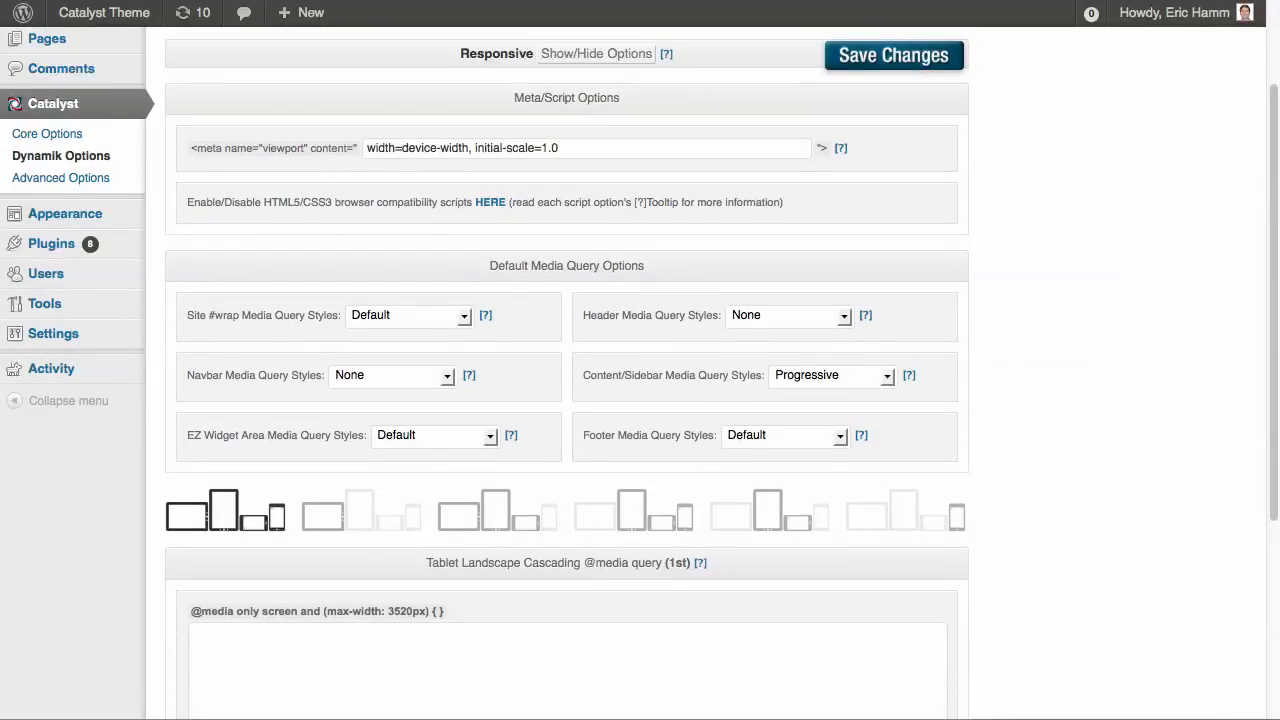
{"action": "mouse_move", "coordinate": [865, 315]}
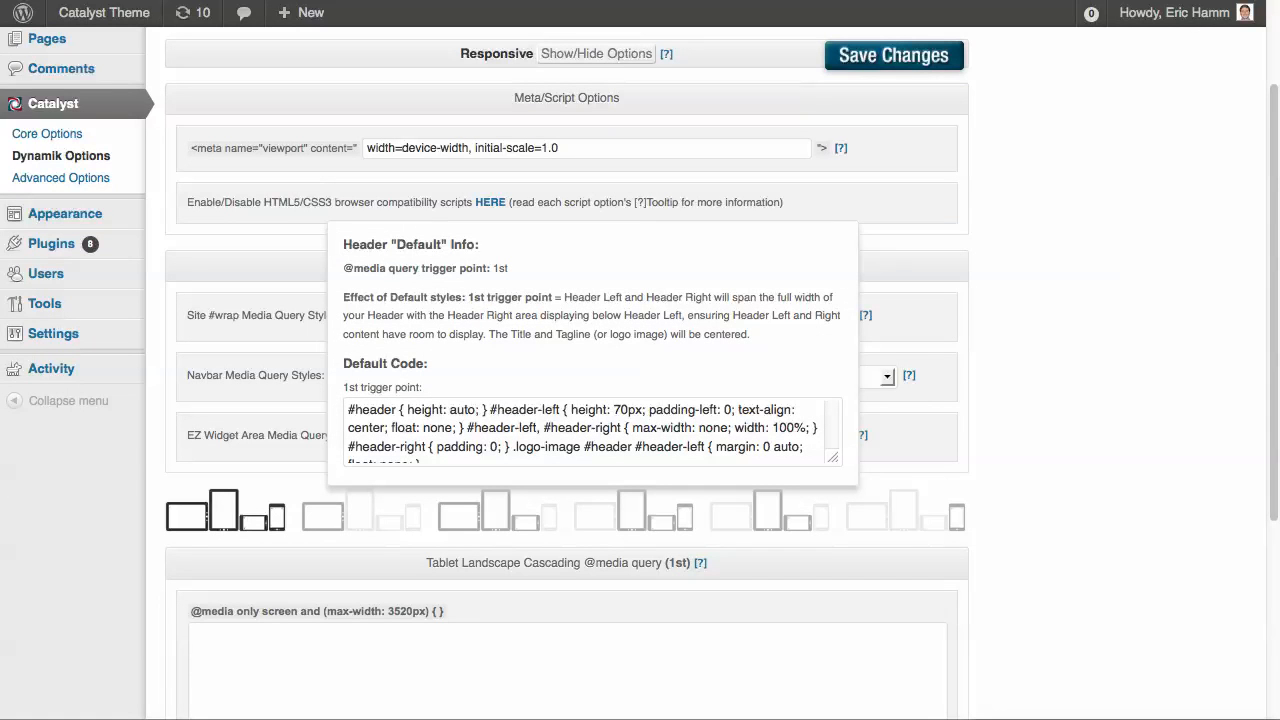
{"action": "left_click", "coordinate": [466, 427]}
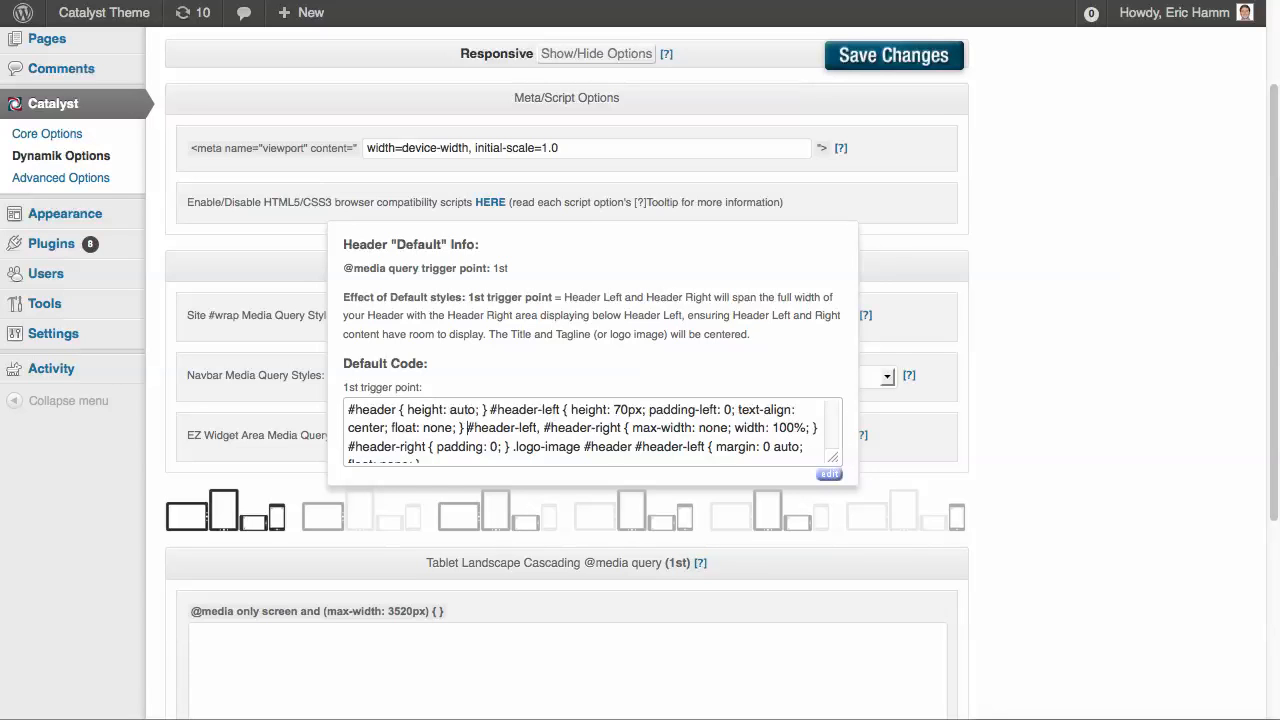
{"action": "key", "text": "ctrl+a"}
{"action": "key", "text": "super+c"}
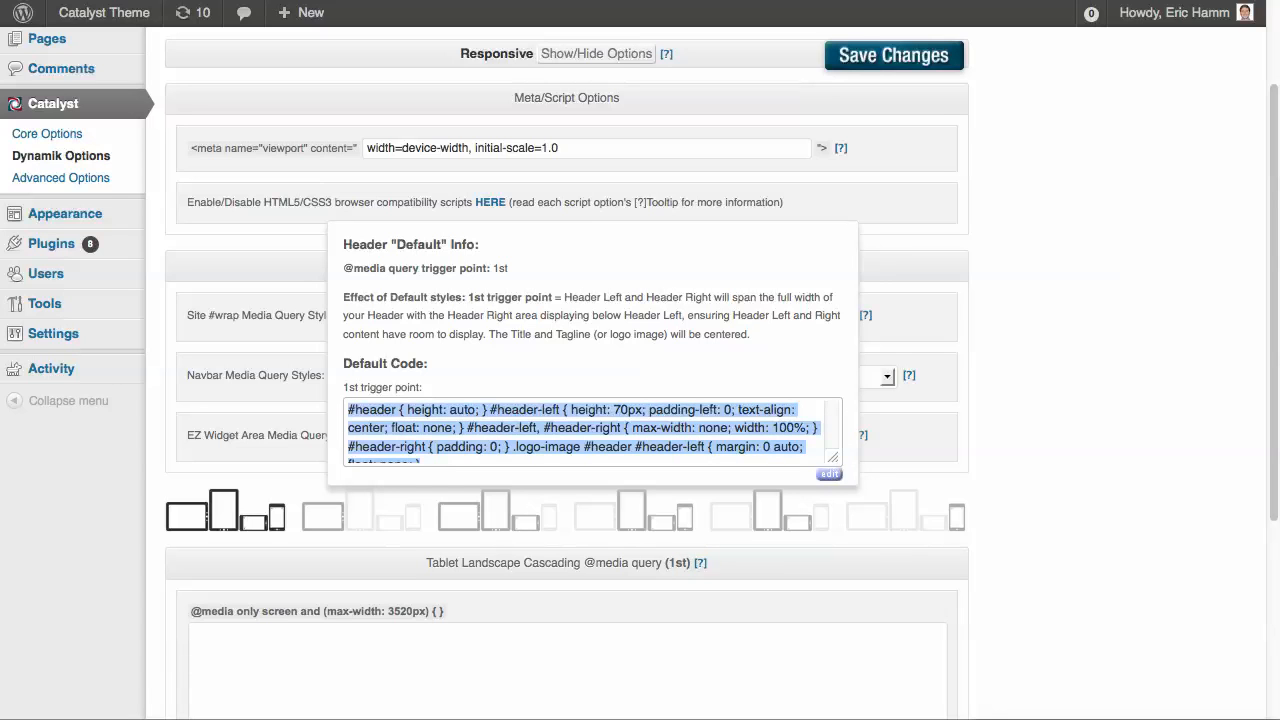
{"action": "scroll", "coordinate": [640, 370], "scroll_direction": "down", "scroll_amount": 5}
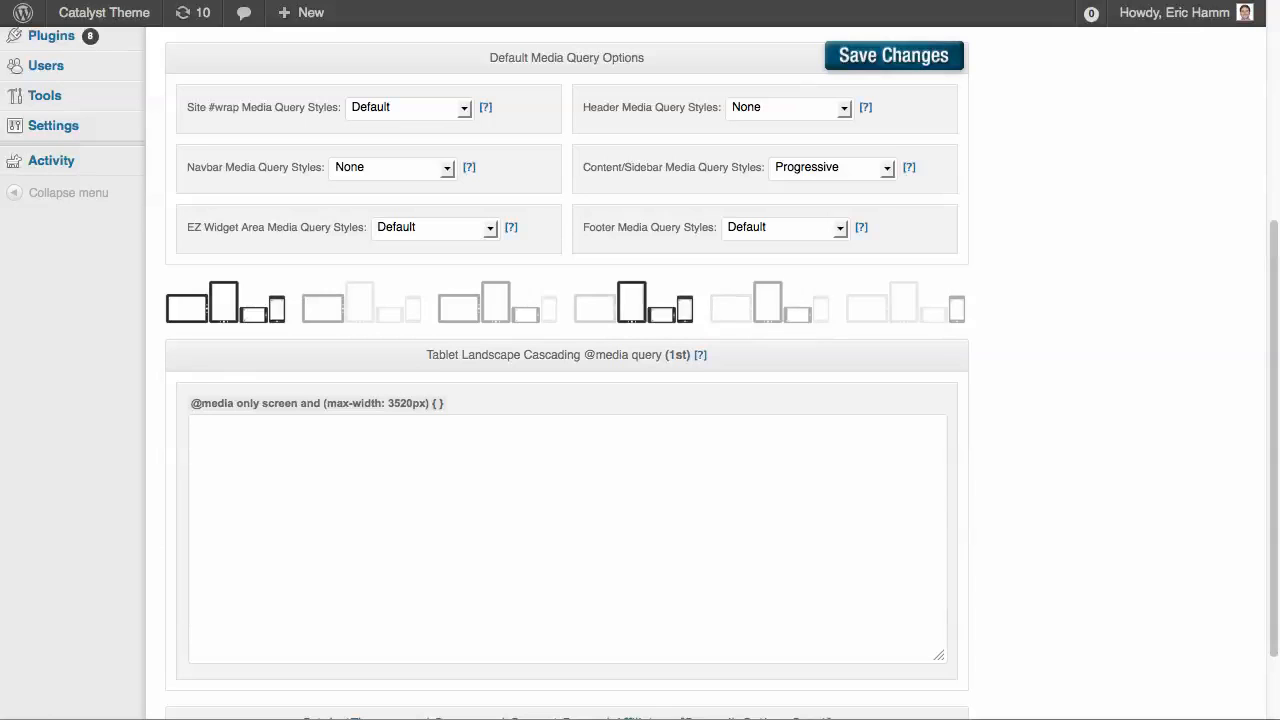
{"action": "left_click", "coordinate": [633, 302]}
{"action": "left_click", "coordinate": [194, 426]}
{"action": "key", "text": "super+v"}
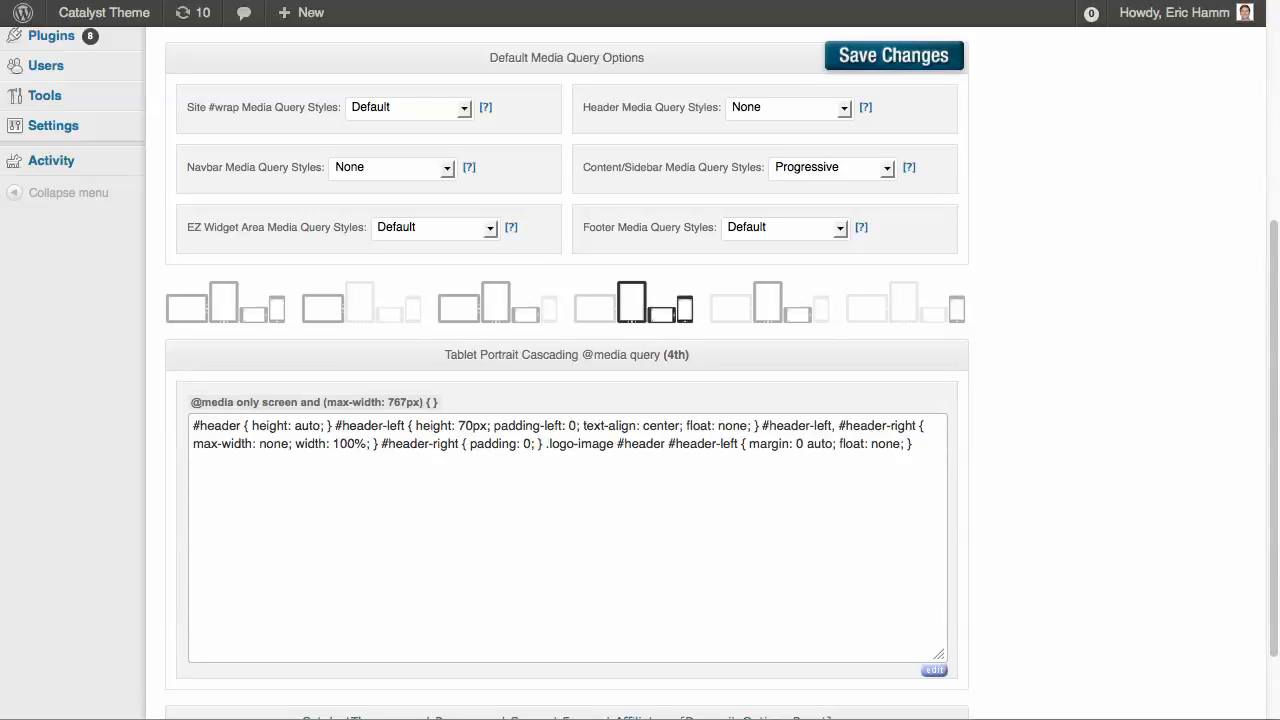
{"action": "left_click", "coordinate": [816, 55]}
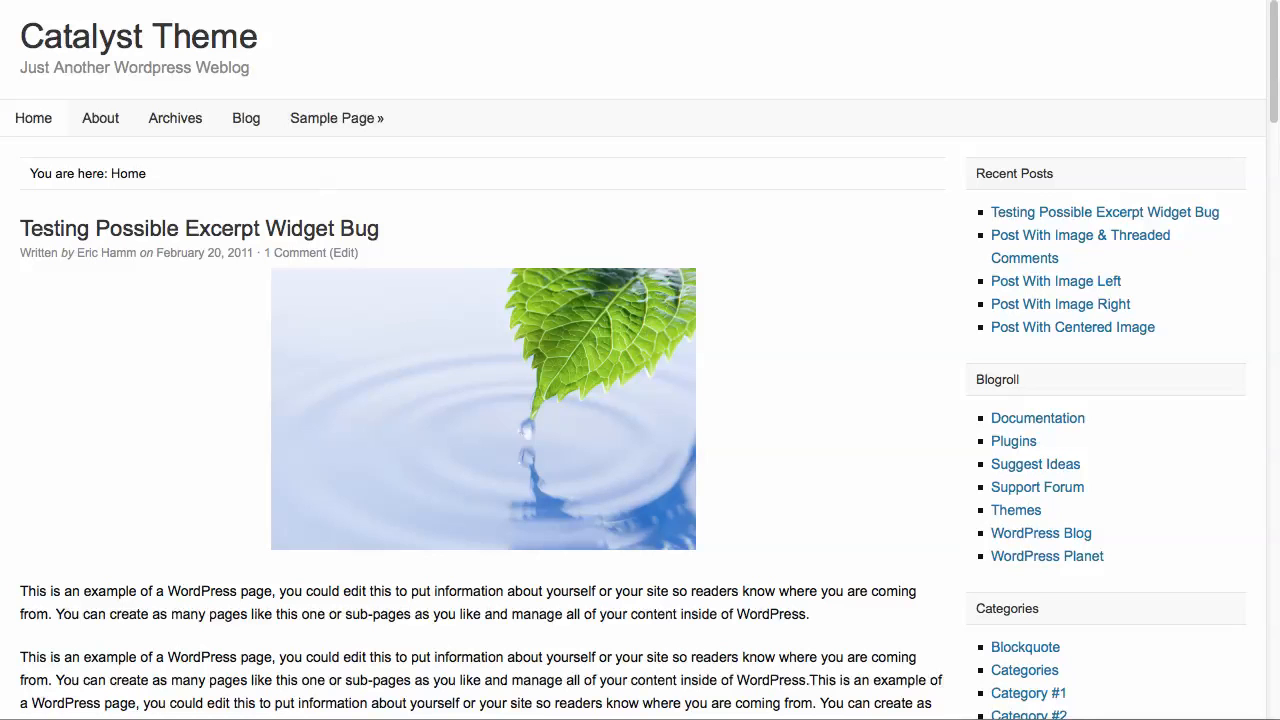
Examine the home page's header and navbar in a narrowed browser window and scroll through the page at full width
{"action": "left_click_drag", "start_coordinate": [1279, 715], "coordinate": [706, 715]}
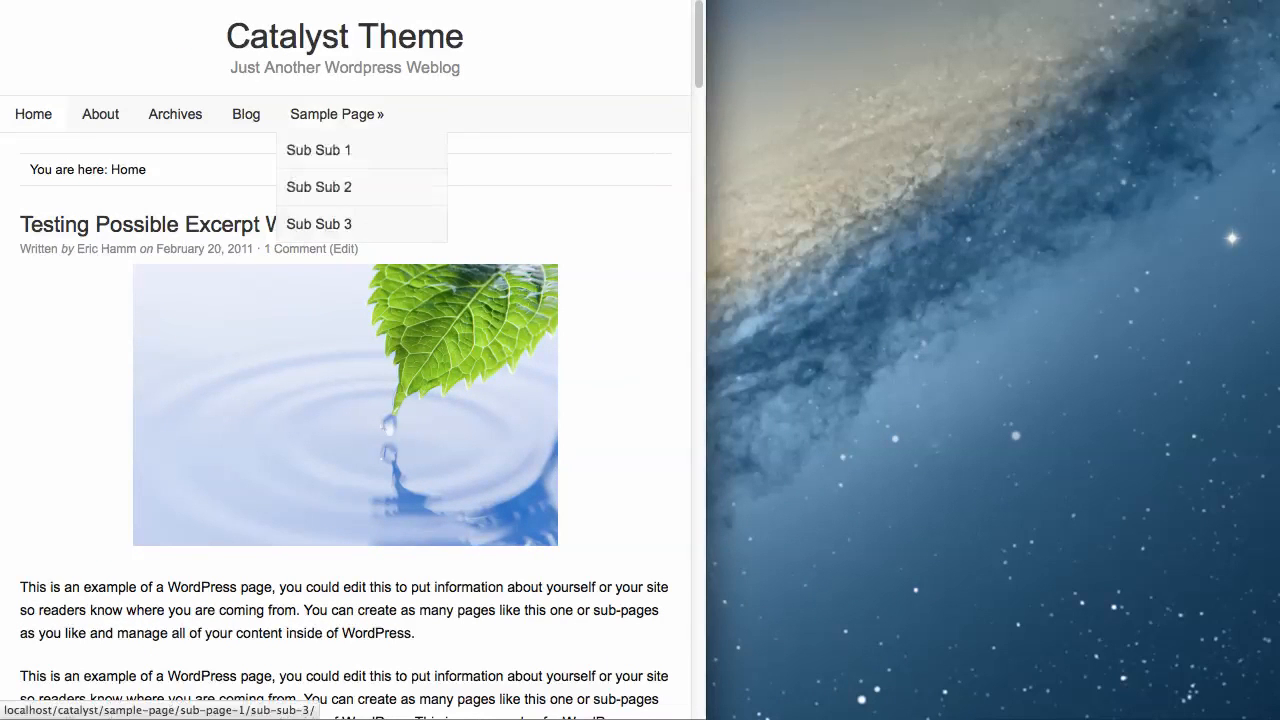
{"action": "left_click_drag", "start_coordinate": [706, 715], "coordinate": [1279, 715]}
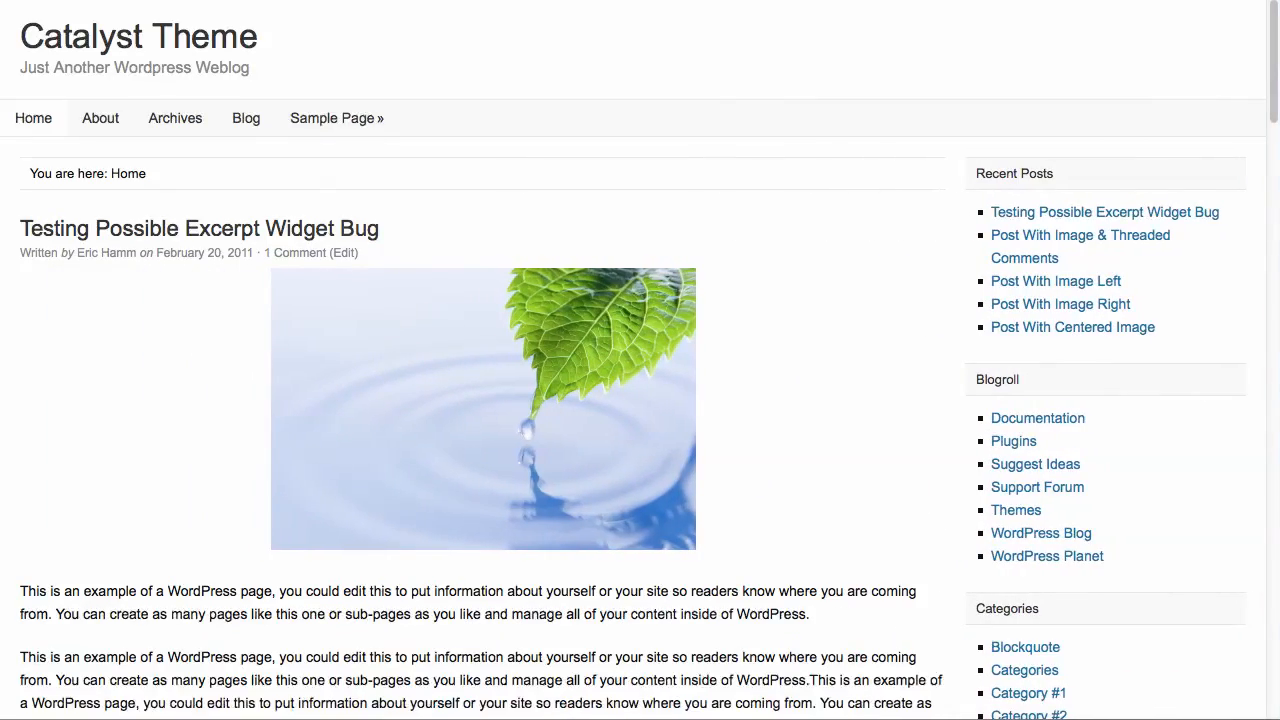
{"action": "scroll", "coordinate": [480, 360], "scroll_direction": "down", "scroll_amount": 20}
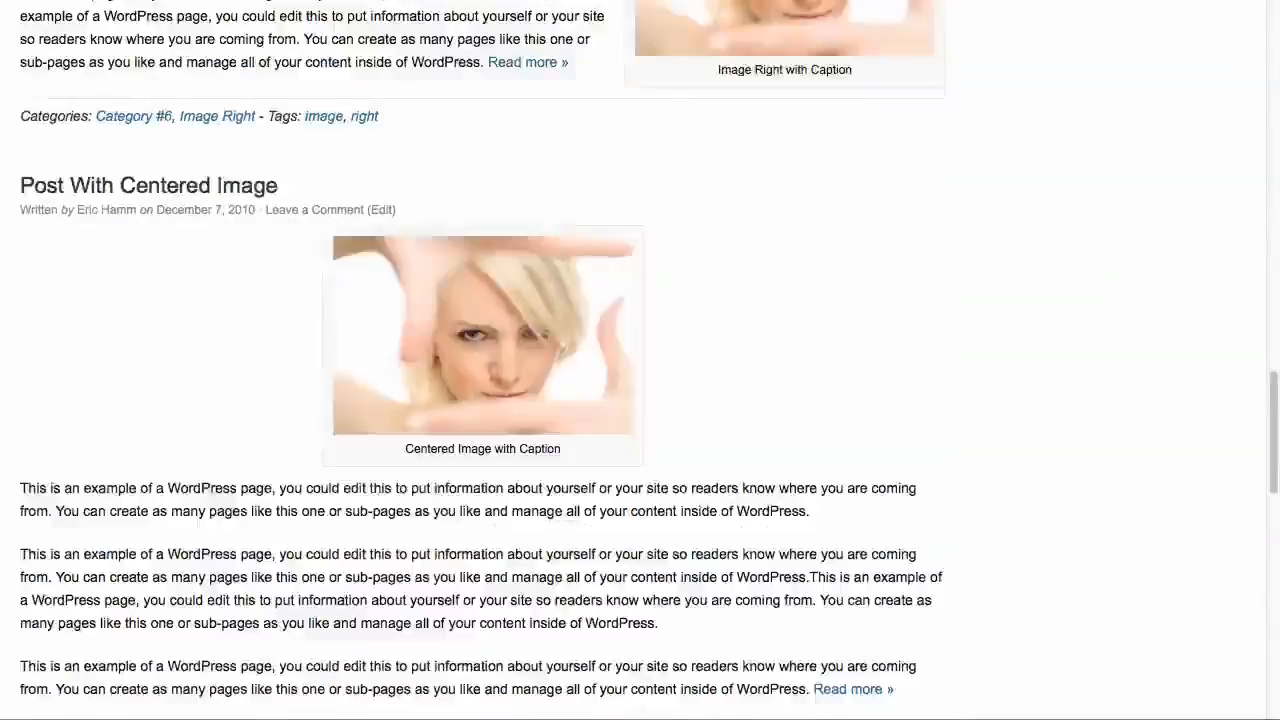
{"action": "scroll", "coordinate": [480, 360], "scroll_direction": "up", "scroll_amount": 20}
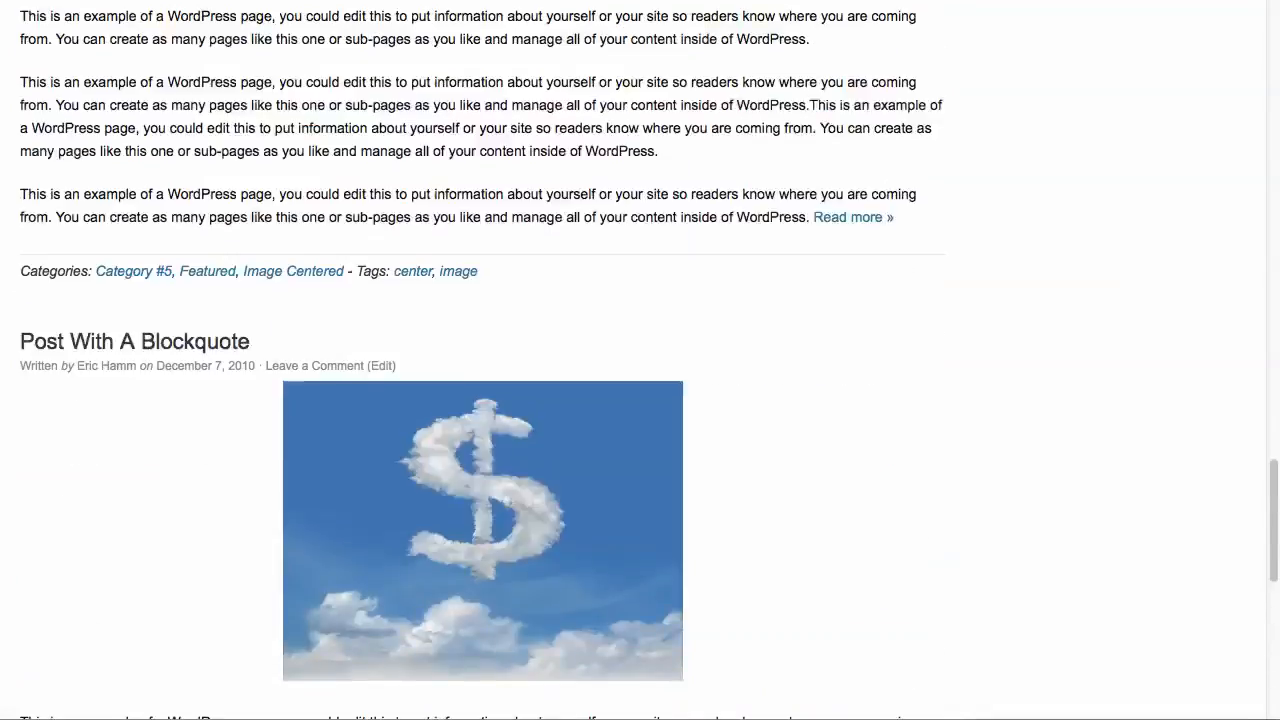
{"action": "scroll", "coordinate": [480, 360], "scroll_direction": "up", "scroll_amount": 5}
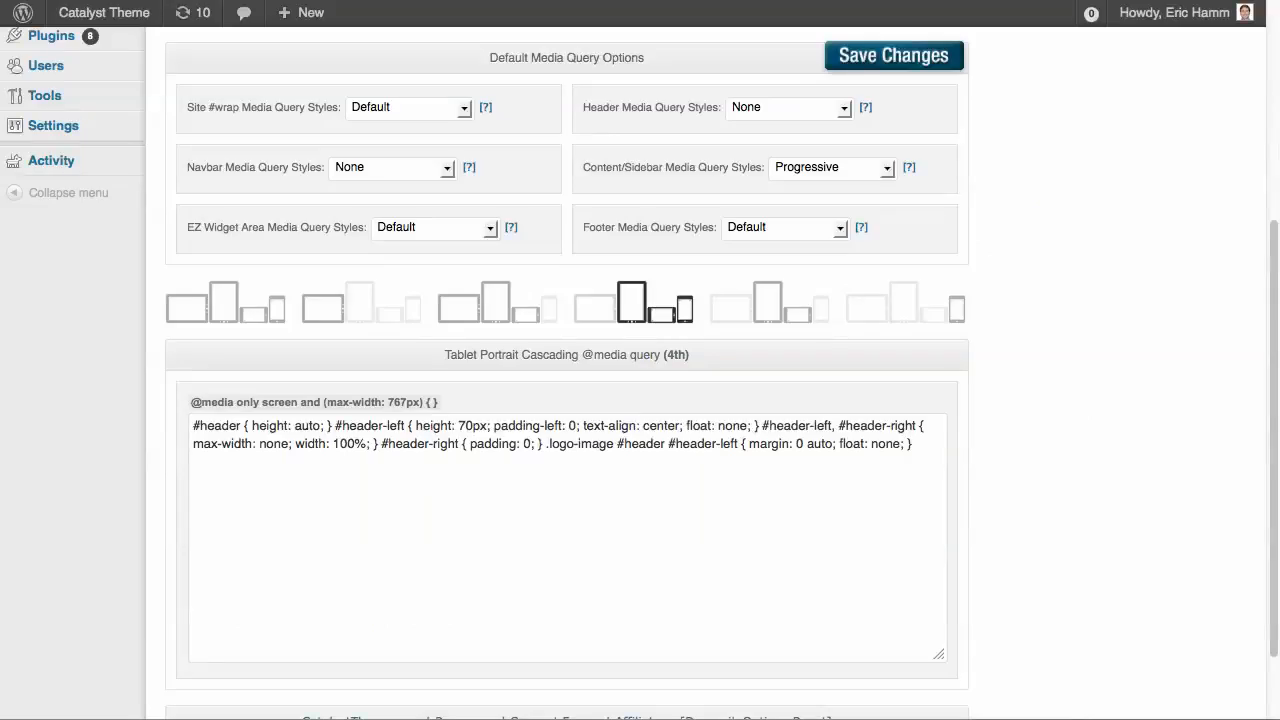
Set the Footer Media Query Styles to None in the Default Media Query Options
{"action": "scroll", "coordinate": [490, 305], "scroll_direction": "up", "scroll_amount": 1}
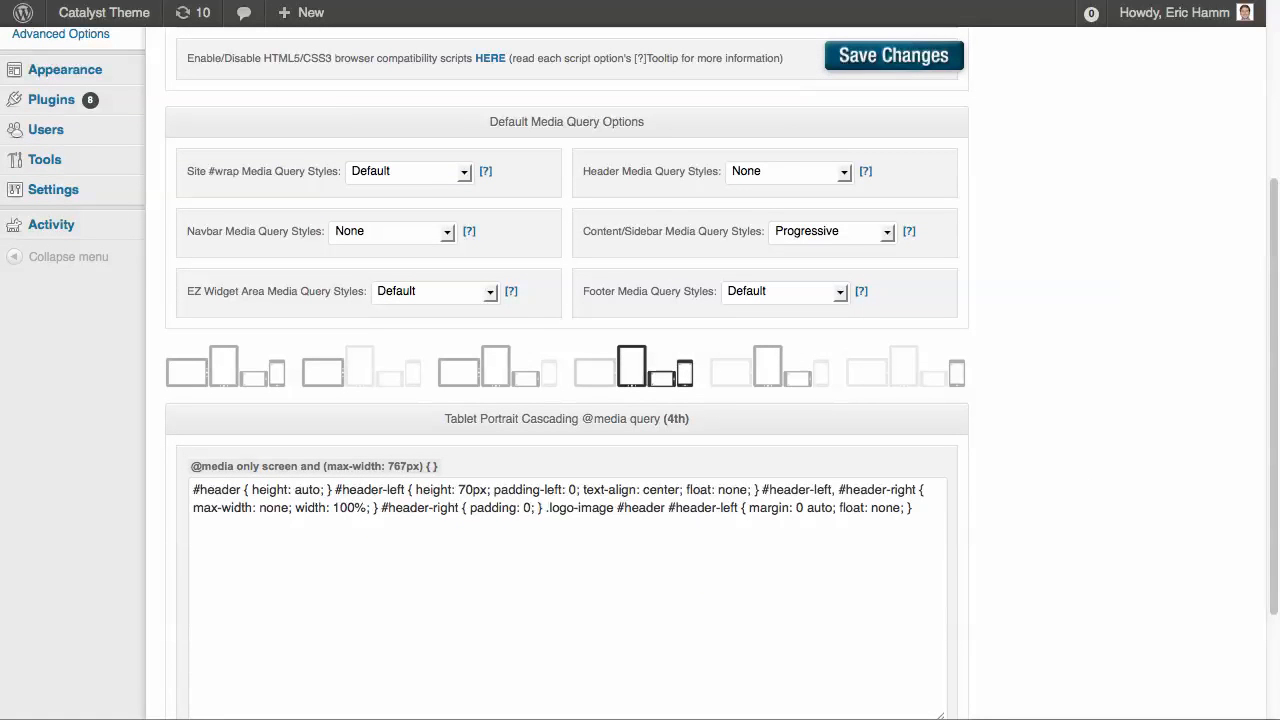
{"action": "left_click", "coordinate": [785, 291]}
{"action": "left_click", "coordinate": [760, 331]}
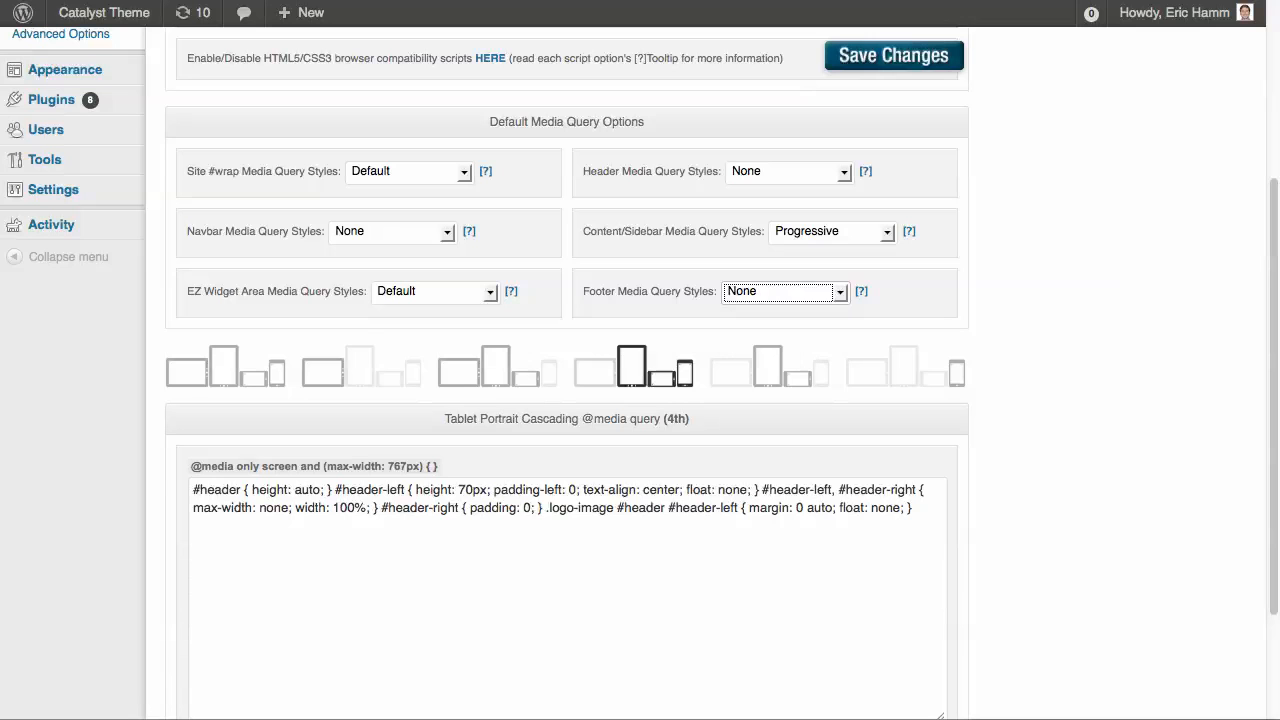
Copy the Navbar Default code from its help information and paste it below the header code in the 4th media query
{"action": "left_click", "coordinate": [469, 231]}
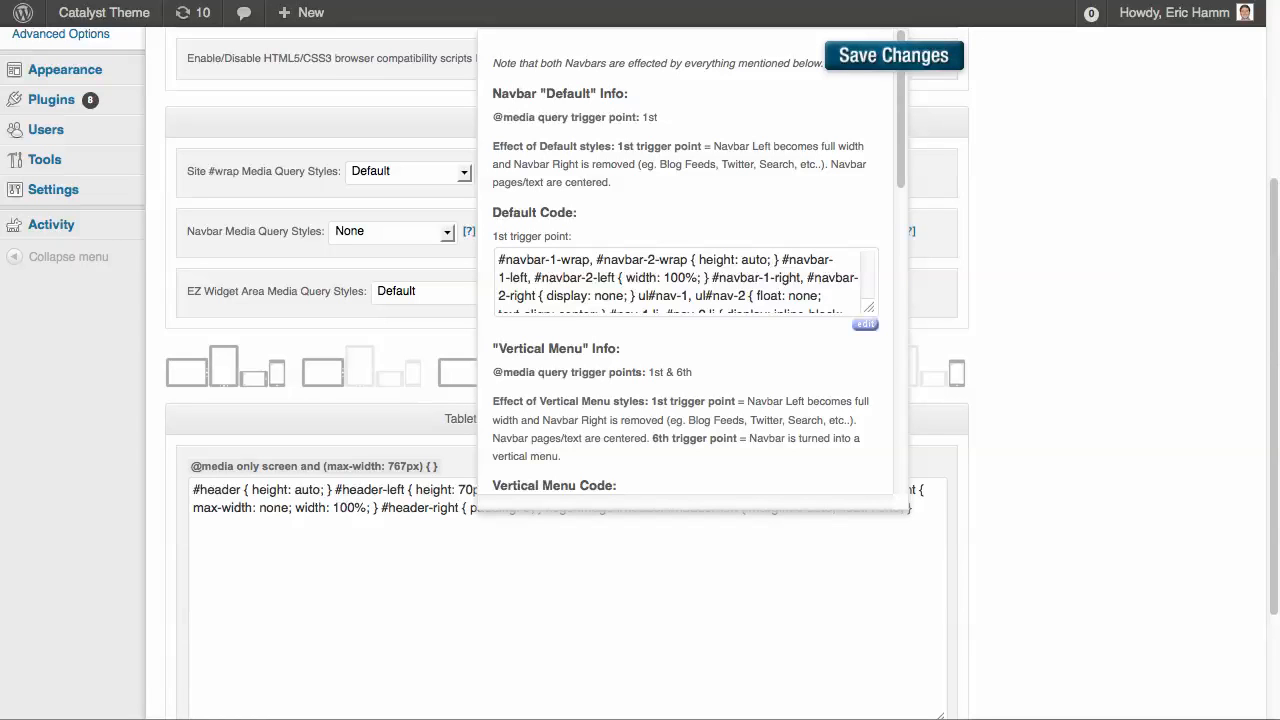
{"action": "left_click", "coordinate": [757, 260]}
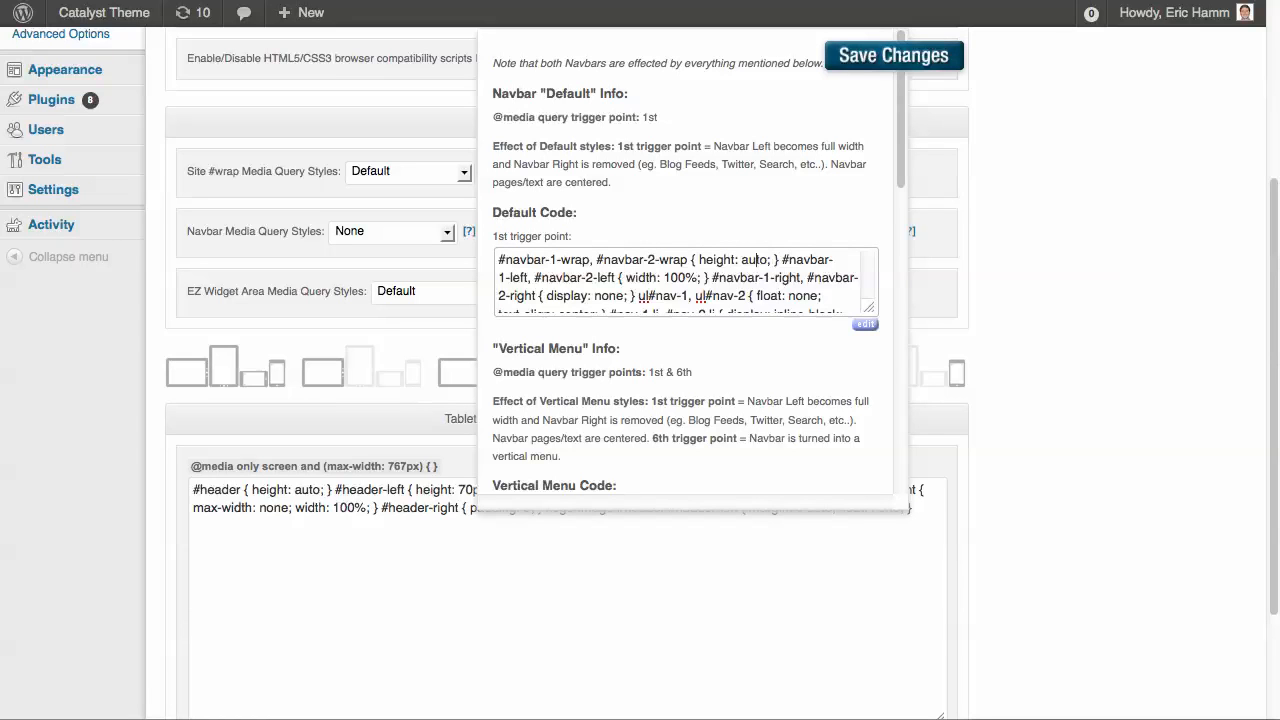
{"action": "key", "text": "super+a"}
{"action": "key", "text": "super+c"}
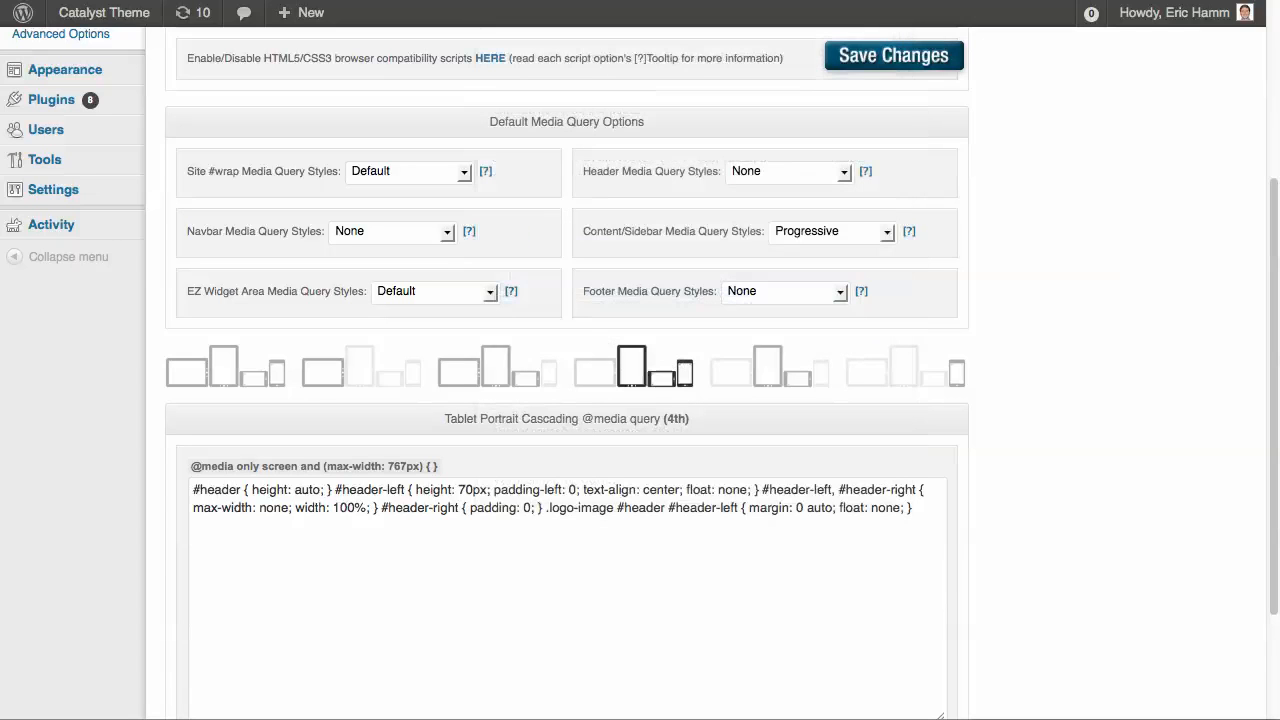
{"action": "left_click", "coordinate": [925, 490]}
{"action": "left_click", "coordinate": [913, 508]}
{"action": "key", "text": "super+v"}
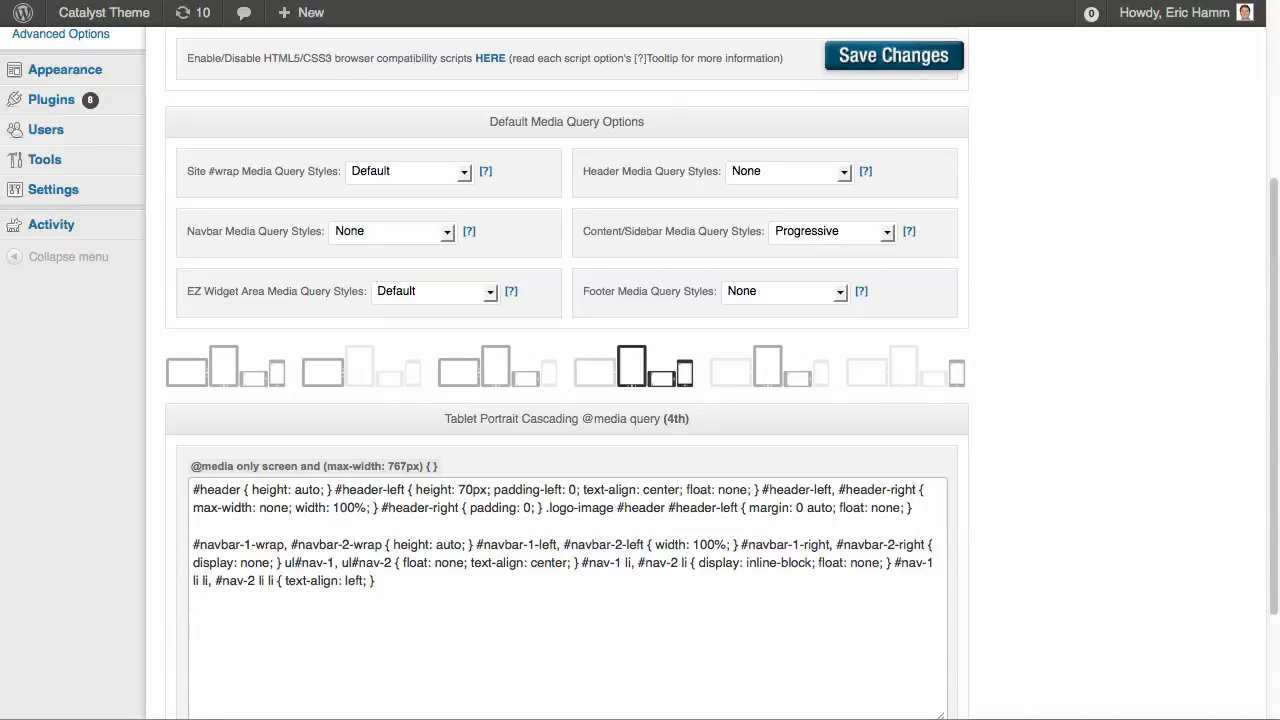
Copy the Footer Default code below the navbar code in the 4th media query and save the changes
{"action": "left_click", "coordinate": [861, 291]}
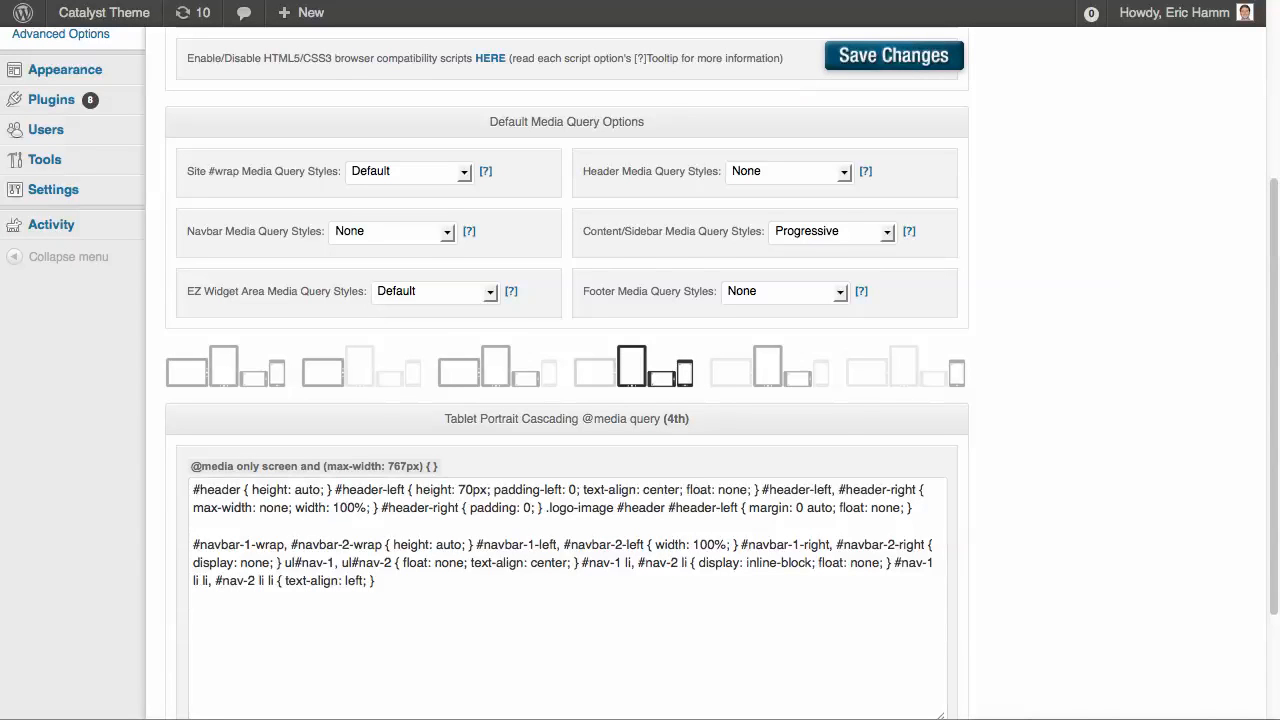
{"action": "left_click", "coordinate": [798, 368]}
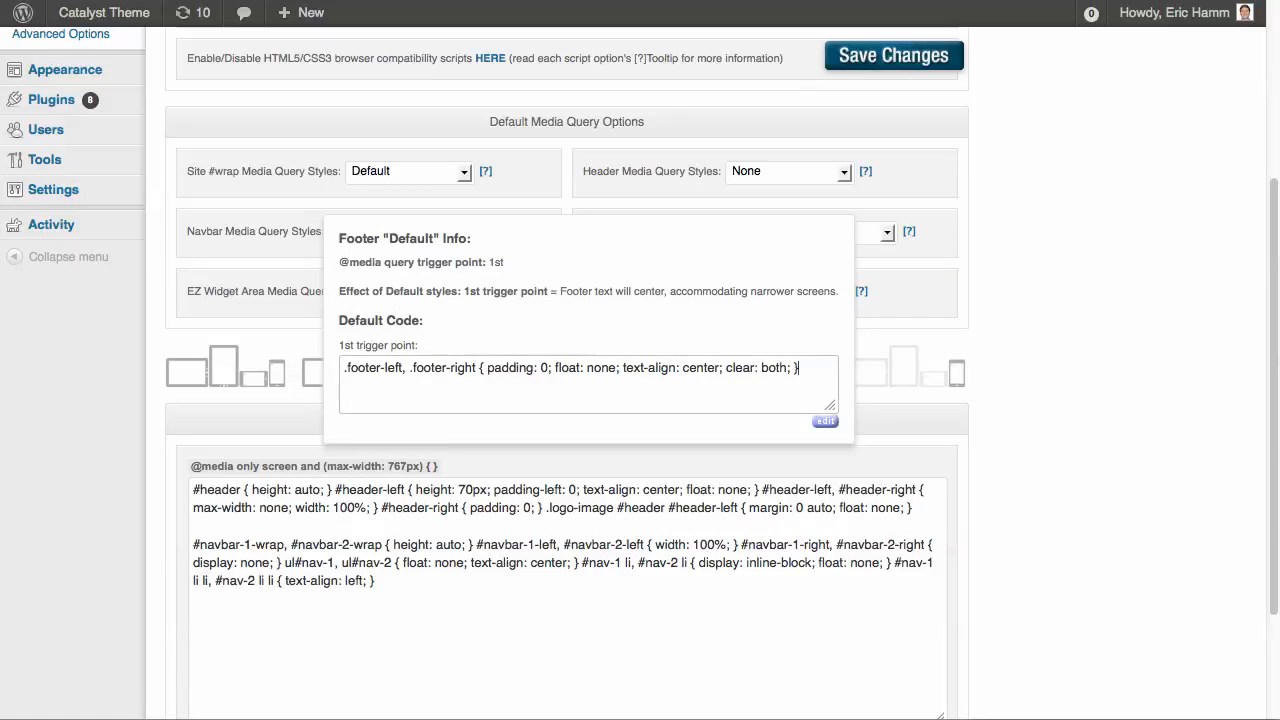
{"action": "key", "text": "super+a"}
{"action": "key", "text": "super+c"}
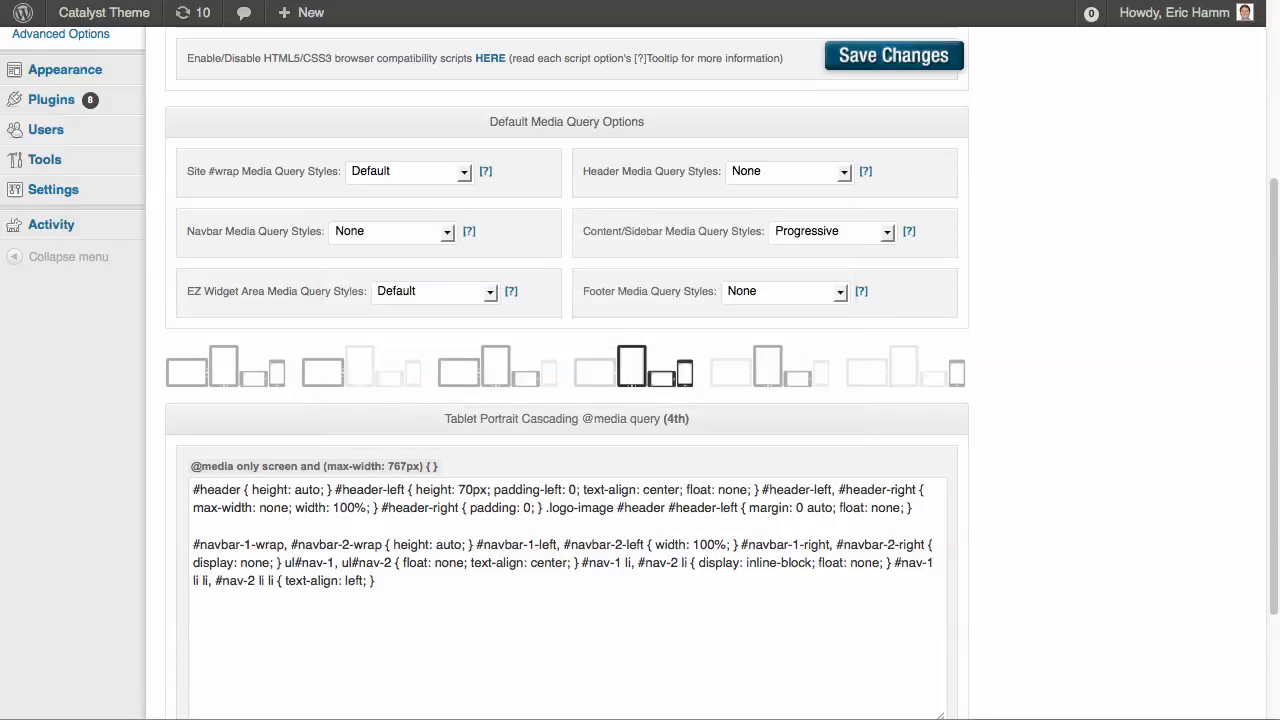
{"action": "left_click", "coordinate": [194, 618]}
{"action": "key", "text": "super+v"}
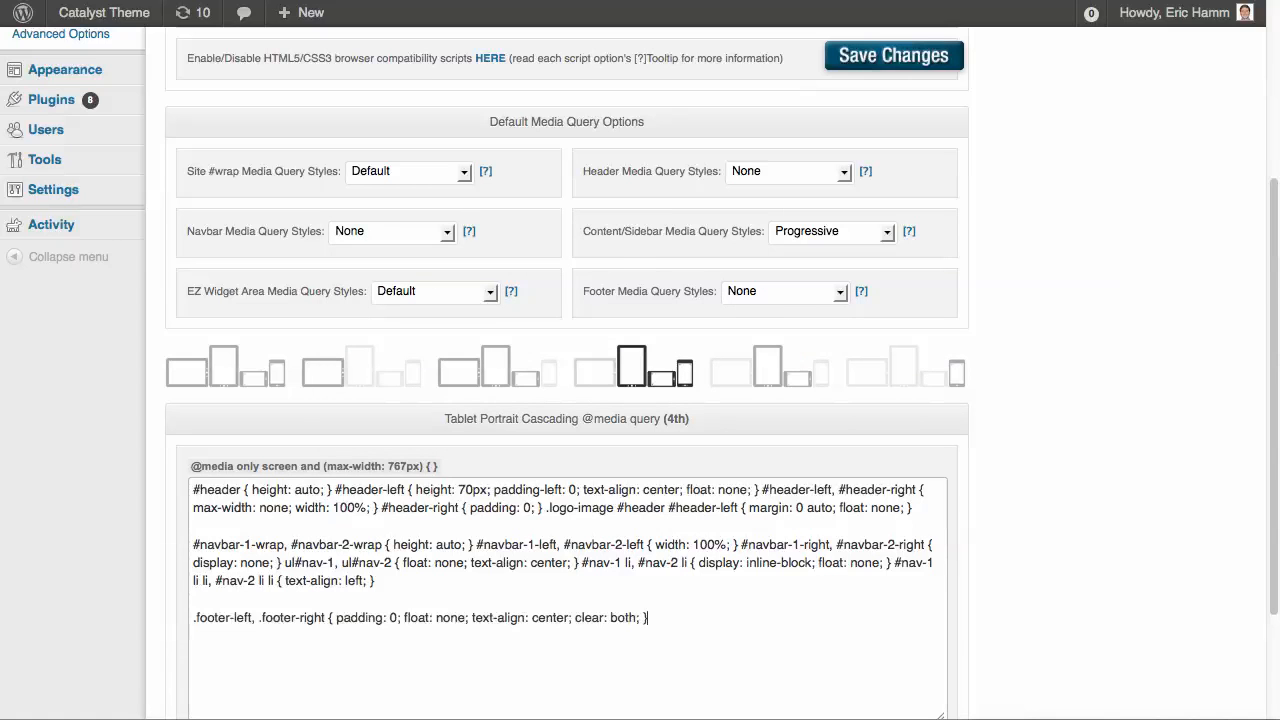
{"action": "left_click", "coordinate": [830, 56]}
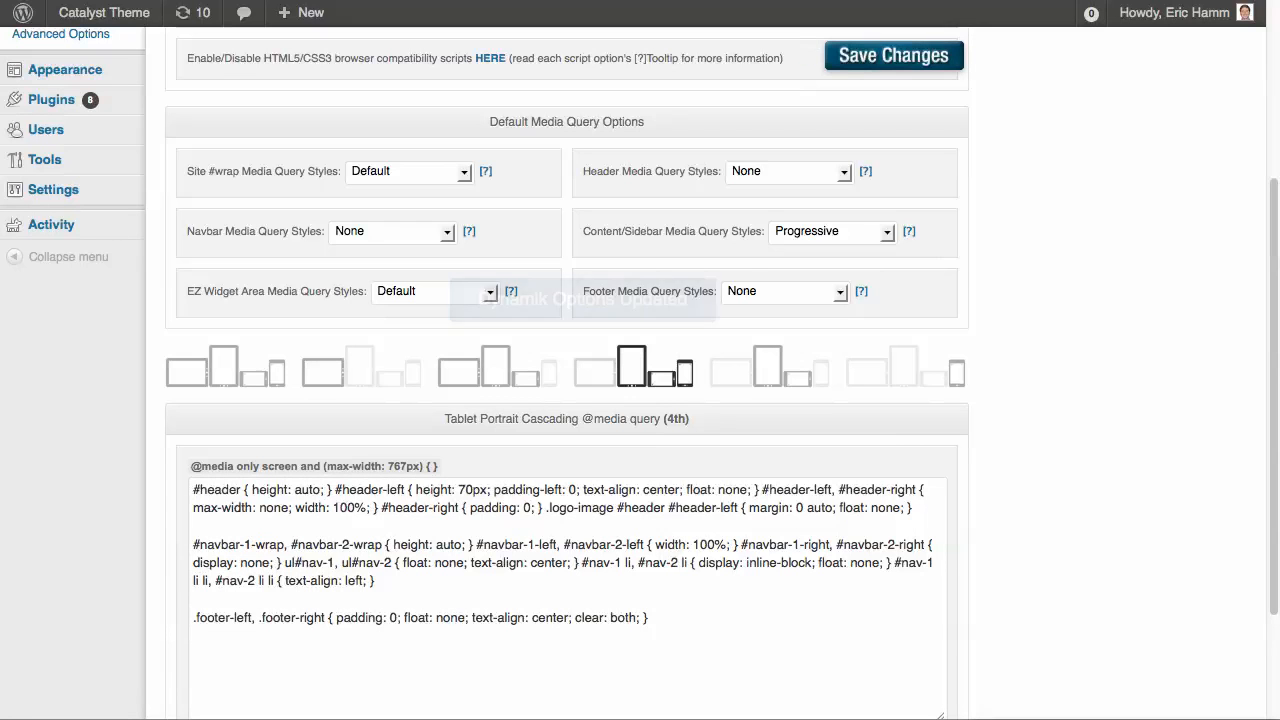
Examine the home page's header, navbar and footer alignment at full width and in a narrowed browser window
{"action": "key", "text": "ctrl+Tab"}
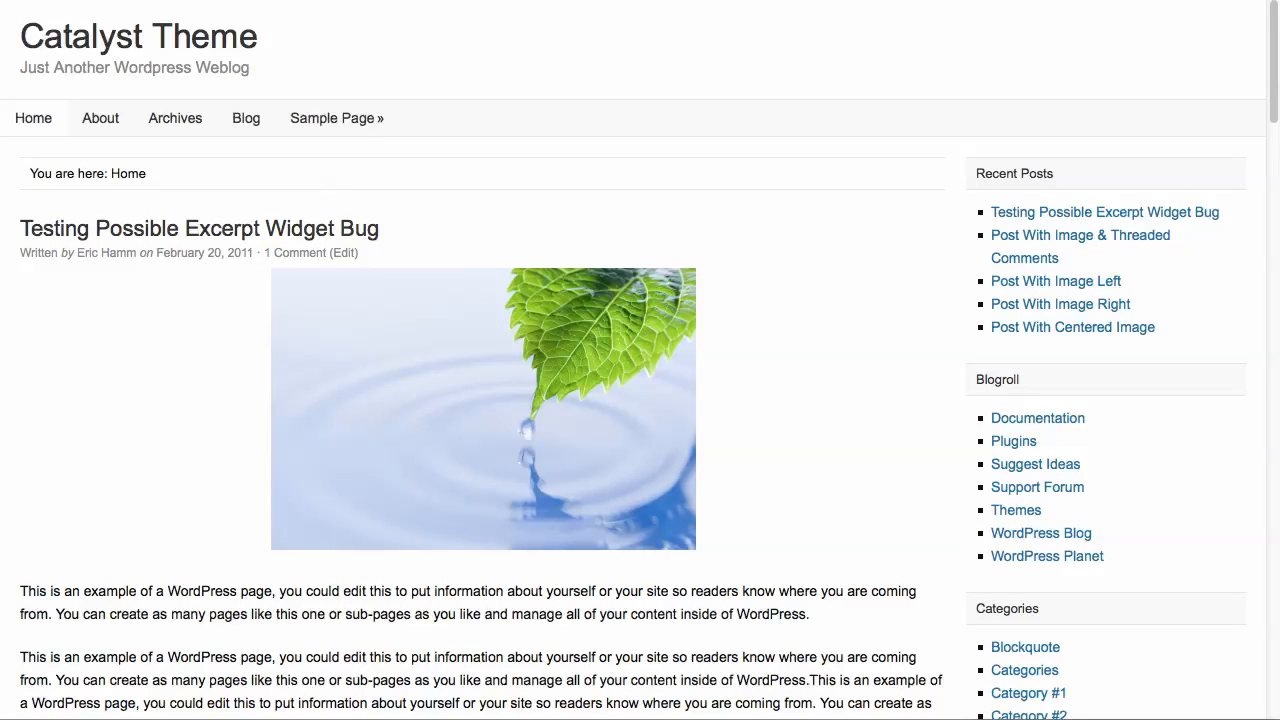
{"action": "scroll", "coordinate": [480, 400], "scroll_direction": "down", "scroll_amount": 3}
{"action": "scroll", "coordinate": [480, 400], "scroll_direction": "down", "scroll_amount": 10}
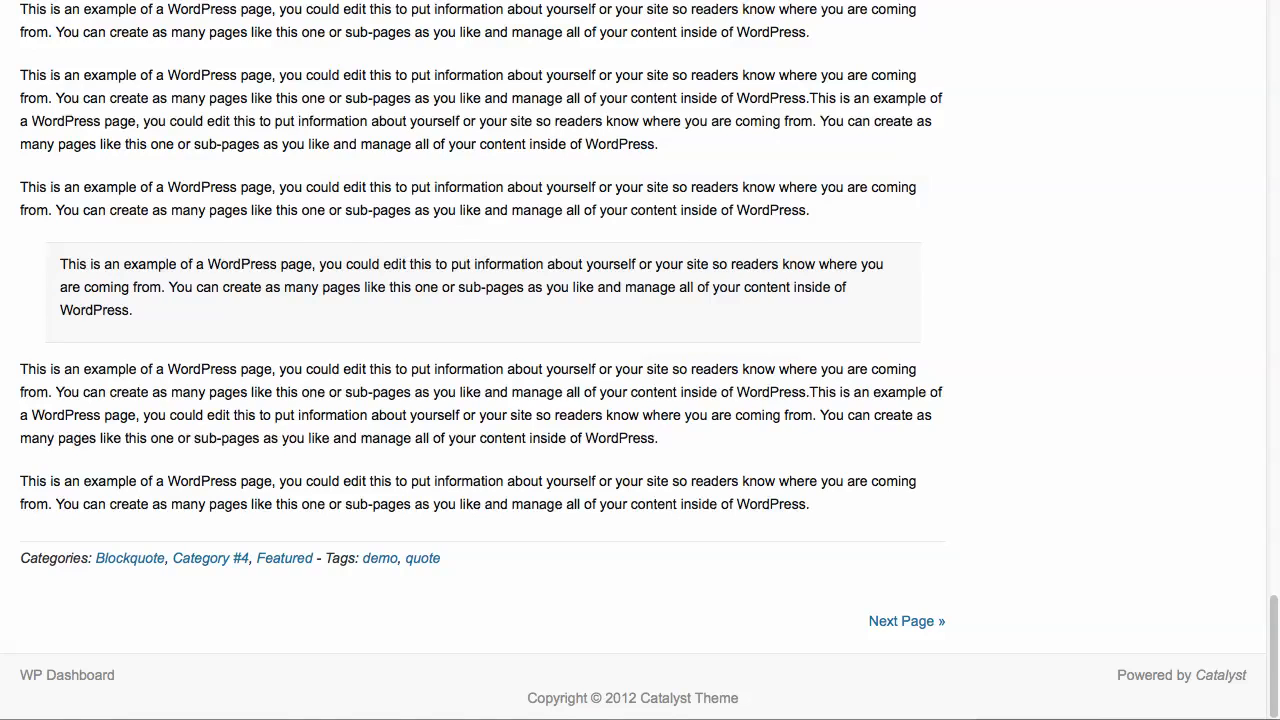
{"action": "scroll", "coordinate": [480, 360], "scroll_direction": "up", "scroll_amount": 15}
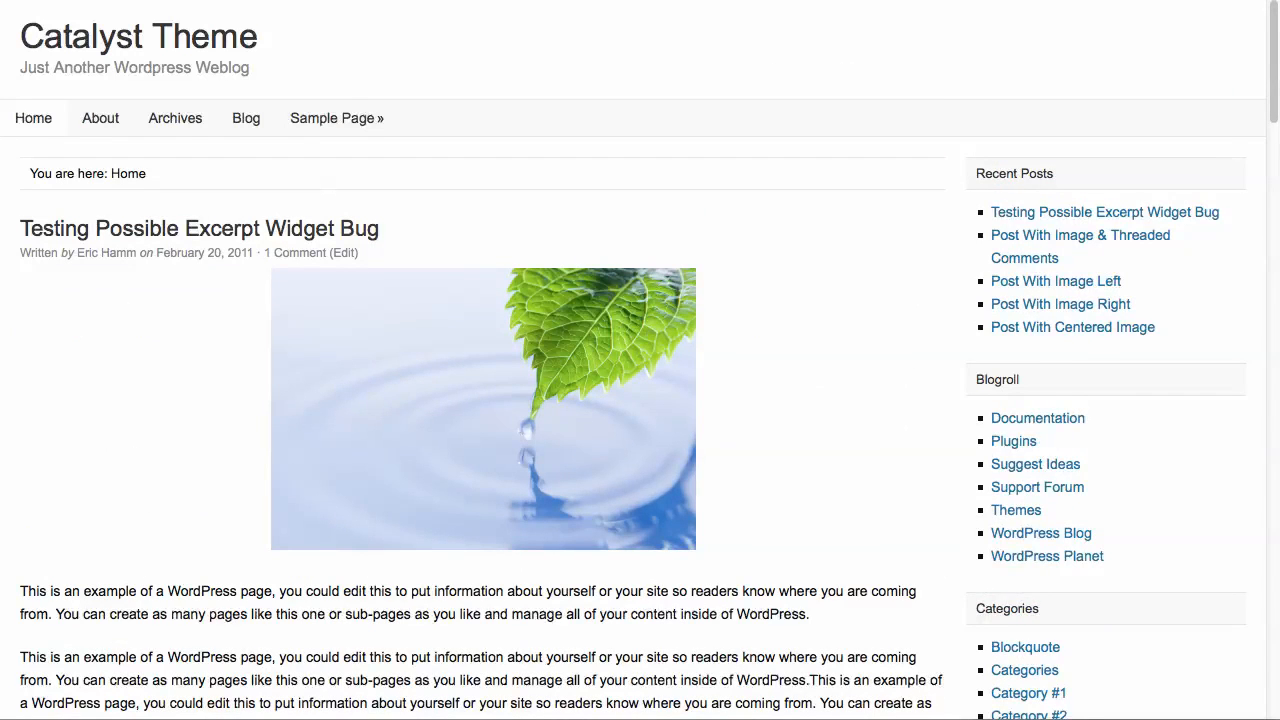
{"action": "left_click_drag", "start_coordinate": [1278, 360], "coordinate": [727, 360]}
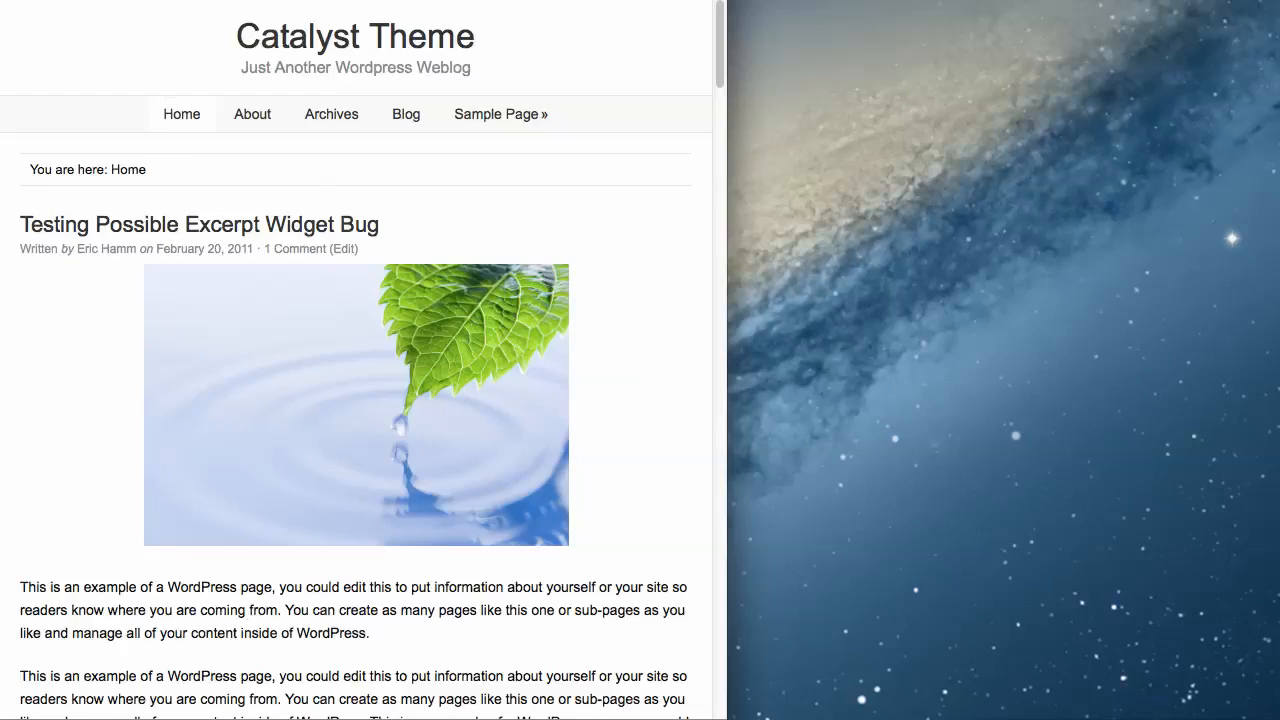
{"action": "scroll", "coordinate": [356, 360], "scroll_direction": "down", "scroll_amount": 15}
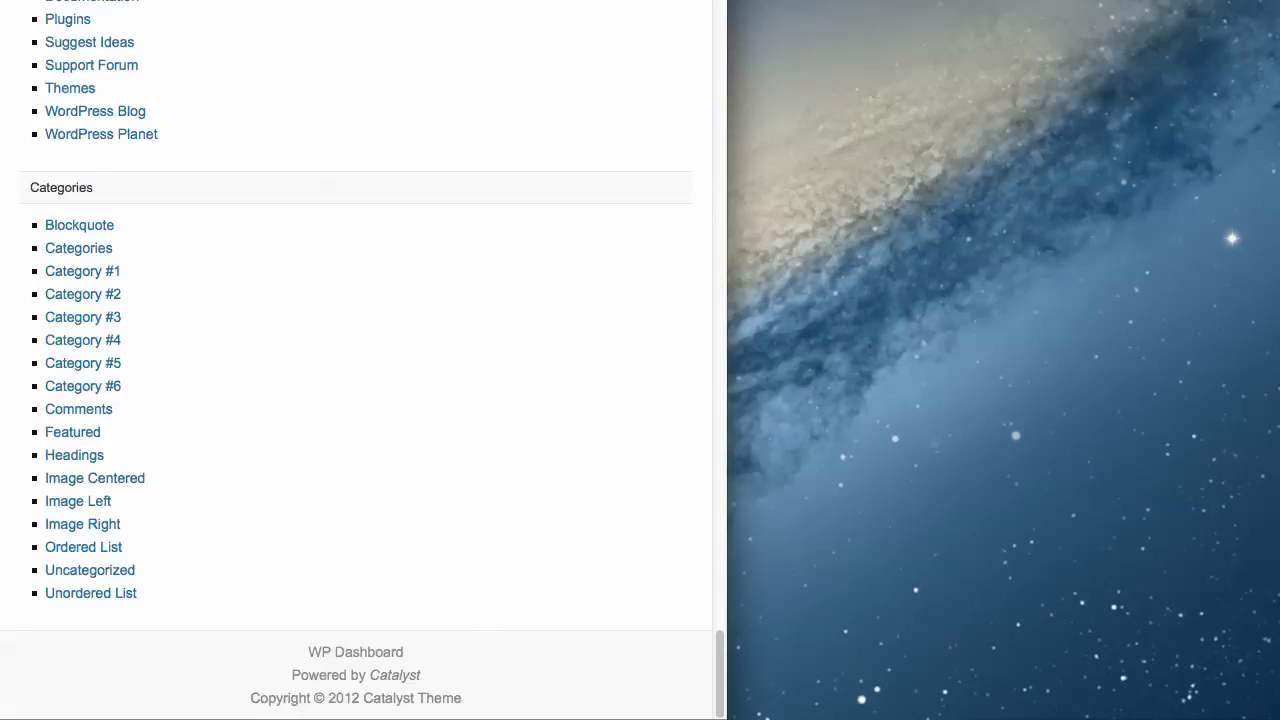
{"action": "scroll", "coordinate": [356, 360], "scroll_direction": "up", "scroll_amount": 15}
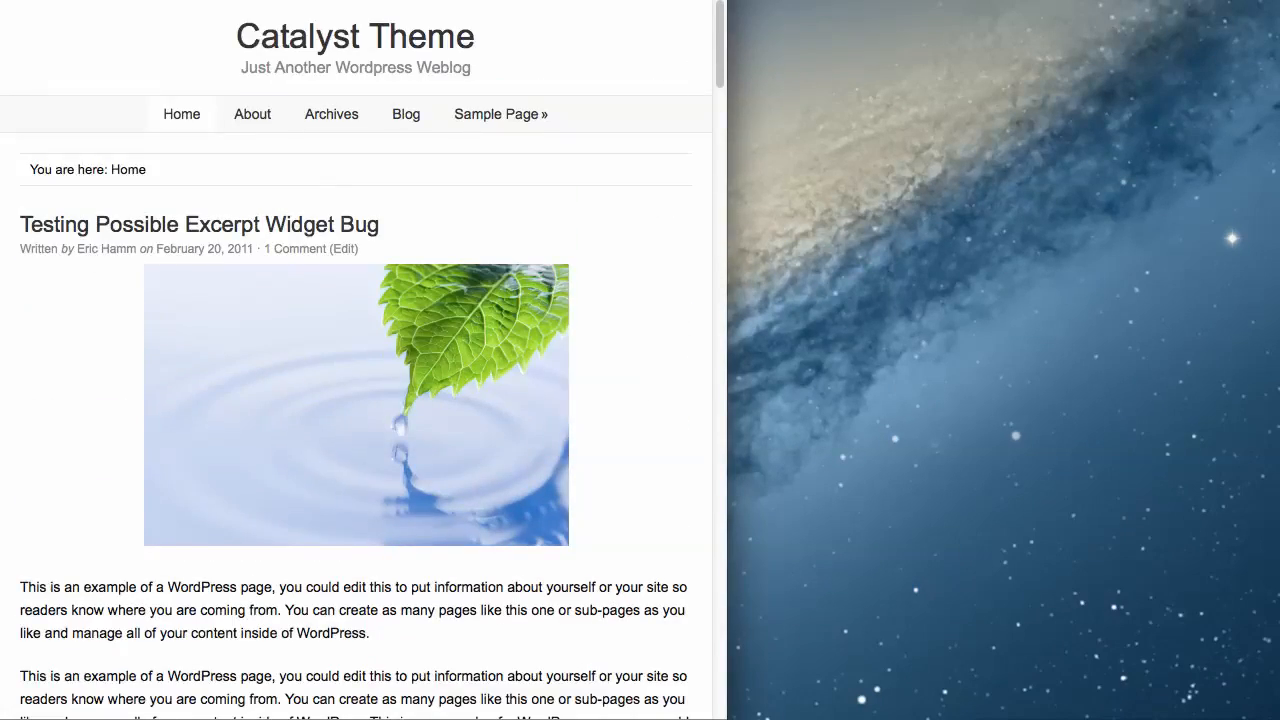
{"action": "left_click_drag", "start_coordinate": [727, 360], "coordinate": [1279, 360]}
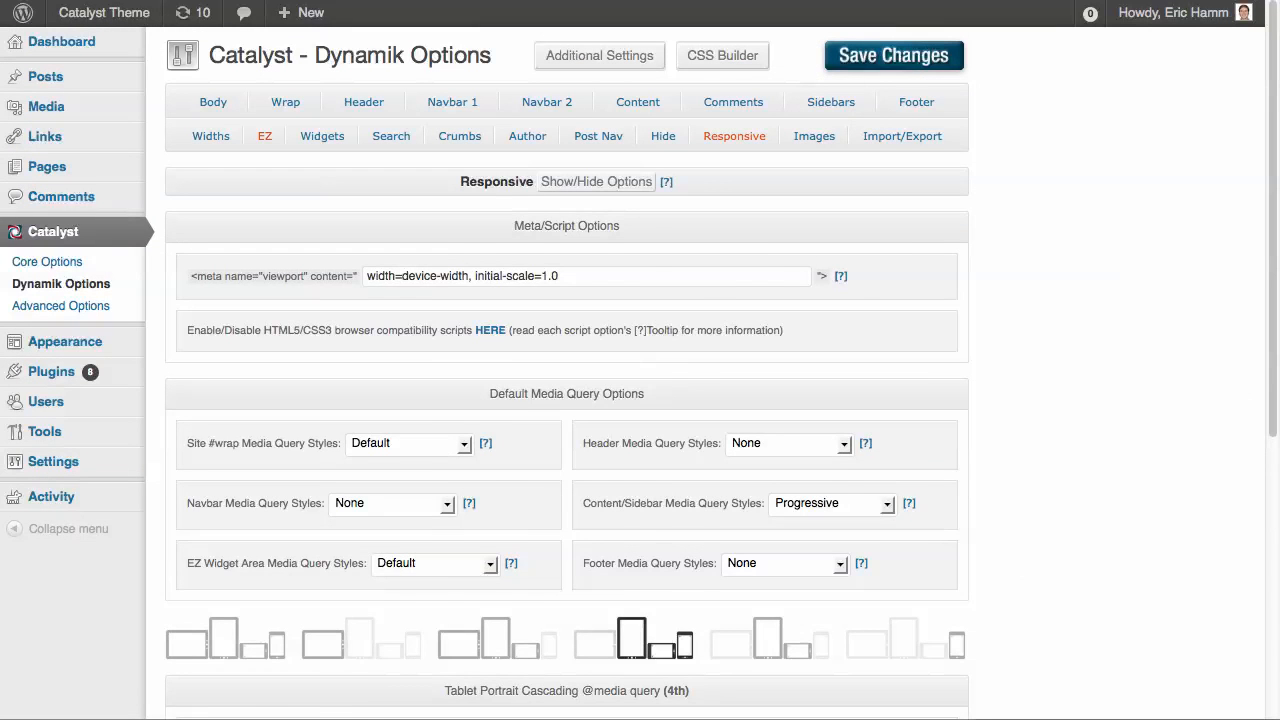
Set the Homepage Type to Static Homepage in the EZ options and save the changes
{"action": "left_click", "coordinate": [265, 136]}
{"action": "left_click", "coordinate": [617, 231]}
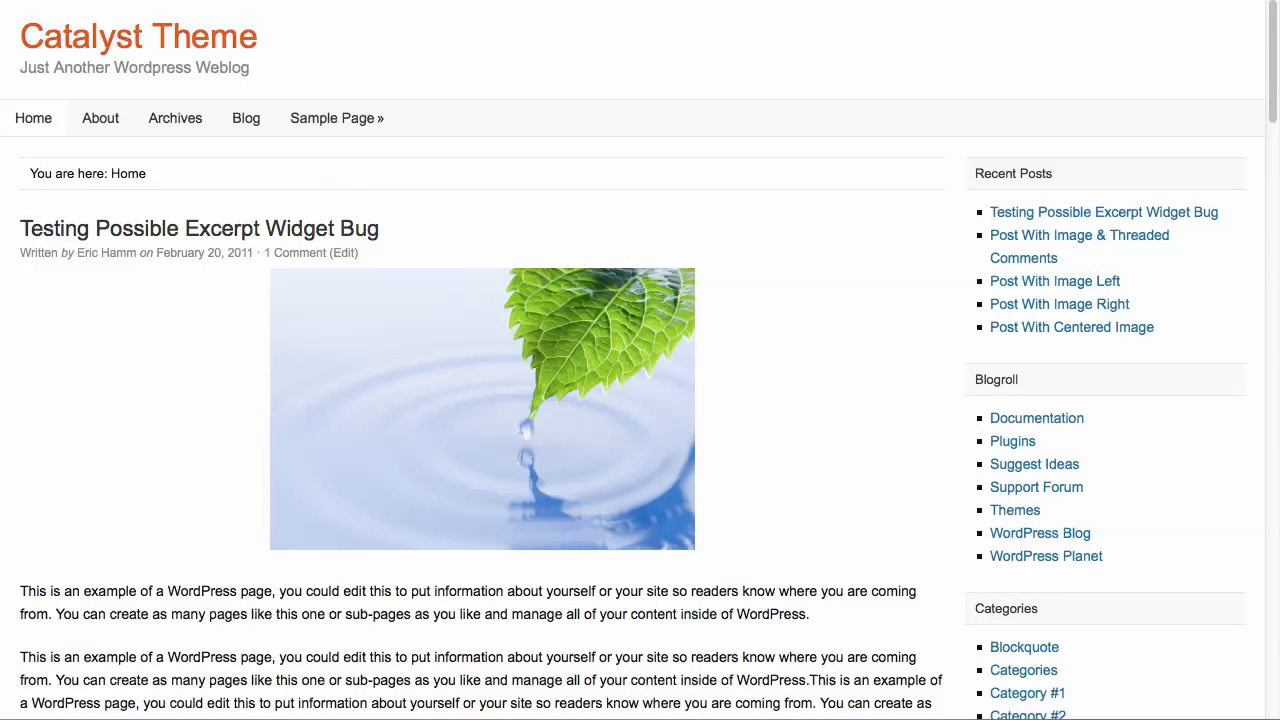
Check how the EZ Home widget areas are arranged on the static home page, and return to the Responsive options
{"action": "left_click", "coordinate": [138, 37]}
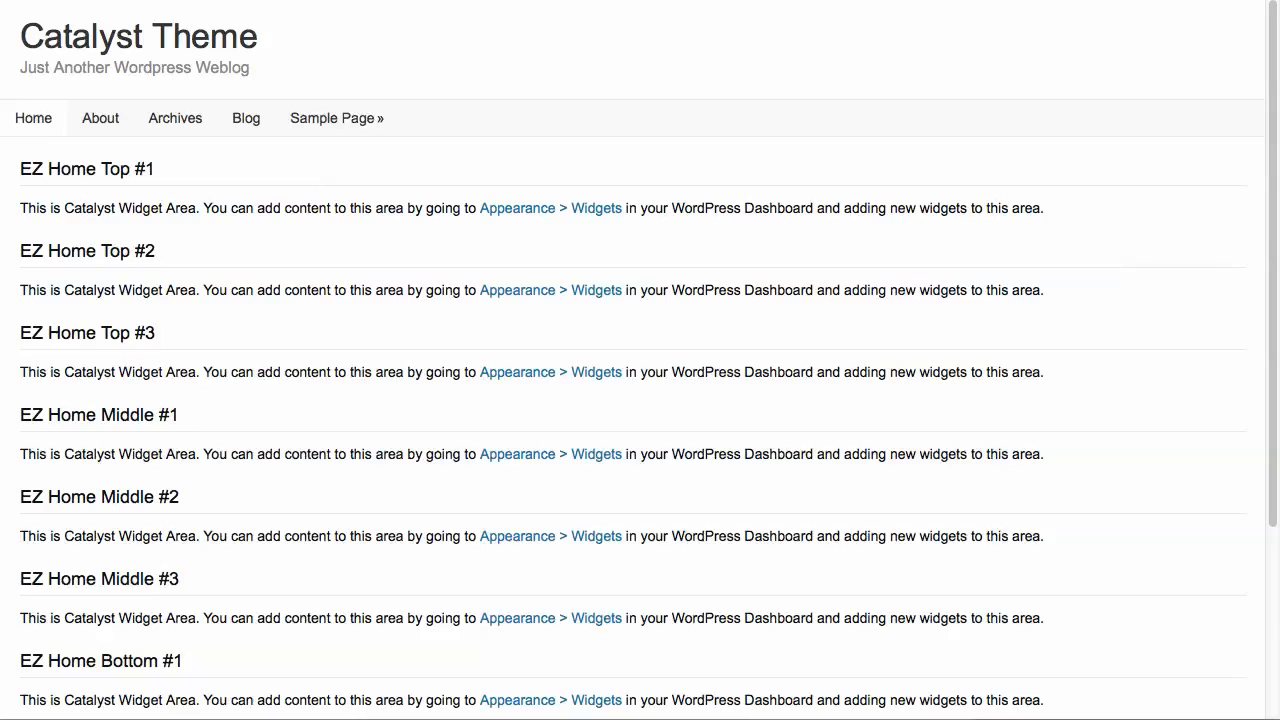
{"action": "mouse_move", "coordinate": [1279, 400]}
{"action": "left_mouse_down"}
{"action": "mouse_move", "coordinate": [543, 400]}
{"action": "mouse_move", "coordinate": [1279, 400]}
{"action": "left_mouse_up"}
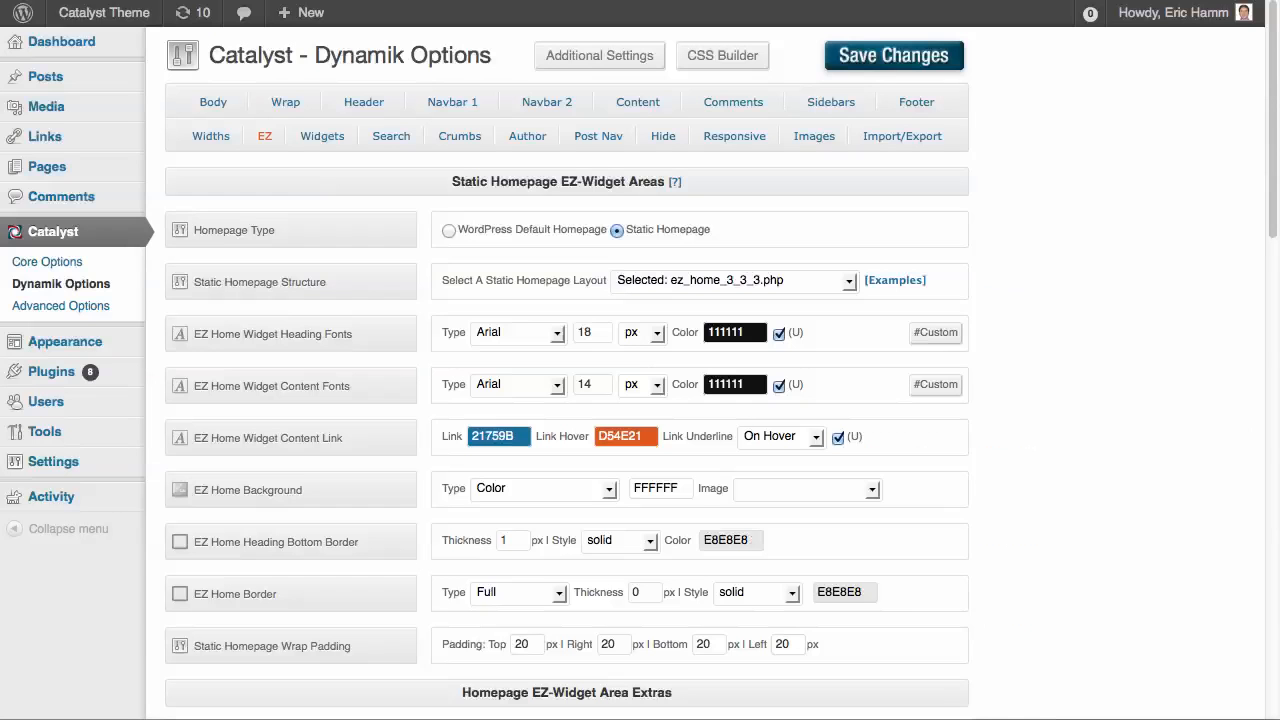
{"action": "left_click", "coordinate": [734, 136]}
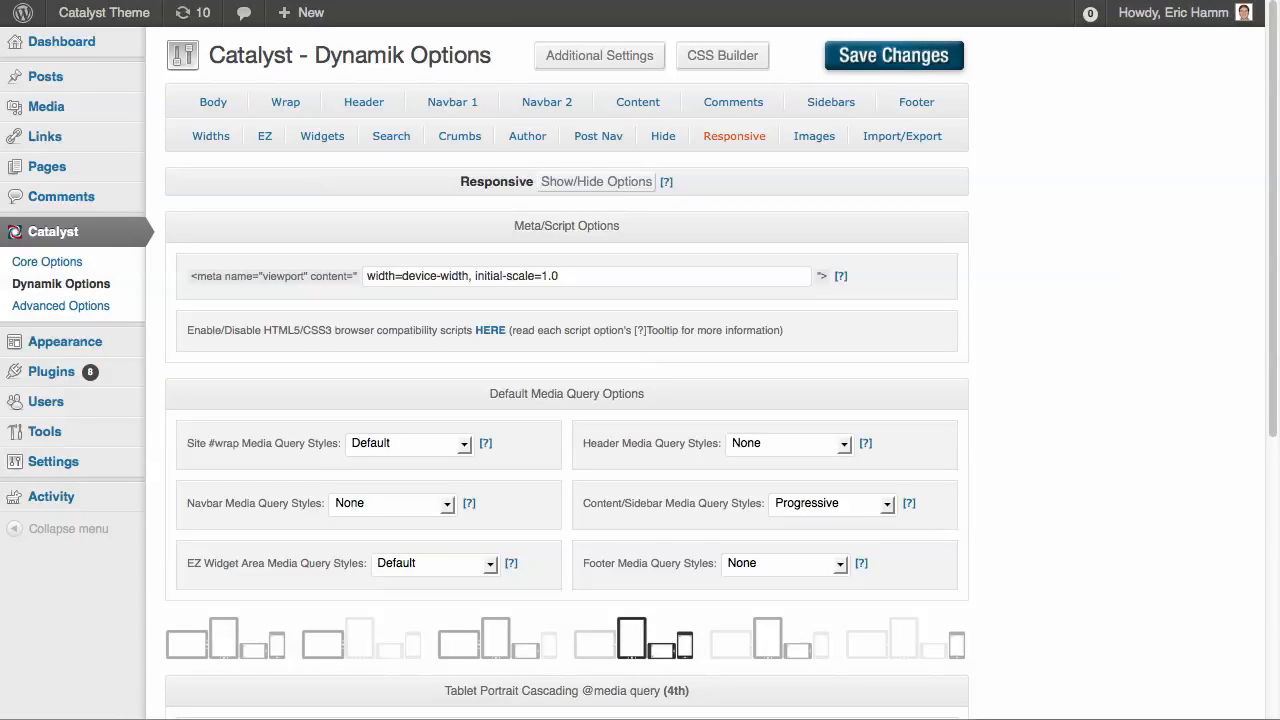
Set the EZ Widget Area Media Query Styles to Delayed and save the changes
{"action": "left_click", "coordinate": [436, 564]}
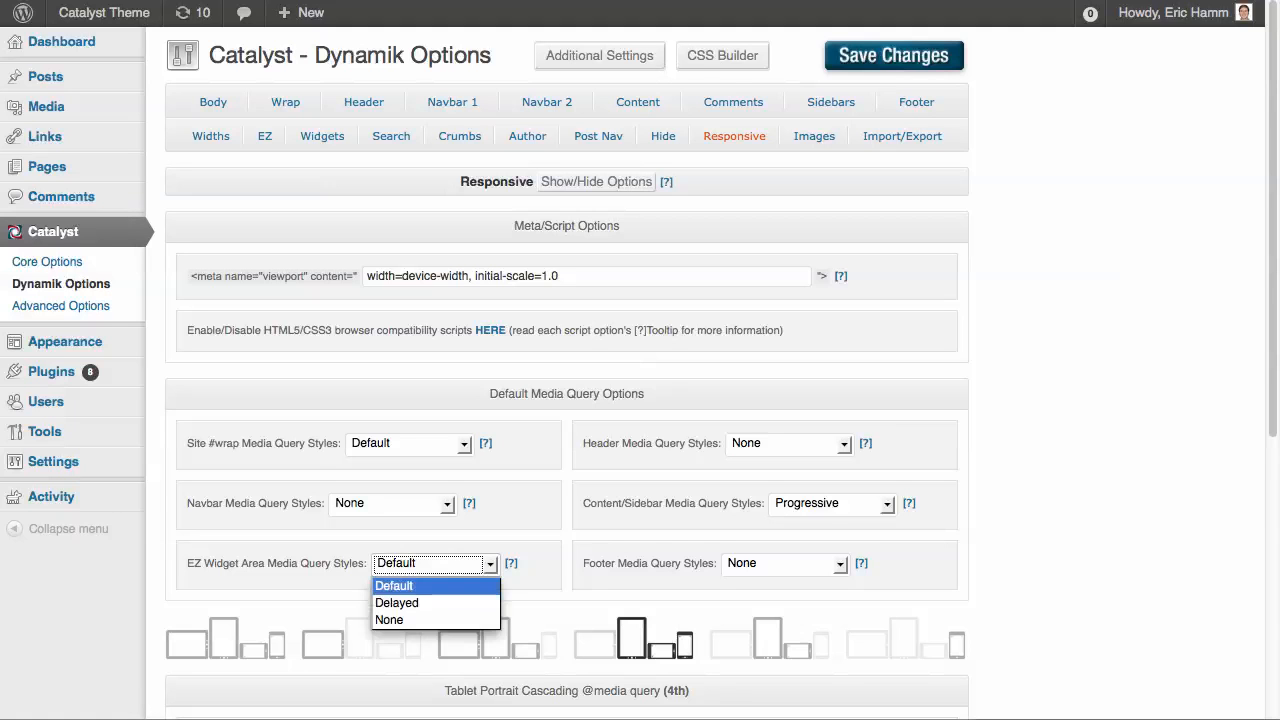
{"action": "left_click", "coordinate": [436, 603]}
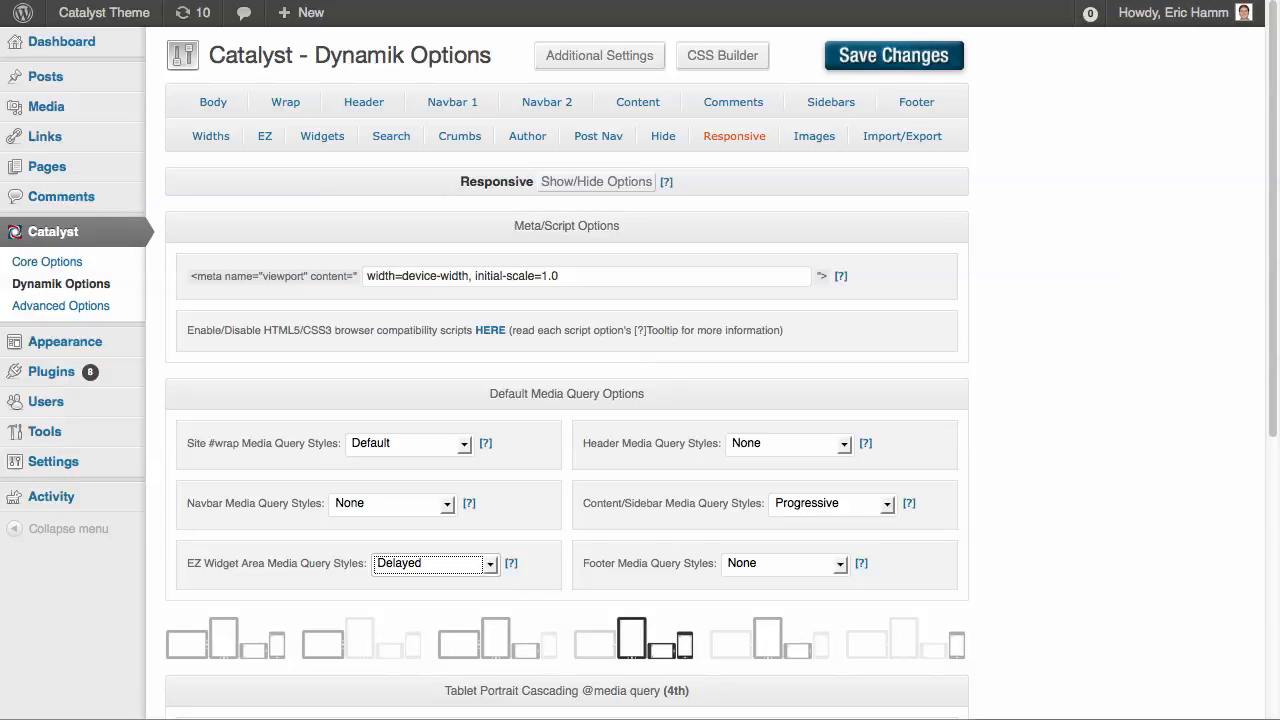
{"action": "left_click", "coordinate": [893, 55]}
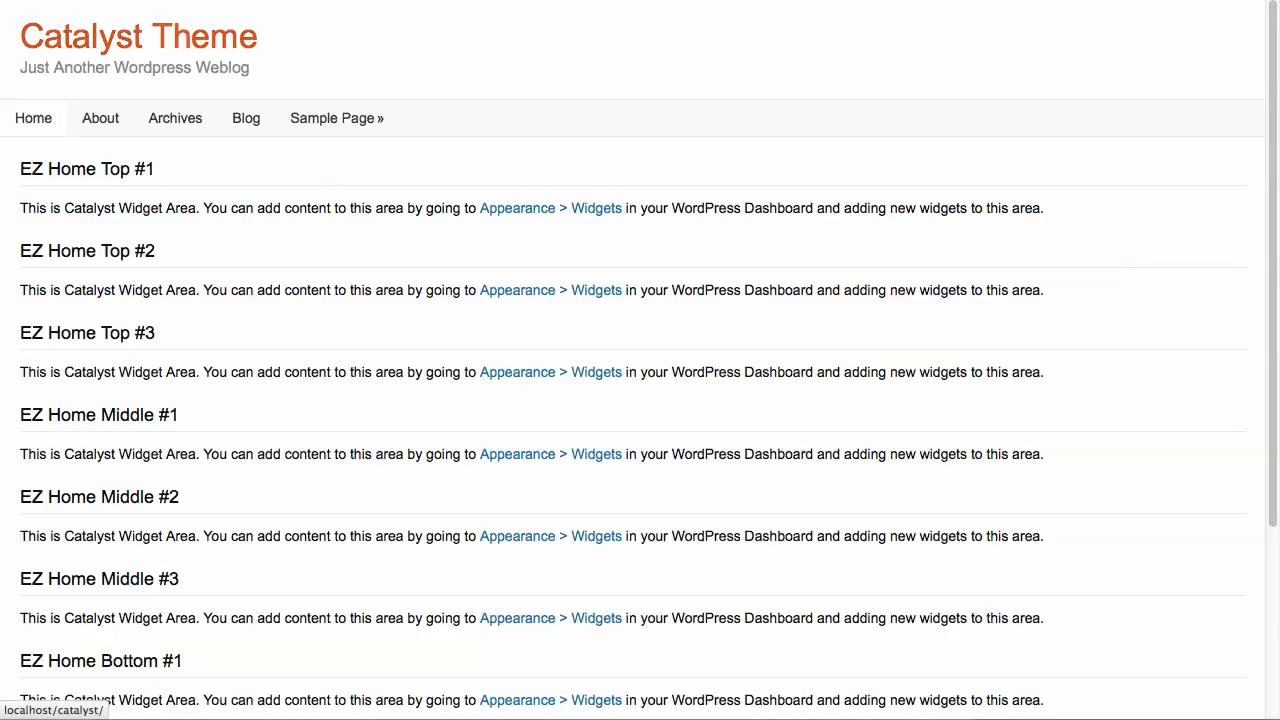
Reload the home page and check the EZ Home widget area layout at full width and in a narrowed browser window
{"action": "left_click", "coordinate": [230, 42]}
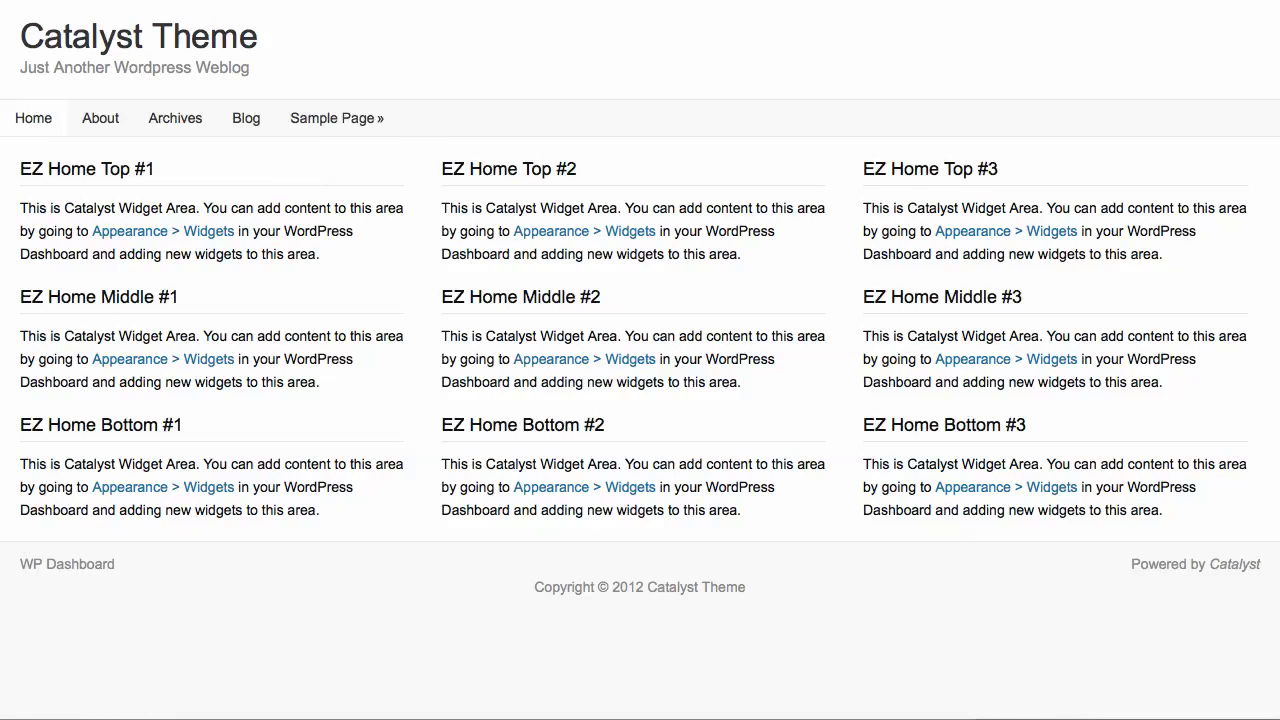
{"action": "left_click_drag", "start_coordinate": [1279, 717], "coordinate": [746, 717]}
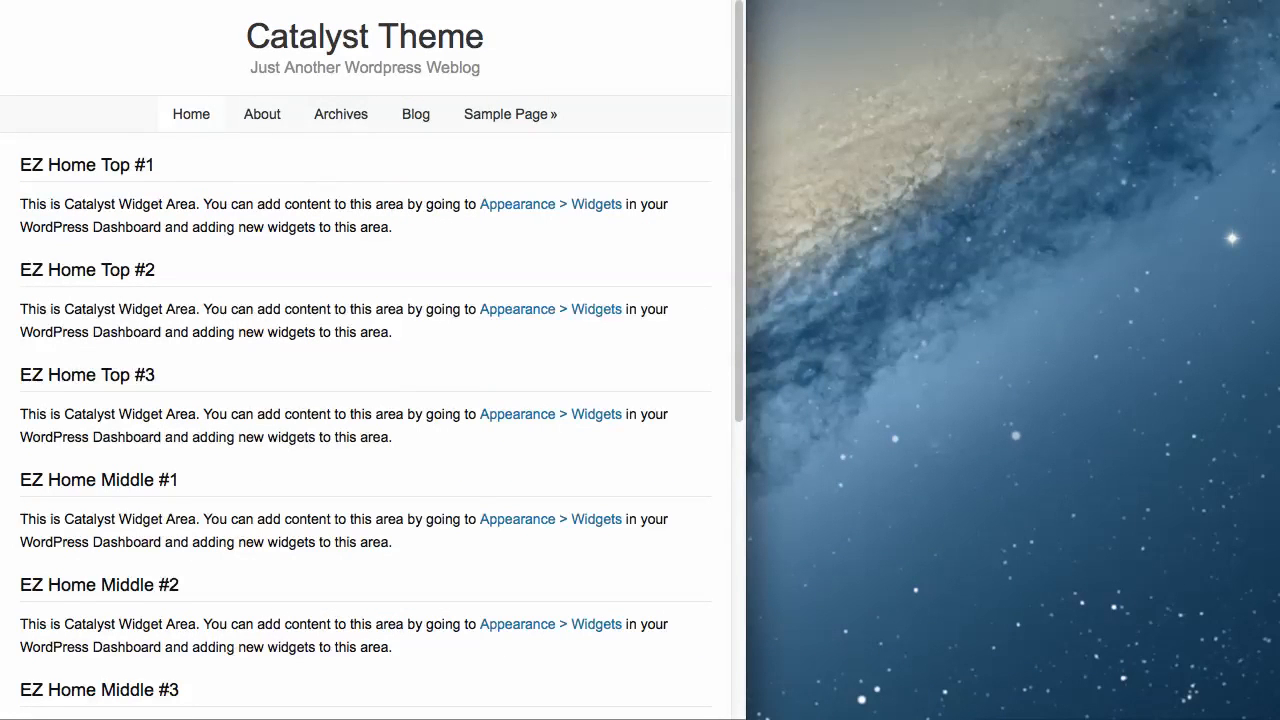
{"action": "left_click_drag", "start_coordinate": [746, 717], "coordinate": [1279, 717]}
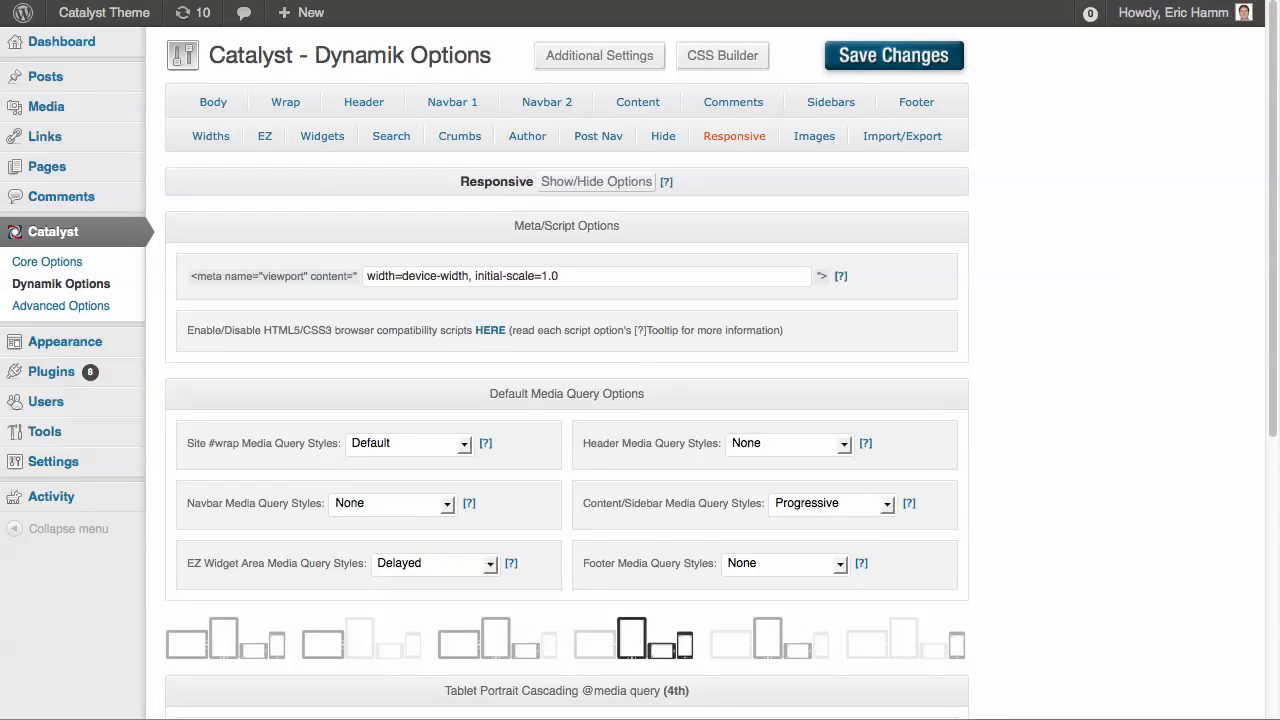
Set the Navbar Media Query Styles to Tablet Dropdown in the Responsive options and save the changes
{"action": "scroll", "coordinate": [640, 400], "scroll_direction": "down", "scroll_amount": 3}
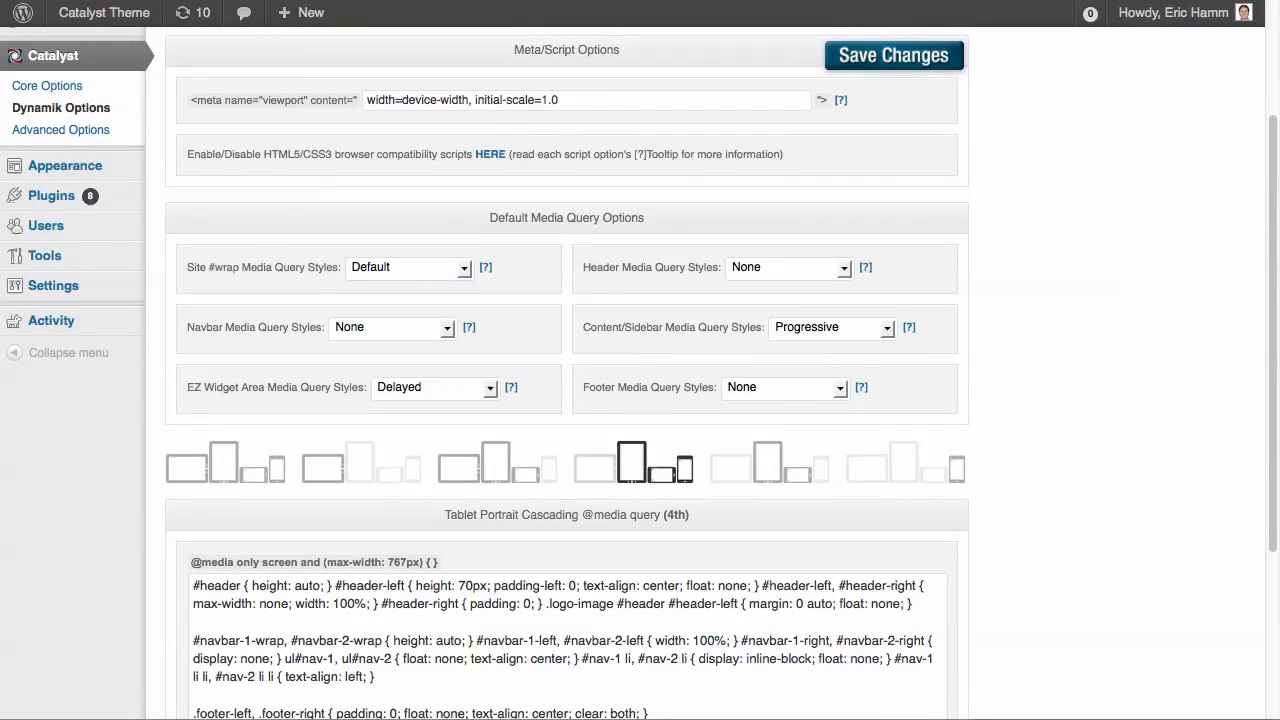
{"action": "scroll", "coordinate": [640, 400], "scroll_direction": "down", "scroll_amount": 1}
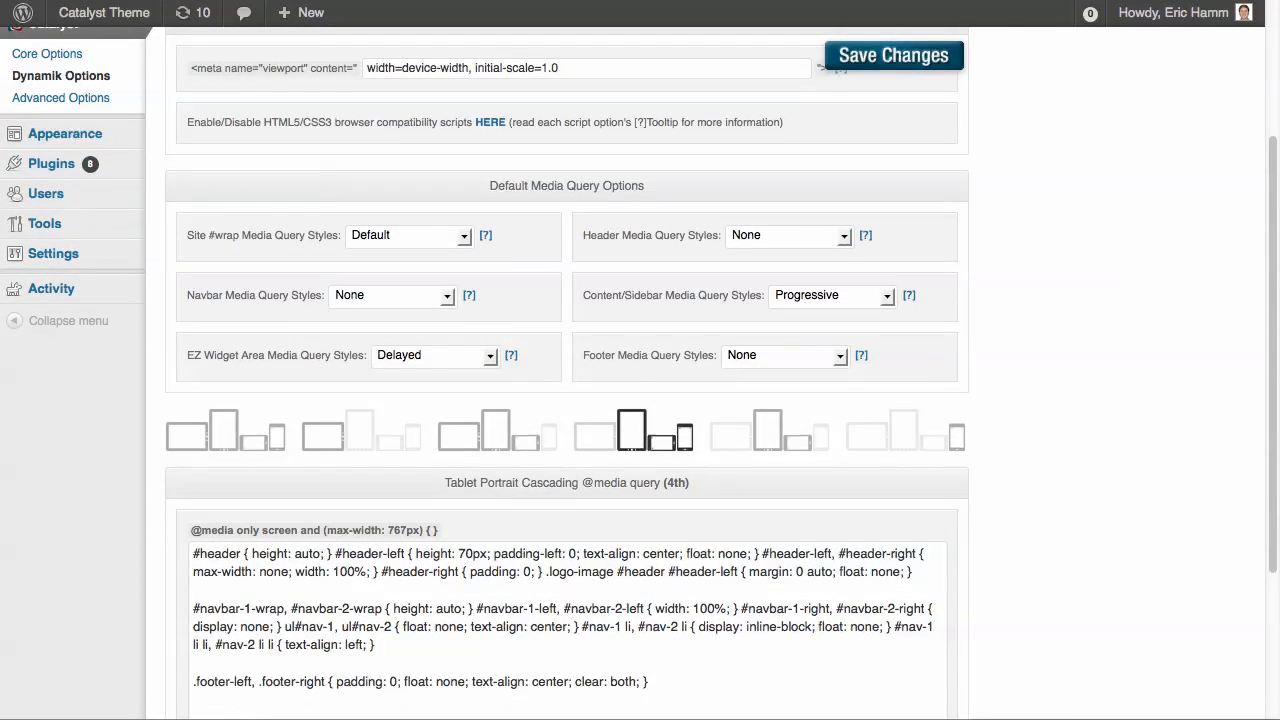
{"action": "left_click", "coordinate": [390, 295]}
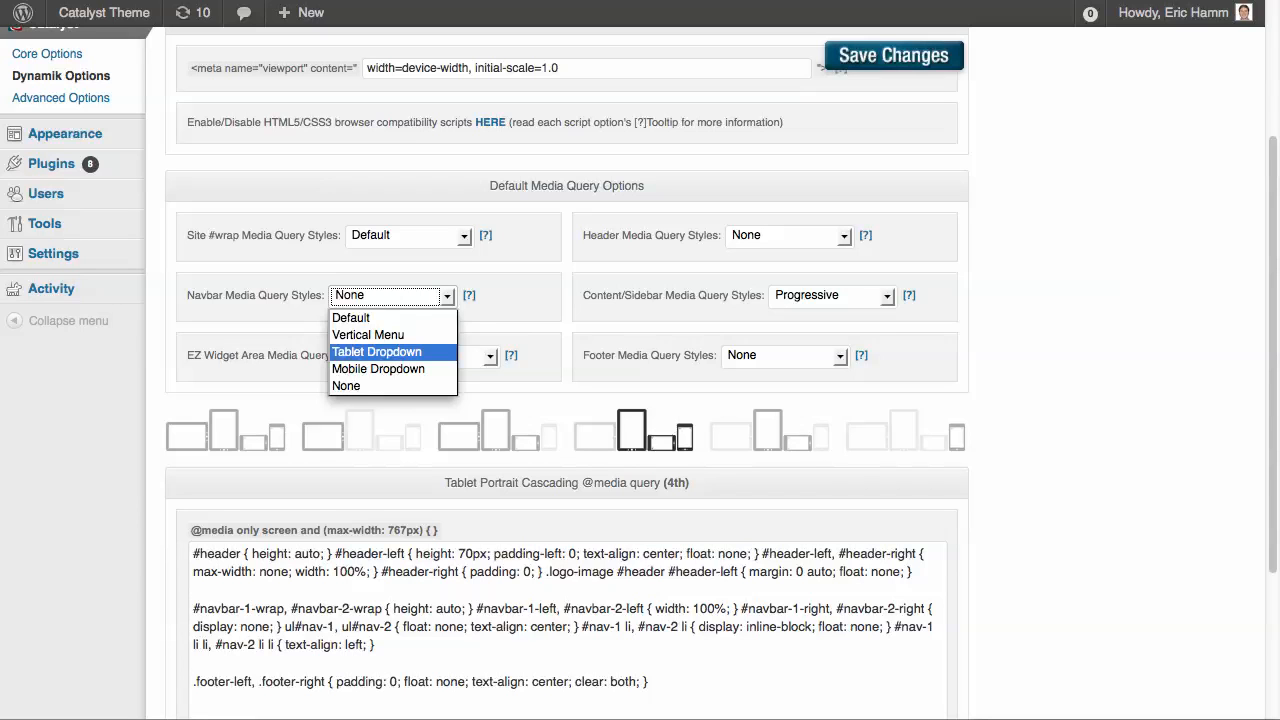
{"action": "left_click", "coordinate": [376, 351]}
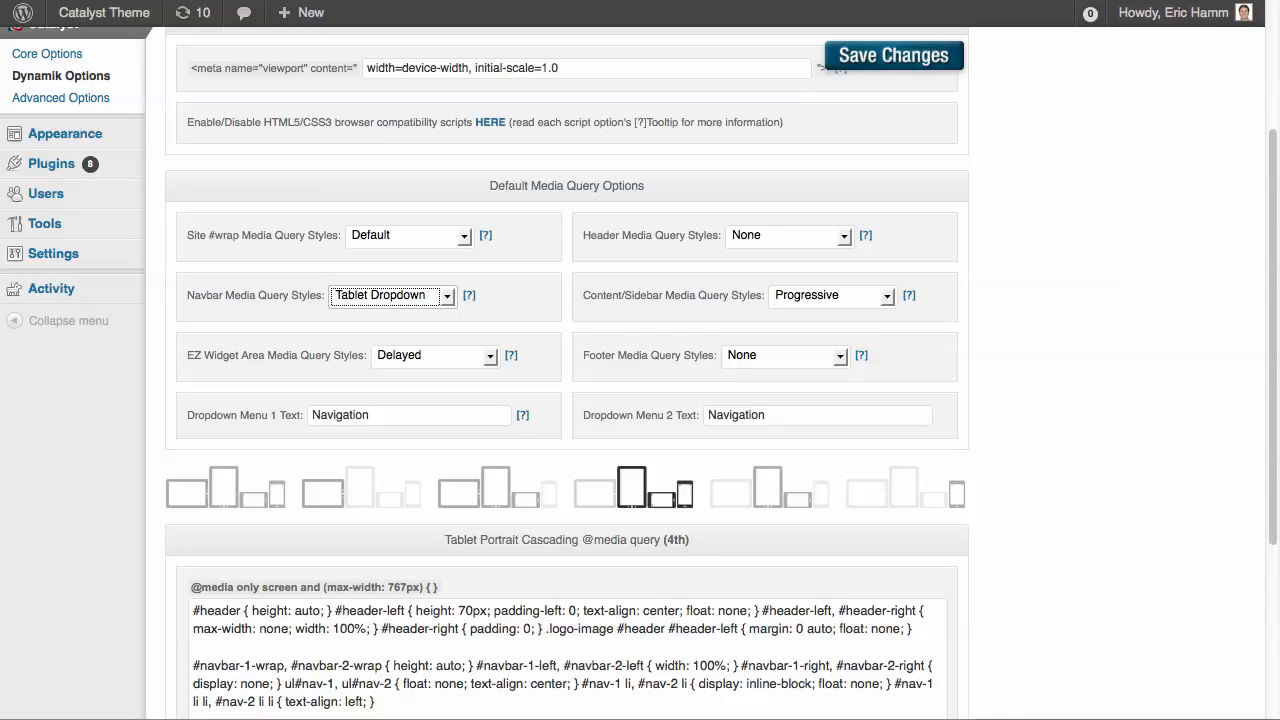
{"action": "left_click", "coordinate": [850, 55]}
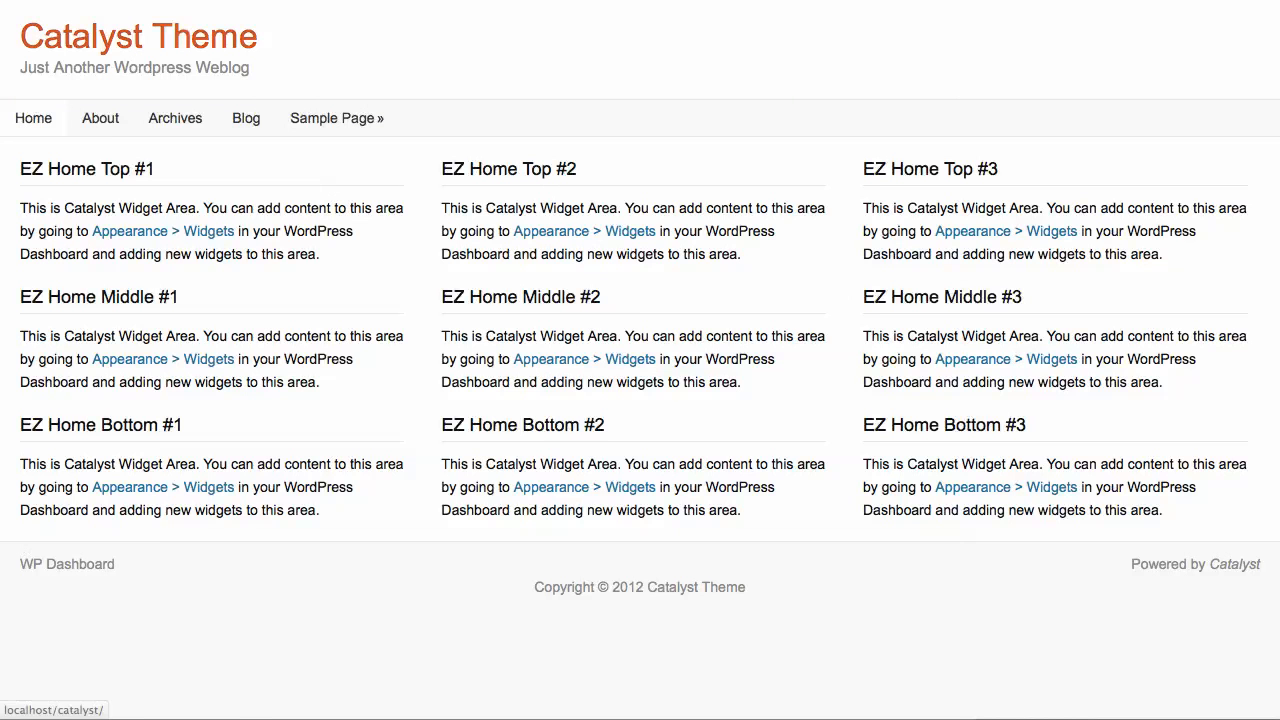
Reload the home page at full width and inspect the entries of the Navigation dropdown menu
{"action": "left_click", "coordinate": [139, 37]}
{"action": "left_click", "coordinate": [139, 116]}
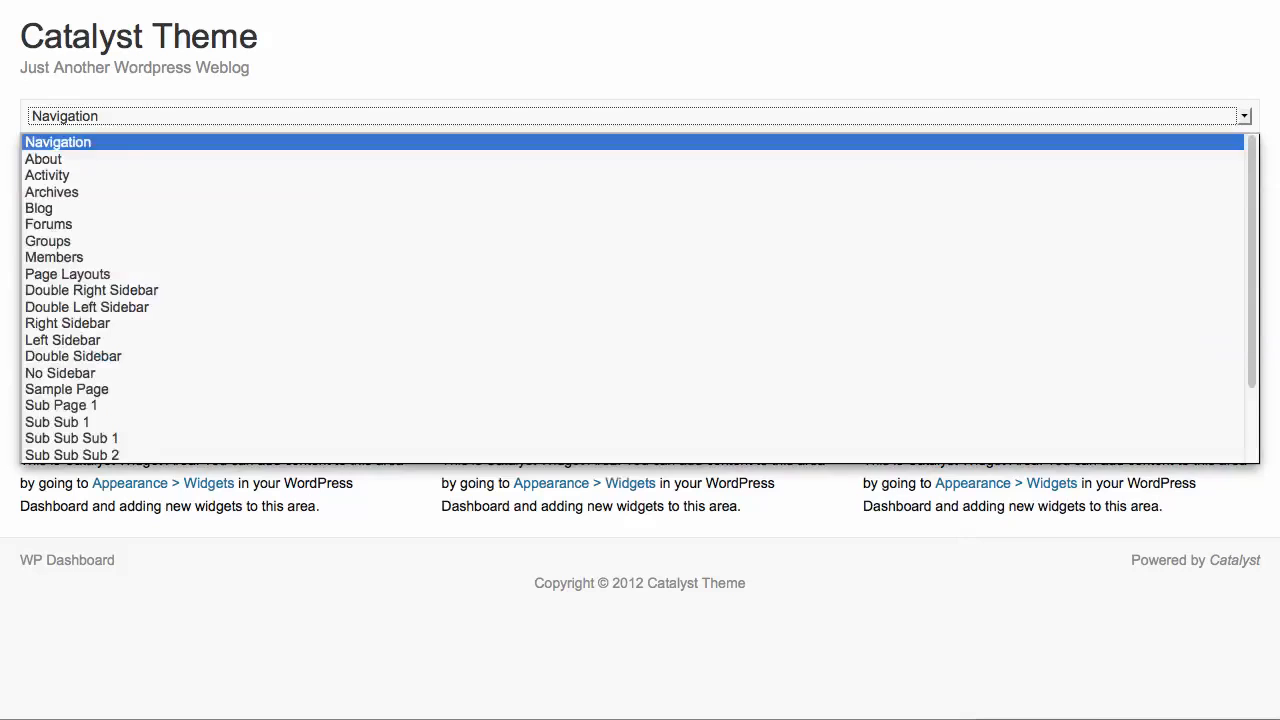
{"action": "key", "text": "Escape"}
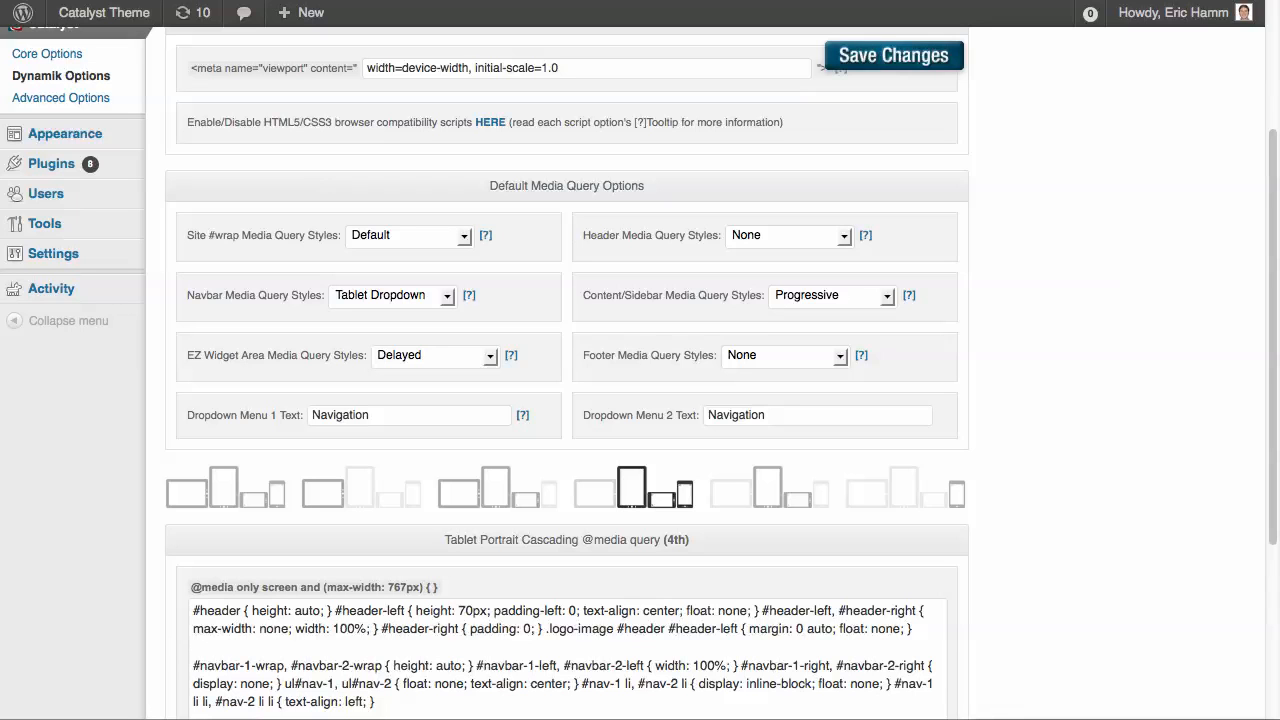
Copy the Tablet Dropdown code from the navbar style help into the empty 2nd media query (Tablet Landscape Specific)
{"action": "mouse_move", "coordinate": [469, 296]}
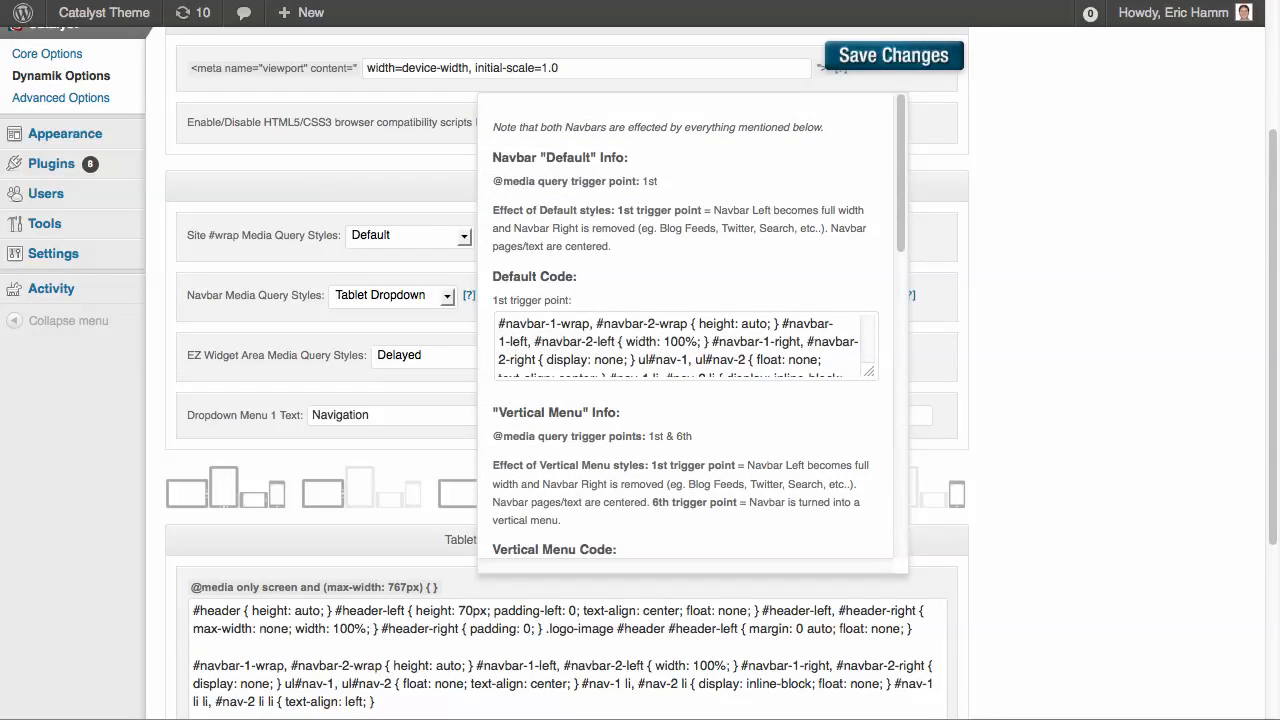
{"action": "scroll", "coordinate": [699, 326], "scroll_direction": "down", "scroll_amount": 5}
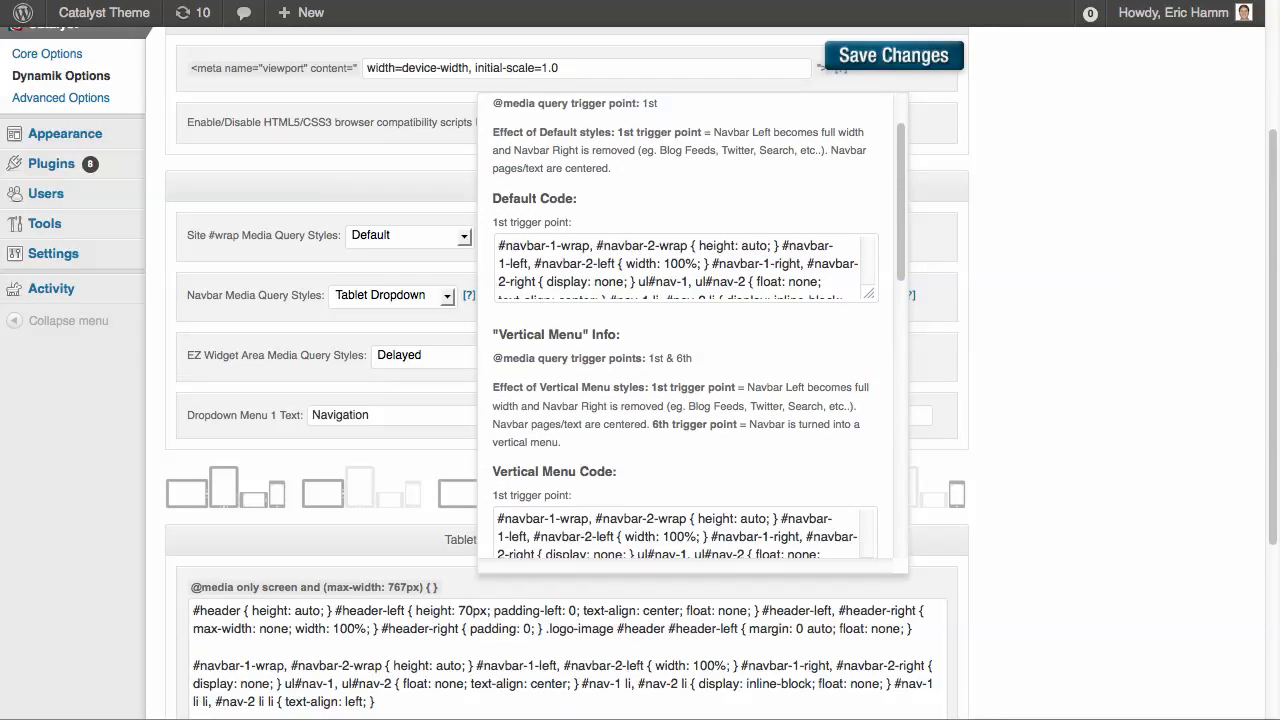
{"action": "scroll", "coordinate": [699, 326], "scroll_direction": "down", "scroll_amount": 3}
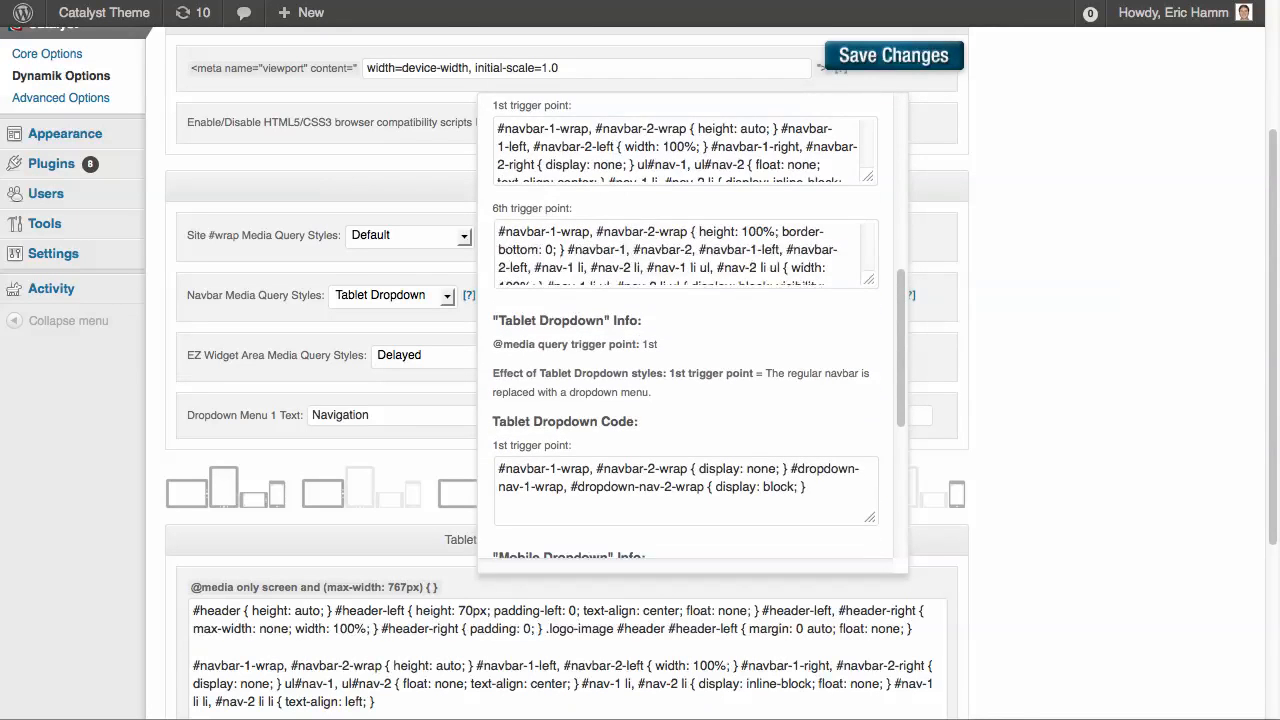
{"action": "scroll", "coordinate": [699, 326], "scroll_direction": "down", "scroll_amount": 3}
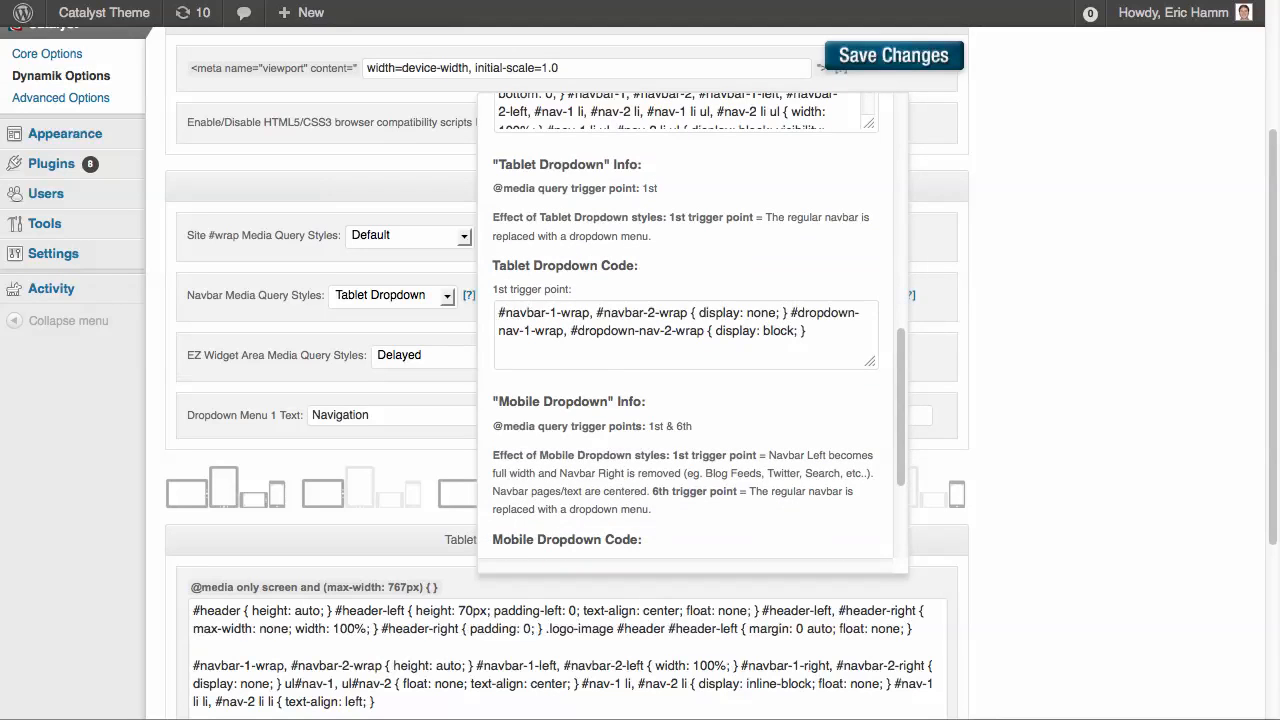
{"action": "left_click", "coordinate": [571, 330]}
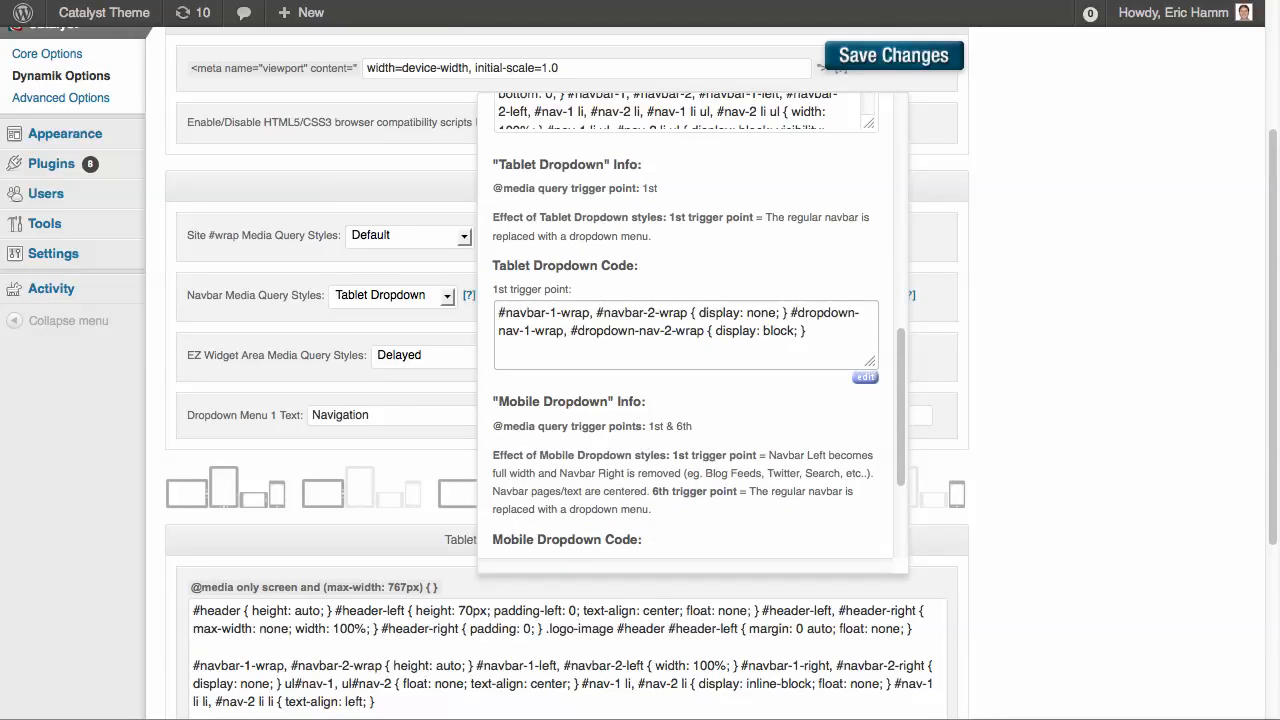
{"action": "key", "text": "super+a"}
{"action": "key", "text": "super+c"}
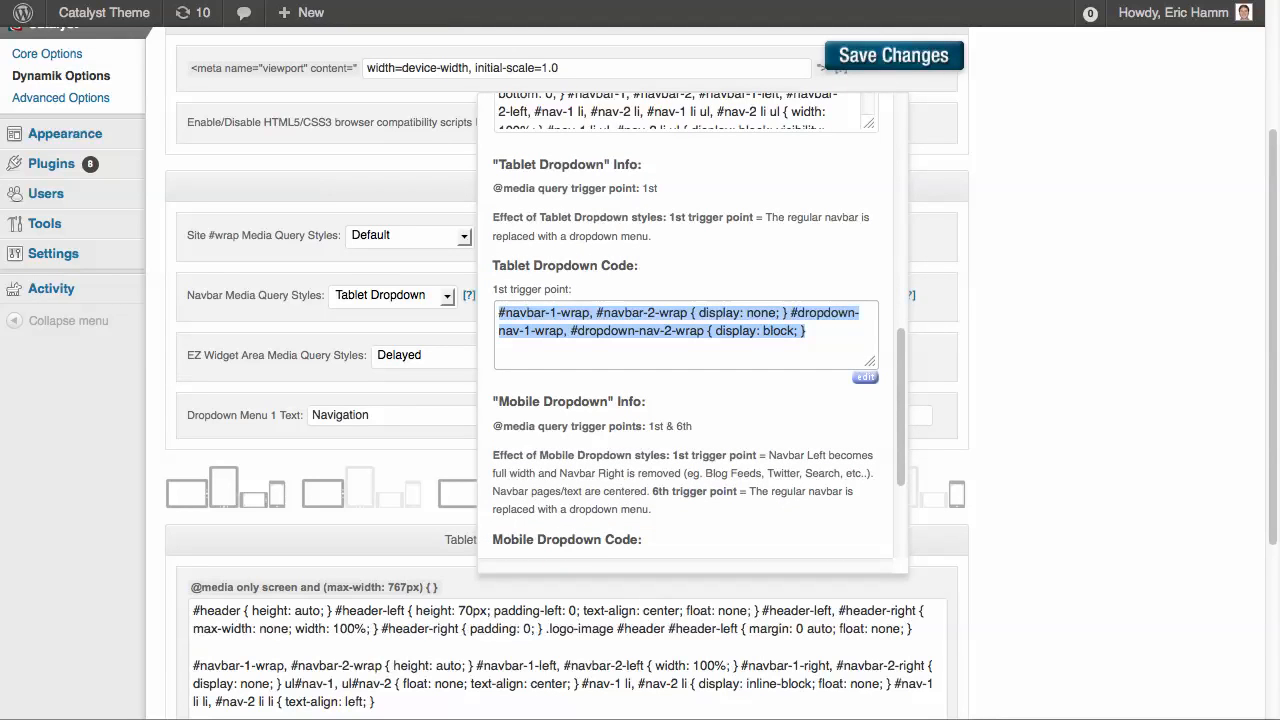
{"action": "scroll", "coordinate": [498, 354], "scroll_direction": "down", "scroll_amount": 3}
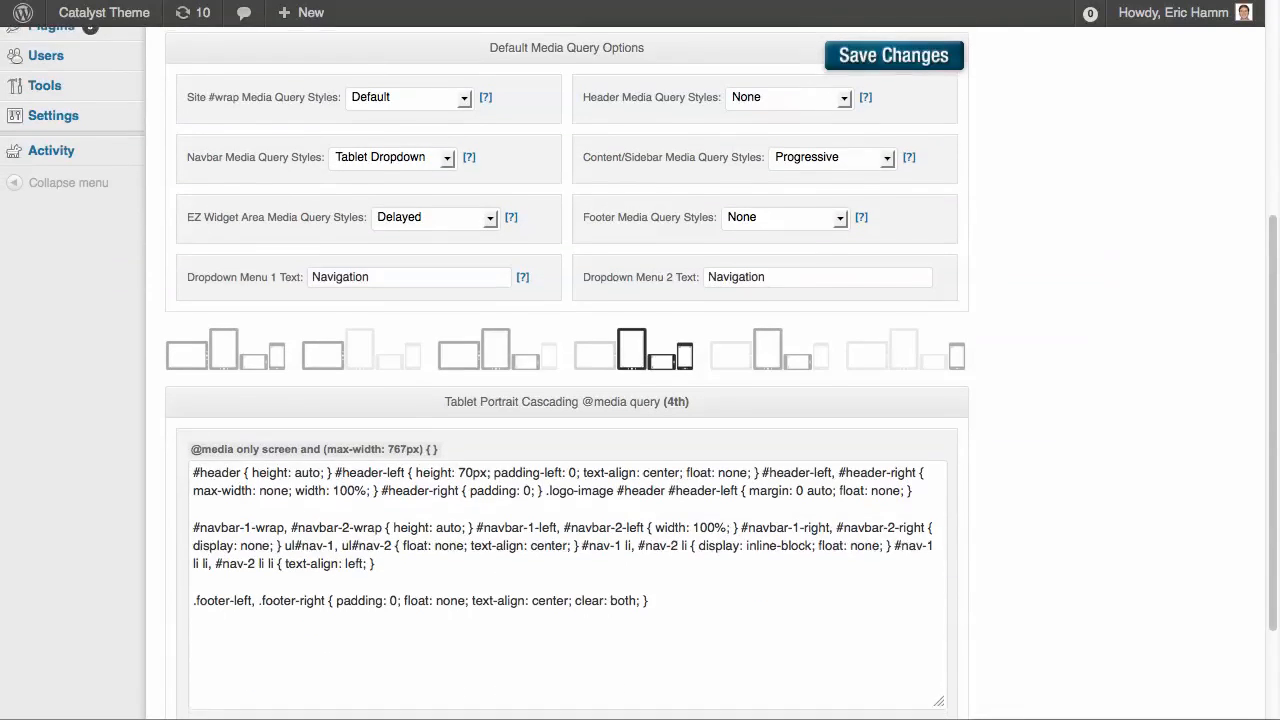
{"action": "scroll", "coordinate": [498, 354], "scroll_direction": "down", "scroll_amount": 3}
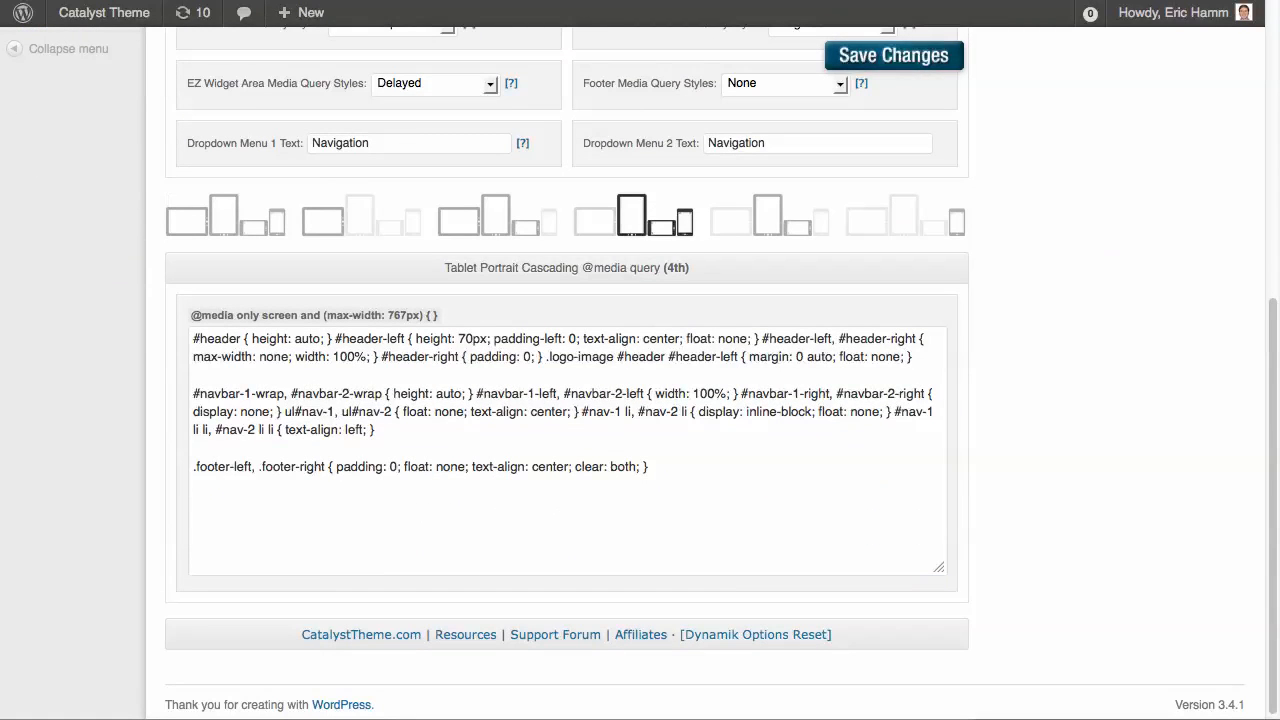
{"action": "left_click", "coordinate": [361, 216]}
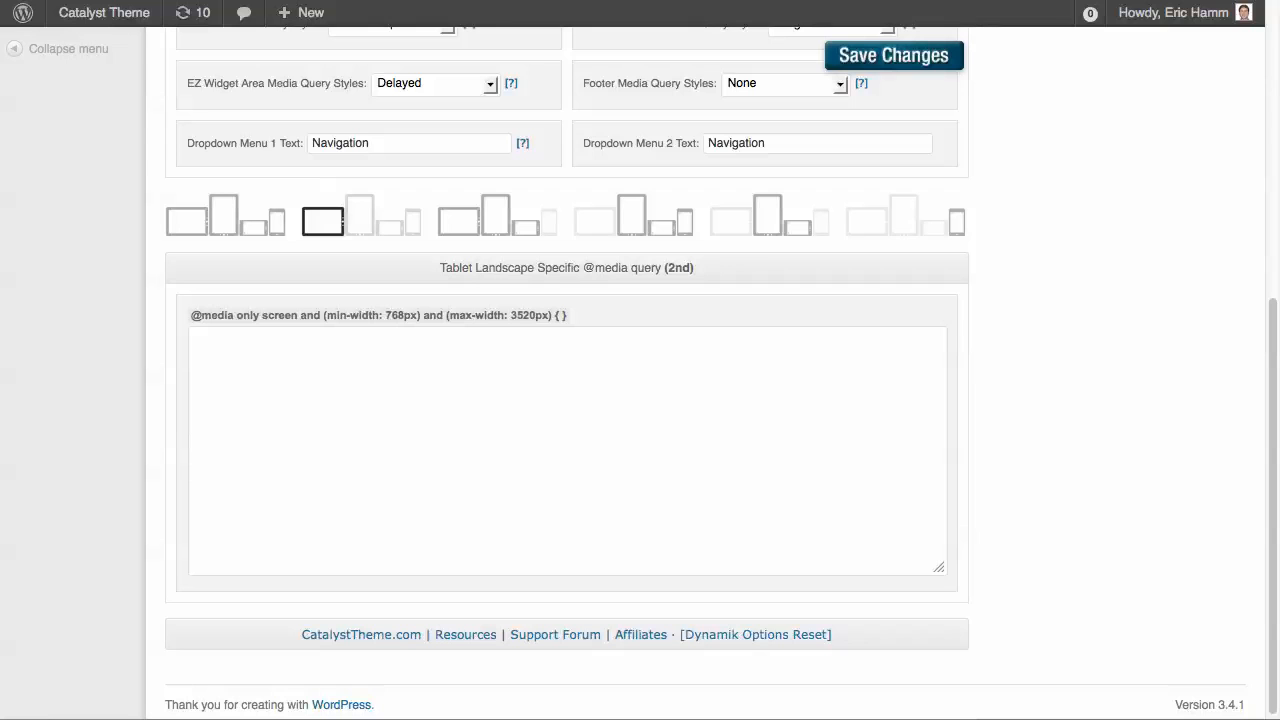
{"action": "left_click", "coordinate": [194, 339]}
{"action": "key", "text": "super+v"}
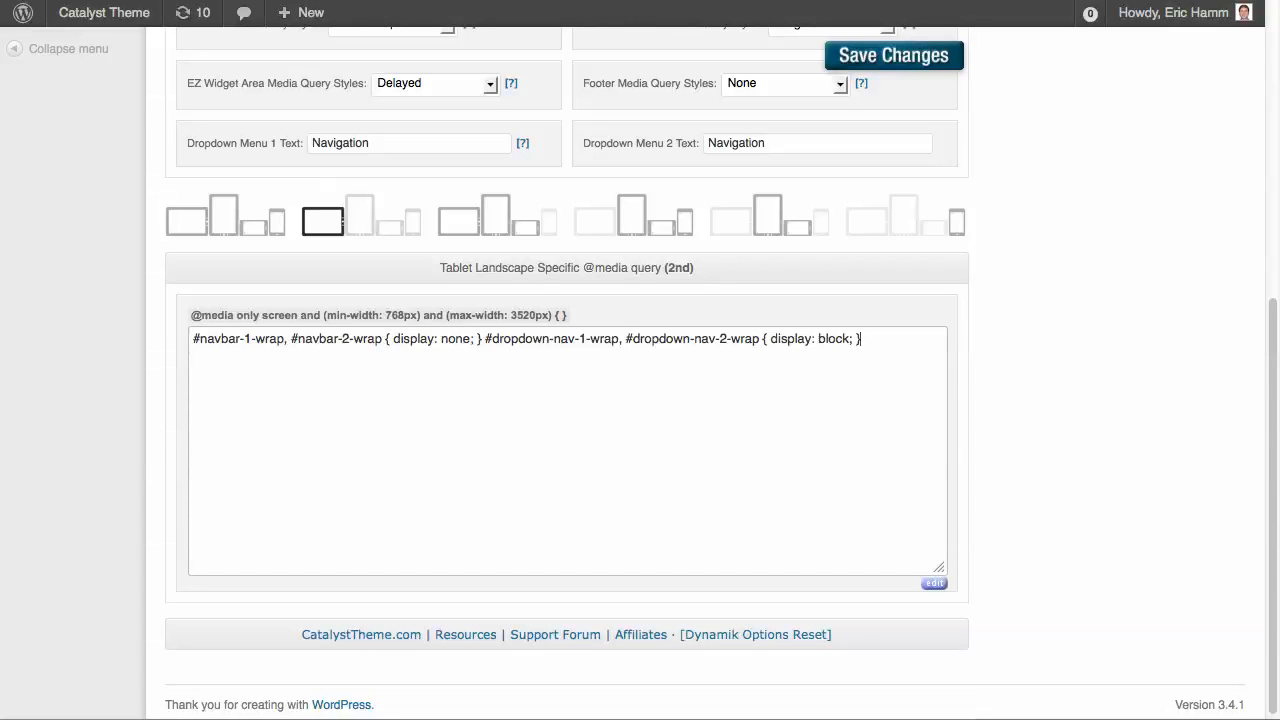
Change the pasted code's display values to block for the navbar wraps and none for the dropdown wraps, and save the changes
{"action": "double_click", "coordinate": [455, 339]}
{"action": "type", "text": "block"}
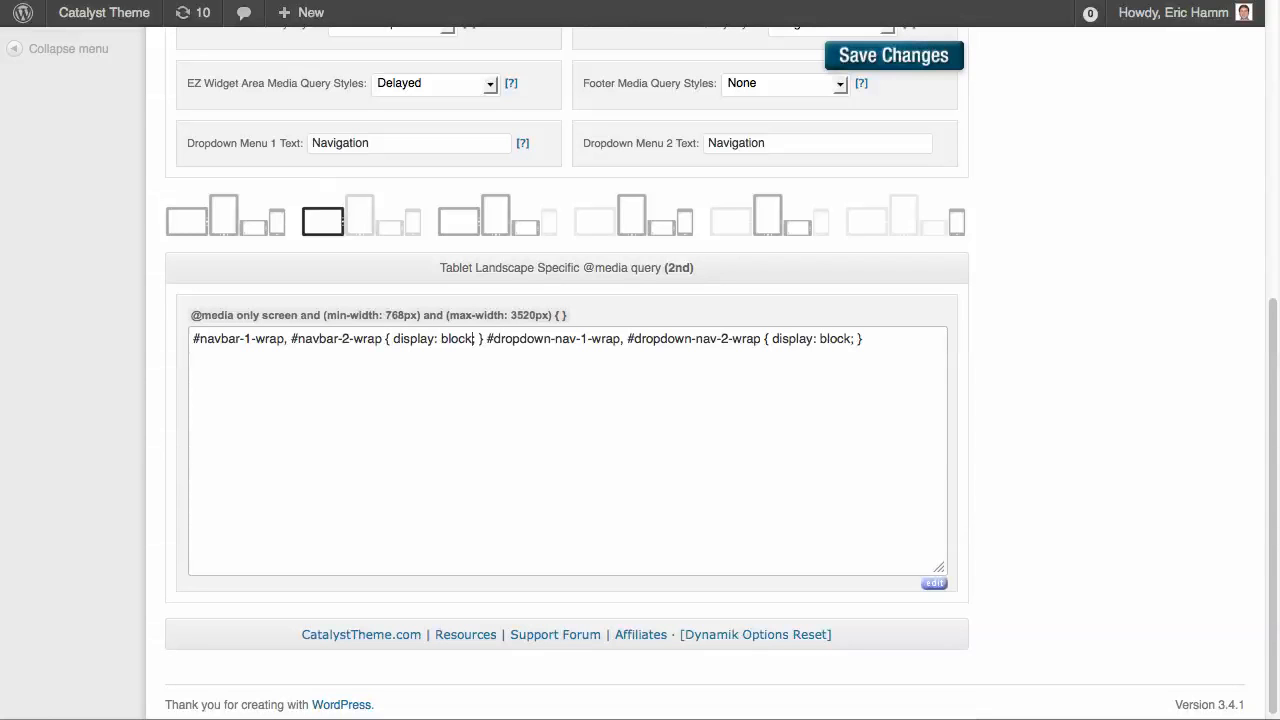
{"action": "double_click", "coordinate": [836, 339]}
{"action": "type", "text": "none"}
{"action": "left_click", "coordinate": [820, 52]}
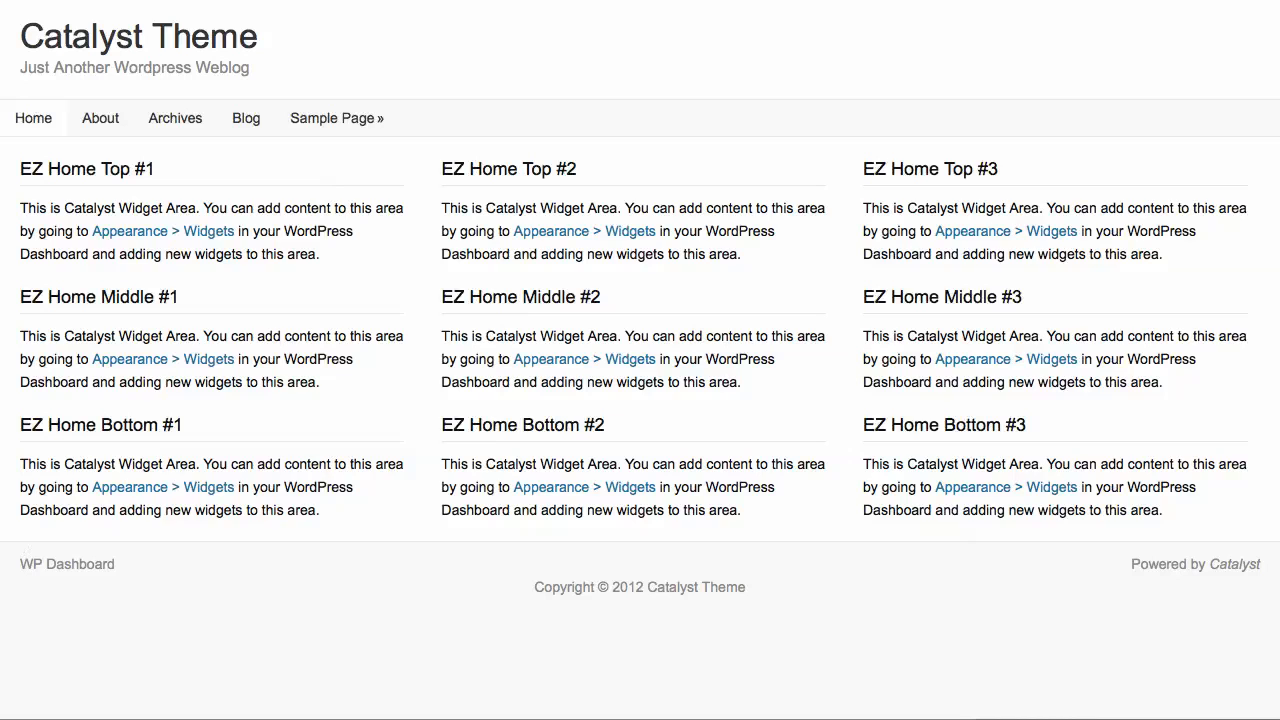
Check the home page's navigation dropdown in a narrowed browser window, and restore the window to full width
{"action": "left_click_drag", "start_coordinate": [1278, 360], "coordinate": [718, 360]}
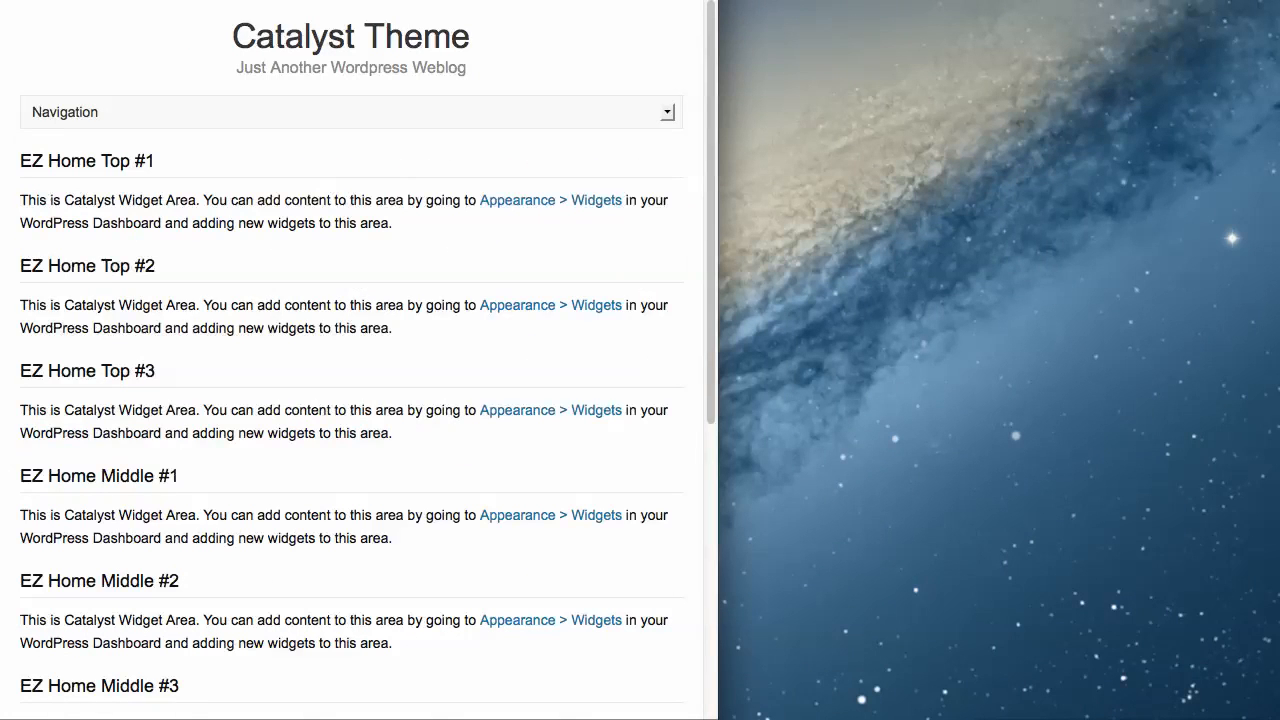
{"action": "left_click", "coordinate": [400, 112]}
{"action": "left_click", "coordinate": [380, 114]}
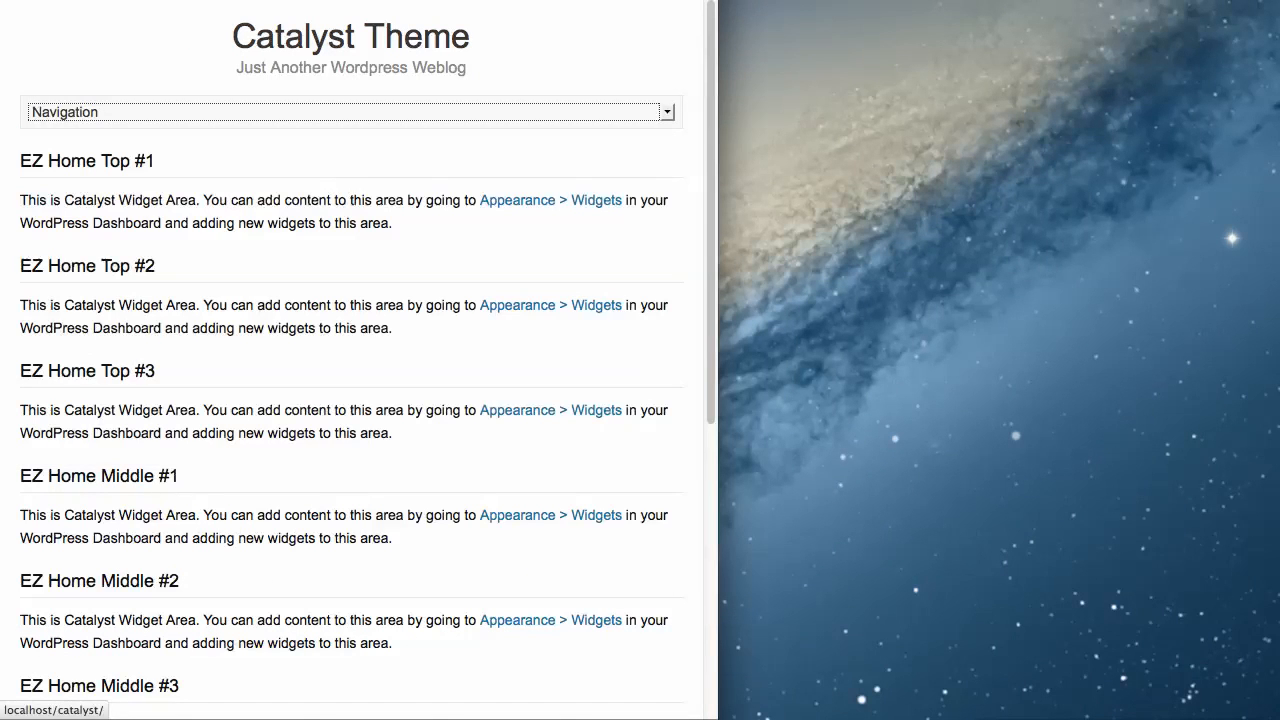
{"action": "left_click_drag", "start_coordinate": [718, 360], "coordinate": [1279, 360]}
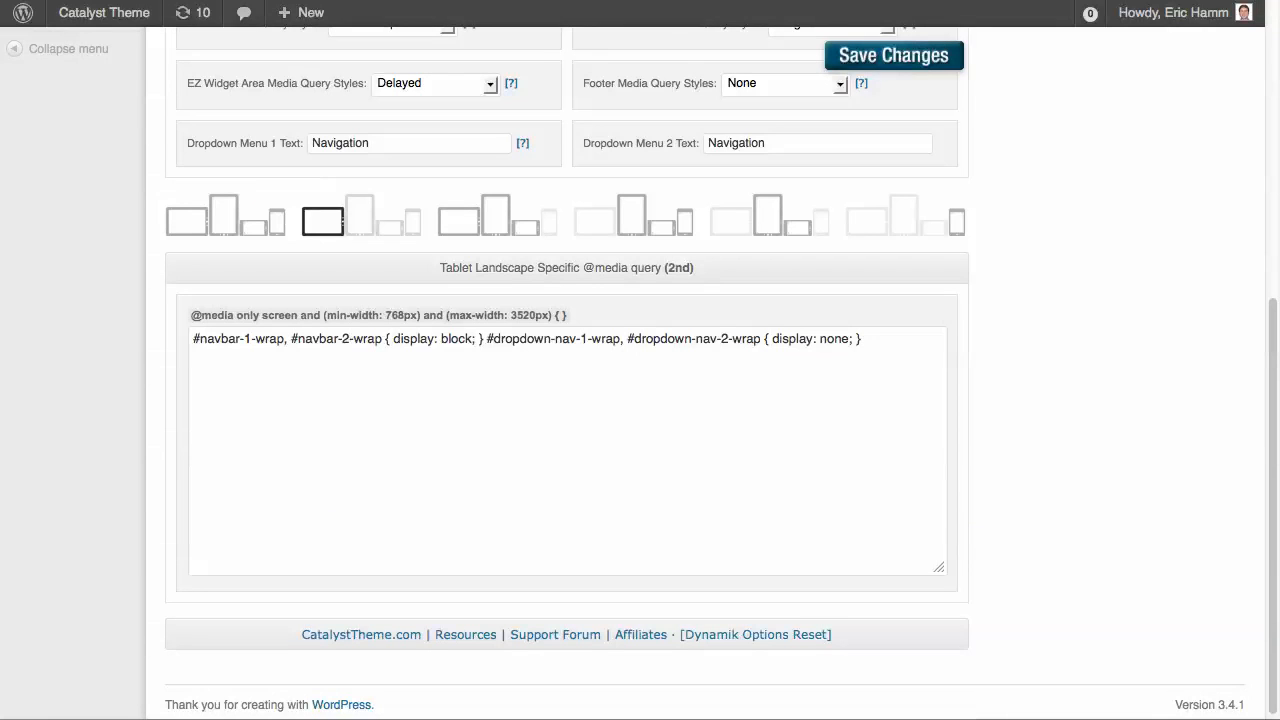
Move the navbar and dropdown display code from the 2nd media query to the 3rd media query and save the changes
{"action": "scroll", "coordinate": [640, 370], "scroll_direction": "up", "scroll_amount": 5}
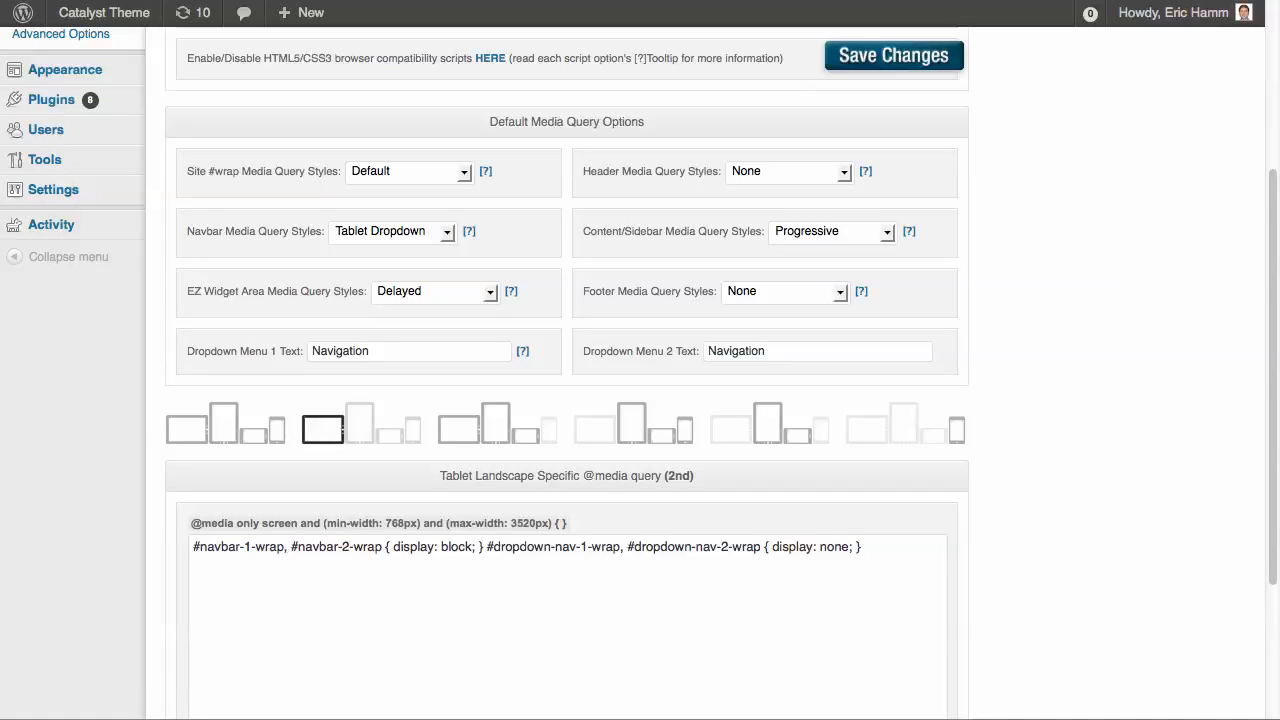
{"action": "left_click_drag", "start_coordinate": [863, 547], "coordinate": [193, 547]}
{"action": "right_click", "coordinate": [218, 551]}
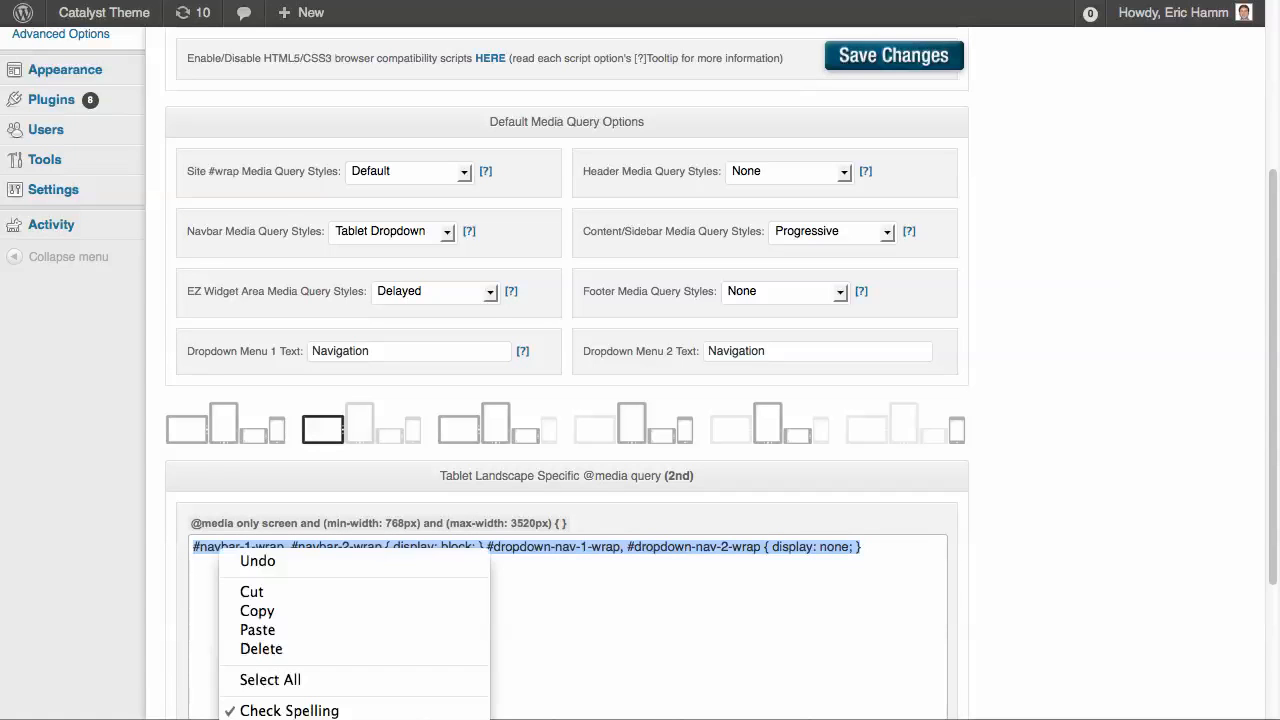
{"action": "left_click", "coordinate": [252, 592]}
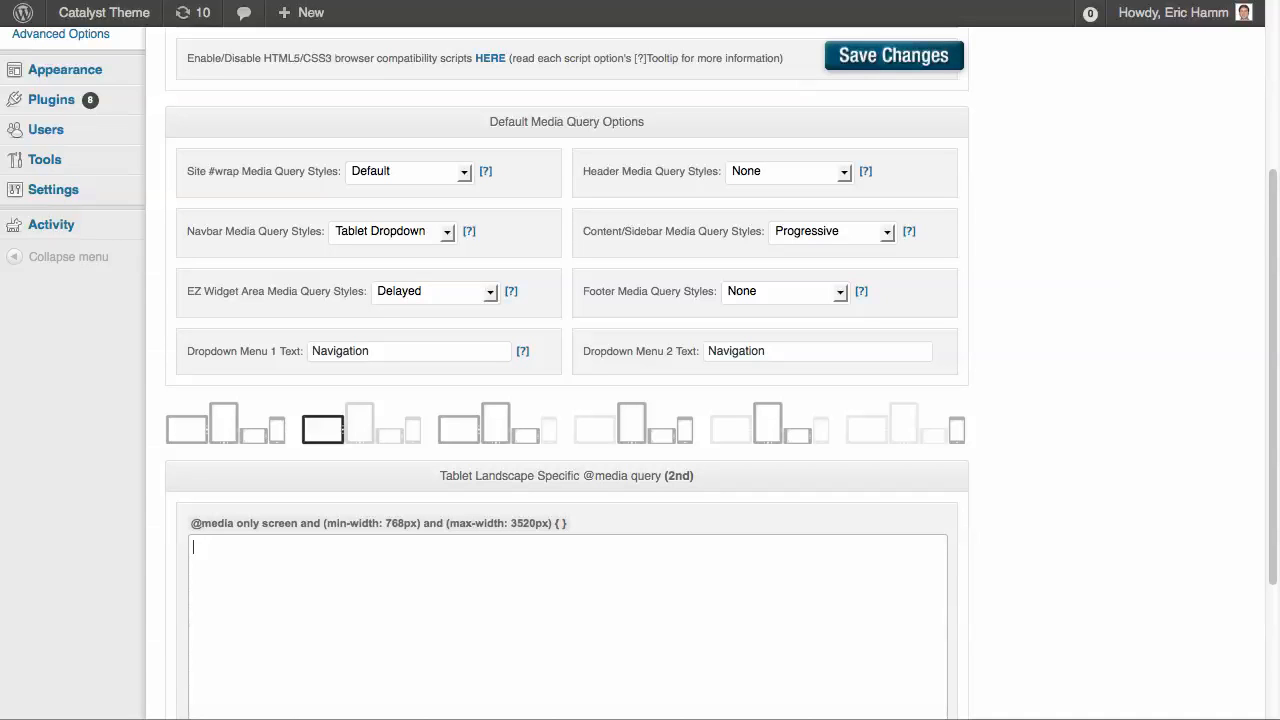
{"action": "left_click", "coordinate": [497, 425]}
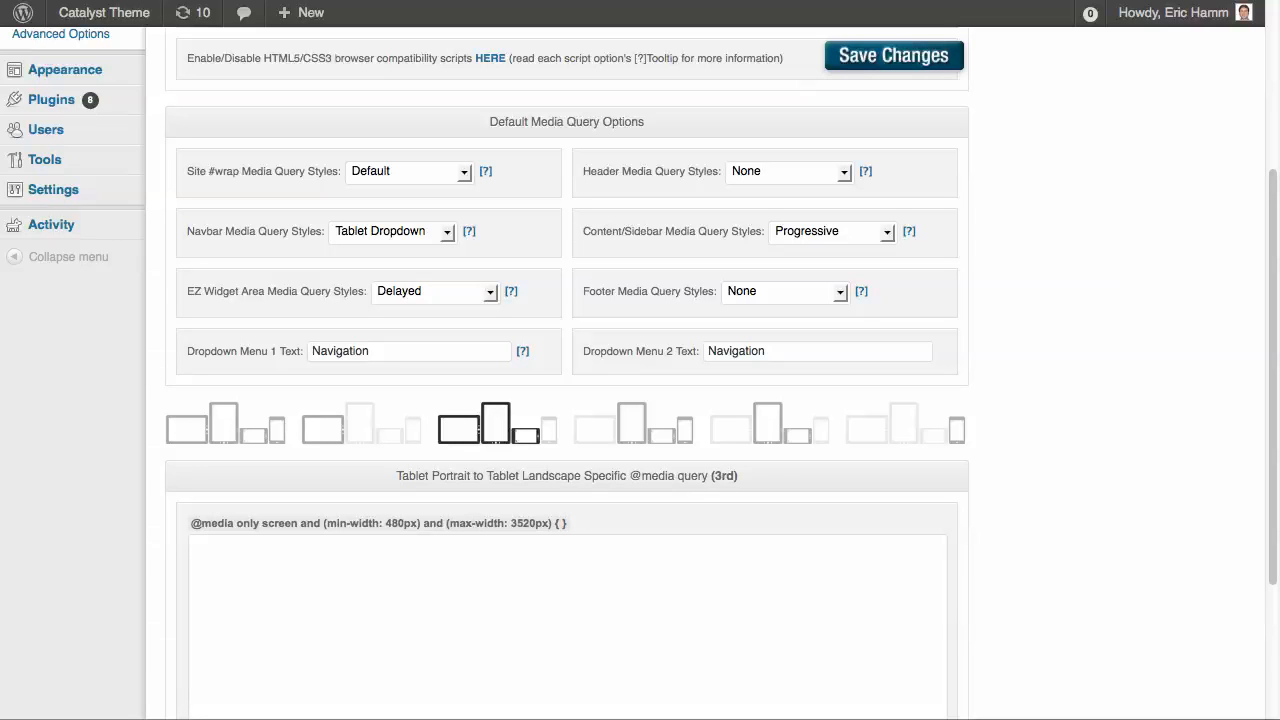
{"action": "left_click", "coordinate": [194, 547]}
{"action": "key", "text": "super+v"}
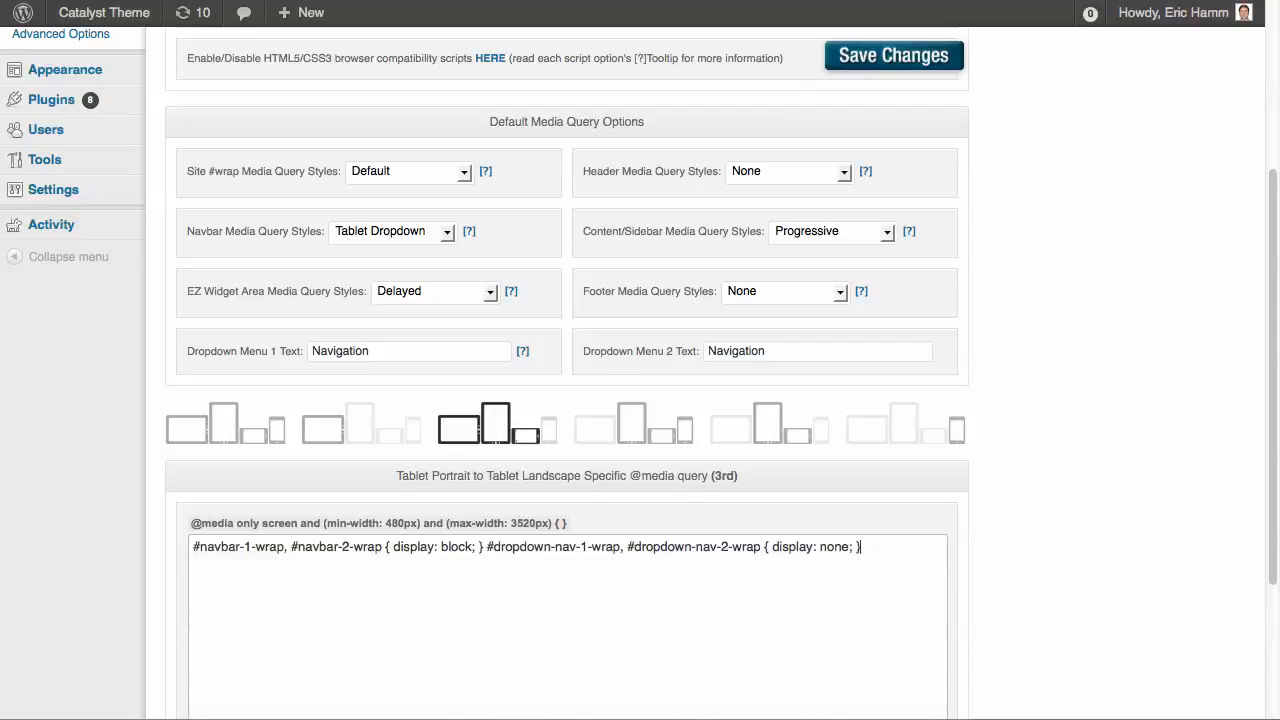
{"action": "left_click", "coordinate": [893, 56]}
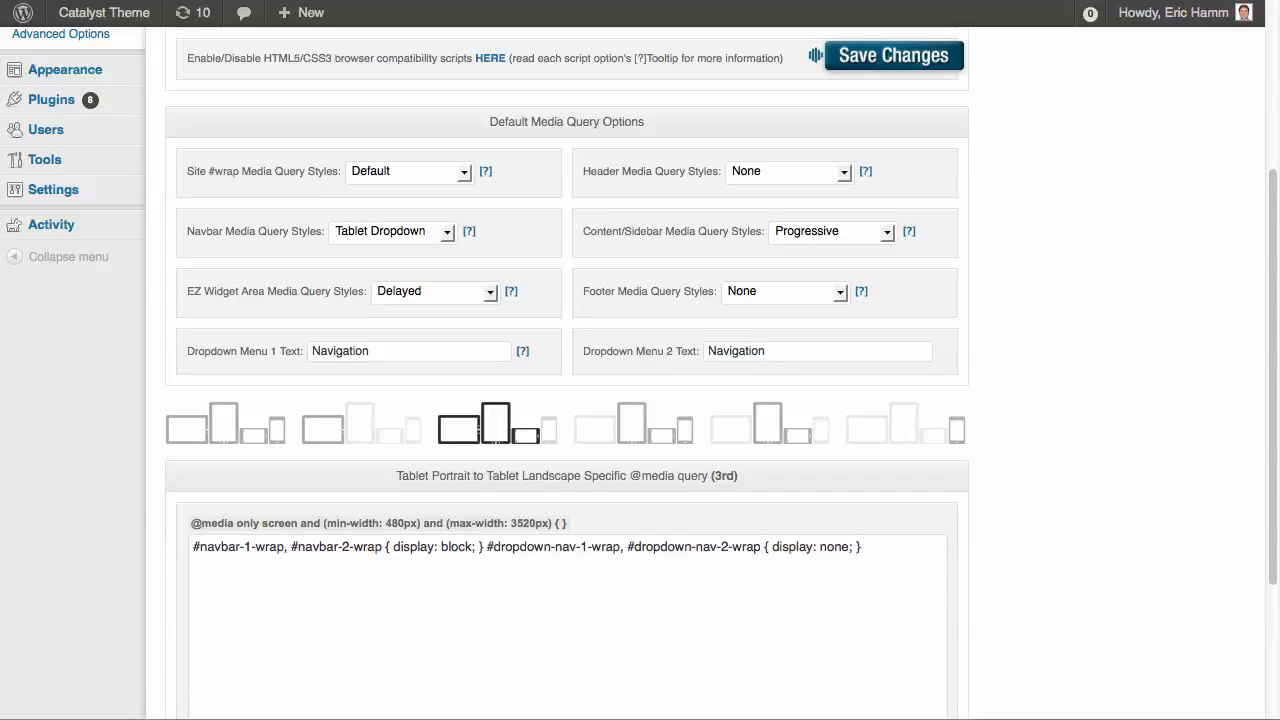
Reload the home page, check its navigation dropdown in a narrowed browser window, and restore the window to full width
{"action": "key", "text": "ctrl+Tab"}
{"action": "left_click", "coordinate": [138, 37]}
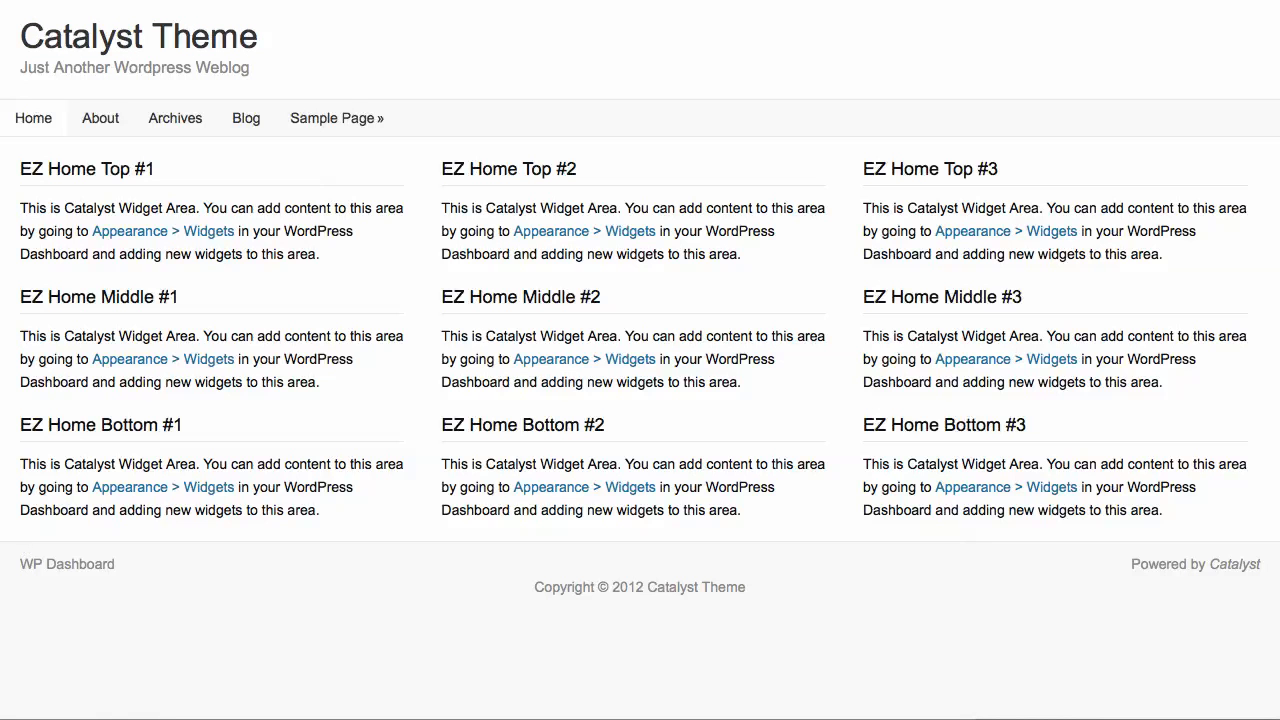
{"action": "left_click_drag", "start_coordinate": [1278, 689], "coordinate": [428, 689]}
{"action": "left_click", "coordinate": [376, 112]}
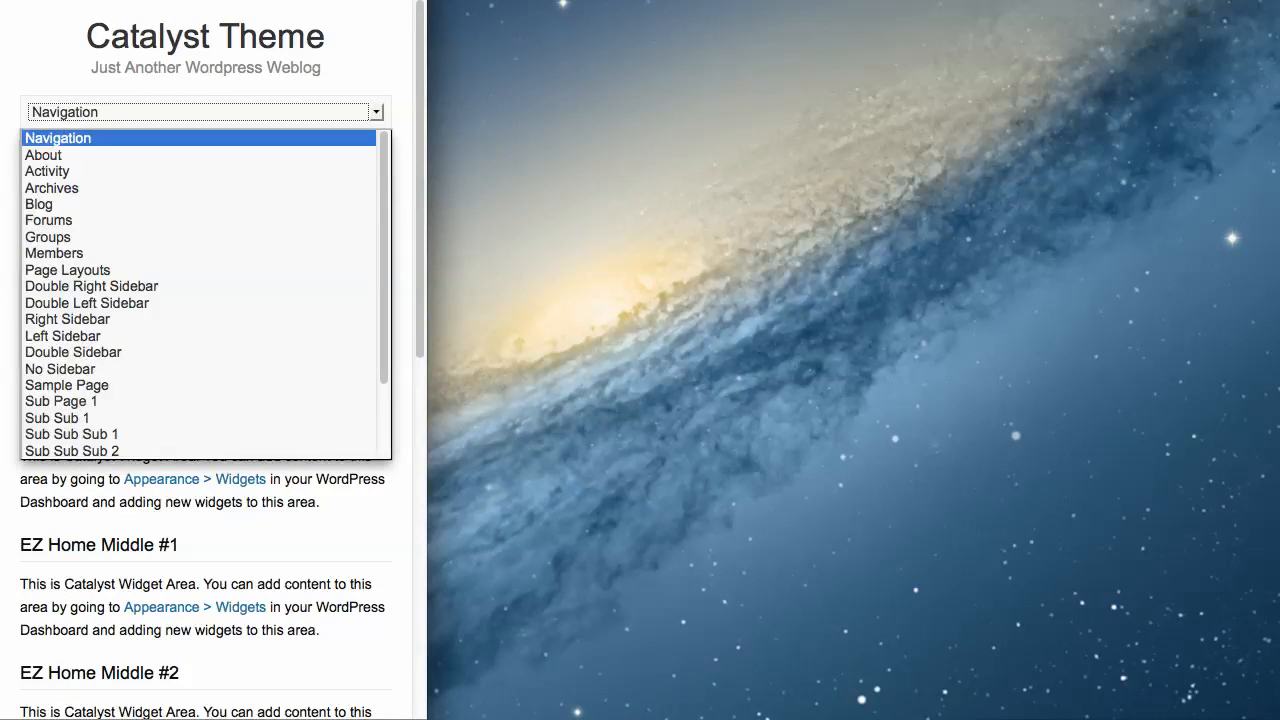
{"action": "left_click", "coordinate": [376, 112]}
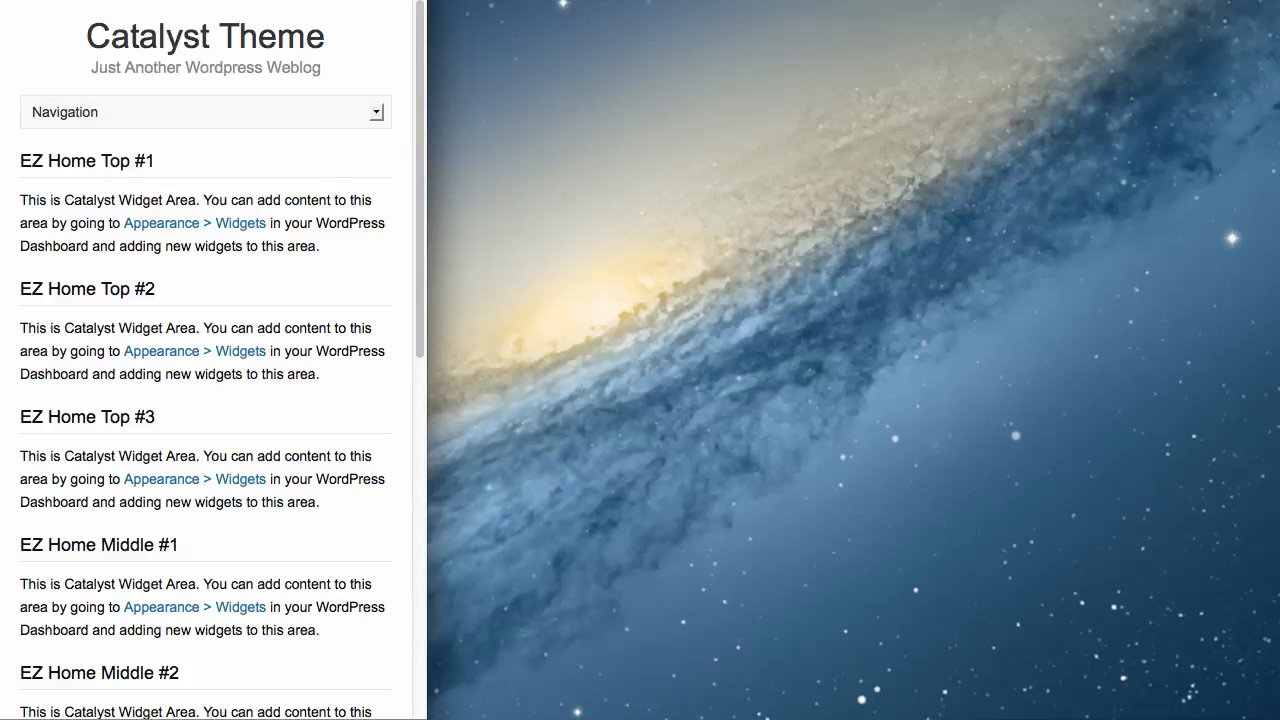
{"action": "left_click_drag", "start_coordinate": [428, 689], "coordinate": [1279, 689]}
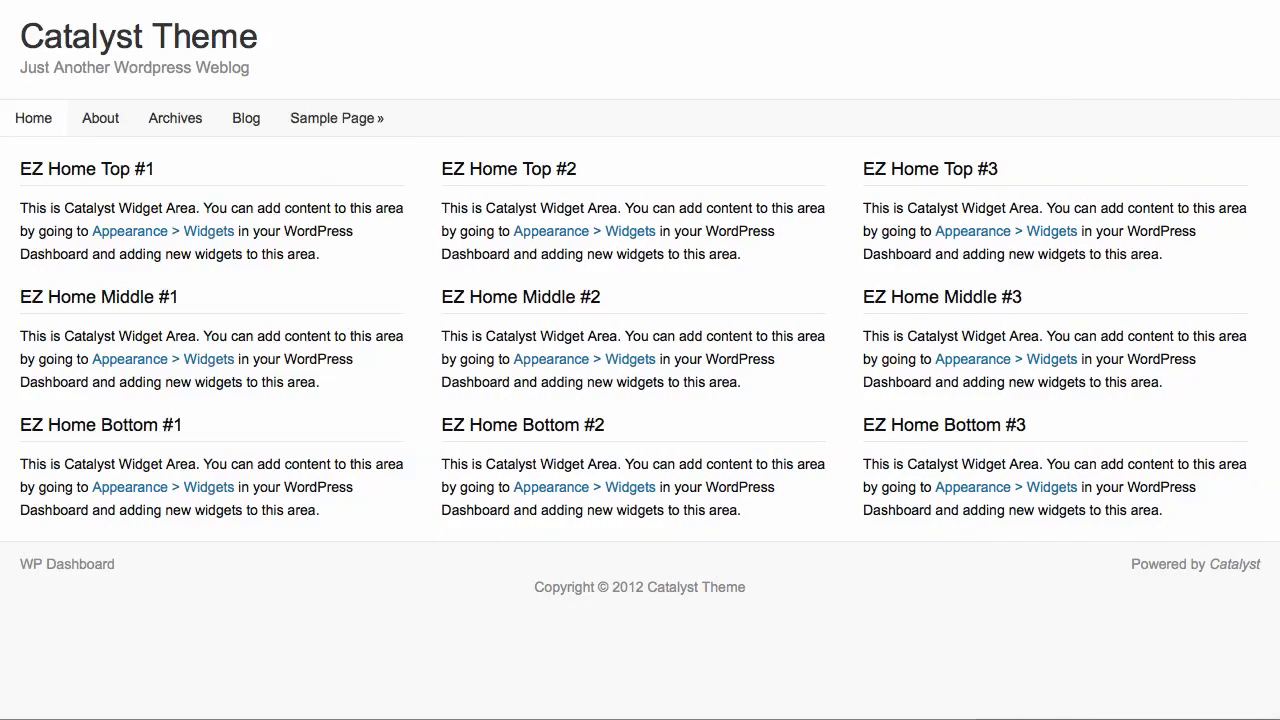
Activate the Front-end CSS Builder with Editor Only in the Custom CSS section of Catalyst's Advanced Options, and save the changes
{"action": "key", "text": "ctrl+Tab"}
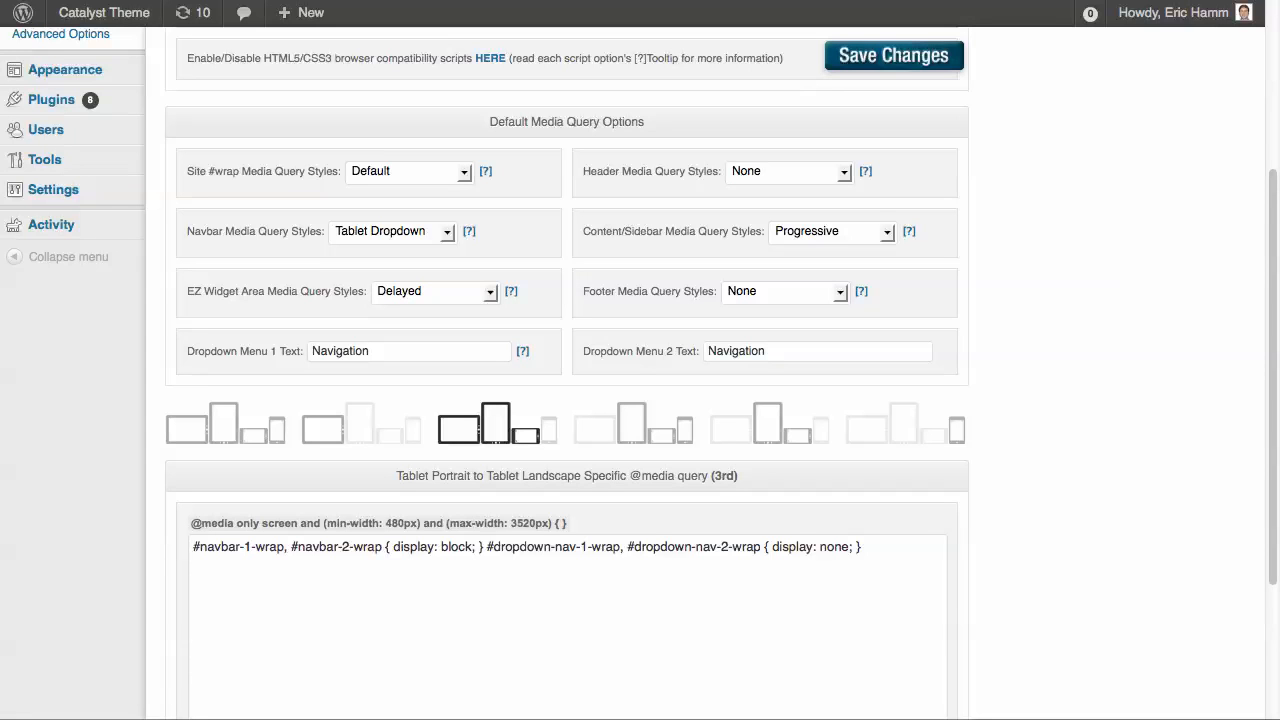
{"action": "scroll", "coordinate": [566, 400], "scroll_direction": "up", "scroll_amount": 5}
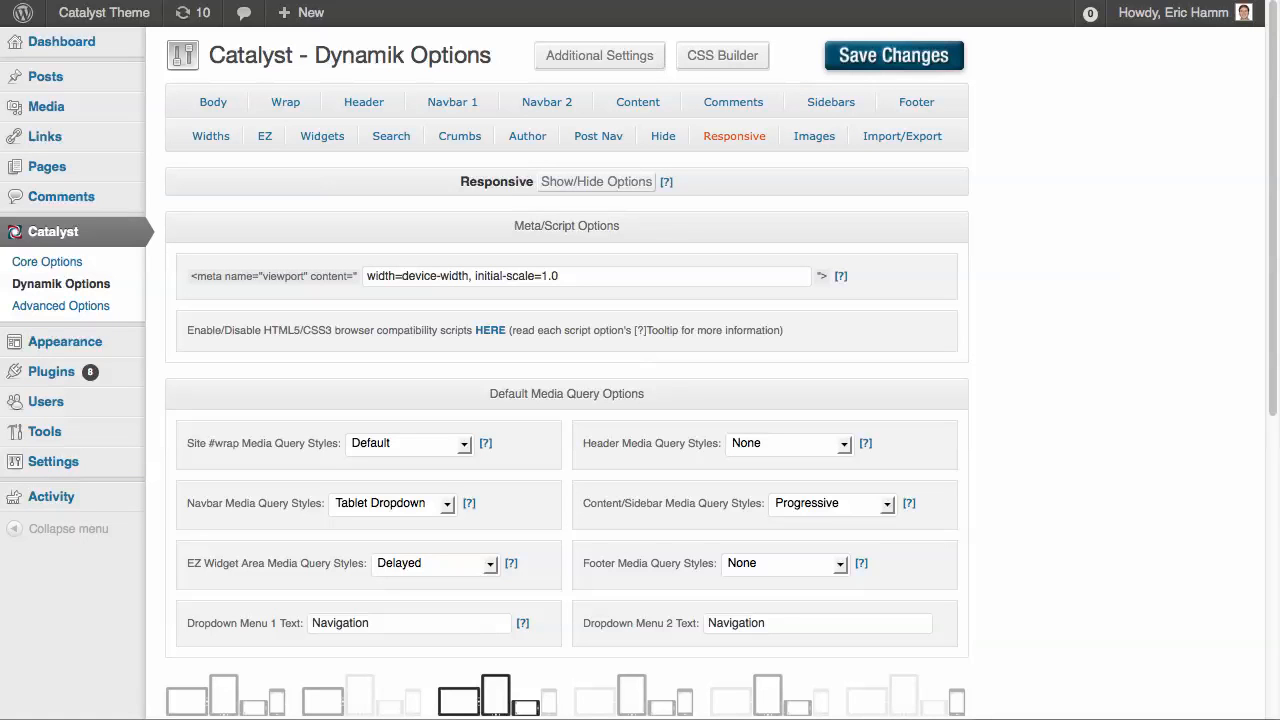
{"action": "left_click", "coordinate": [60, 305]}
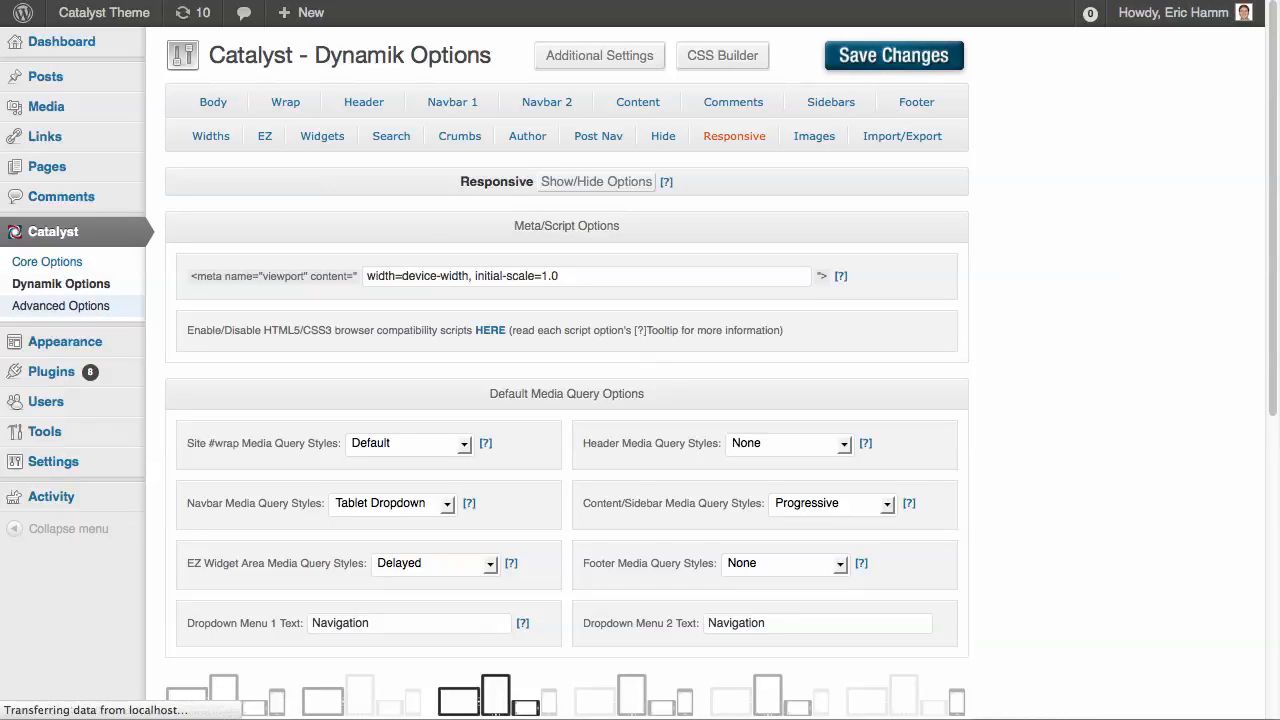
{"action": "left_click", "coordinate": [873, 101]}
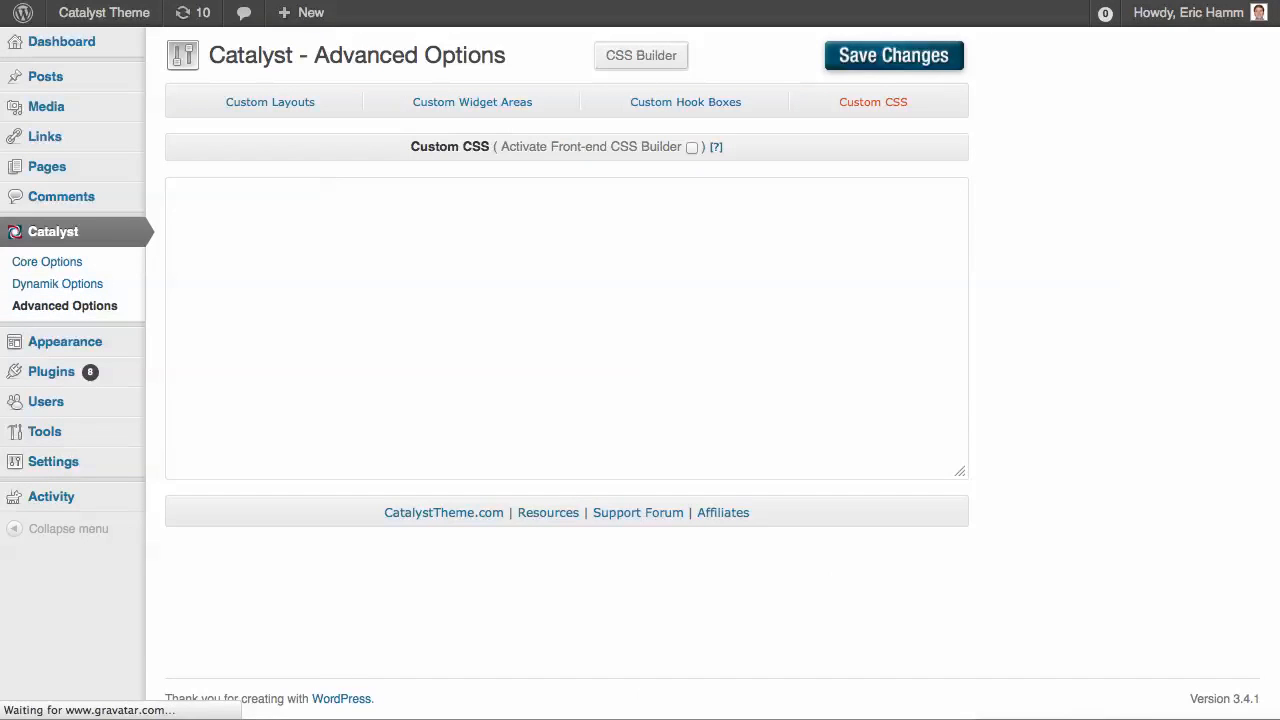
{"action": "left_click", "coordinate": [692, 148]}
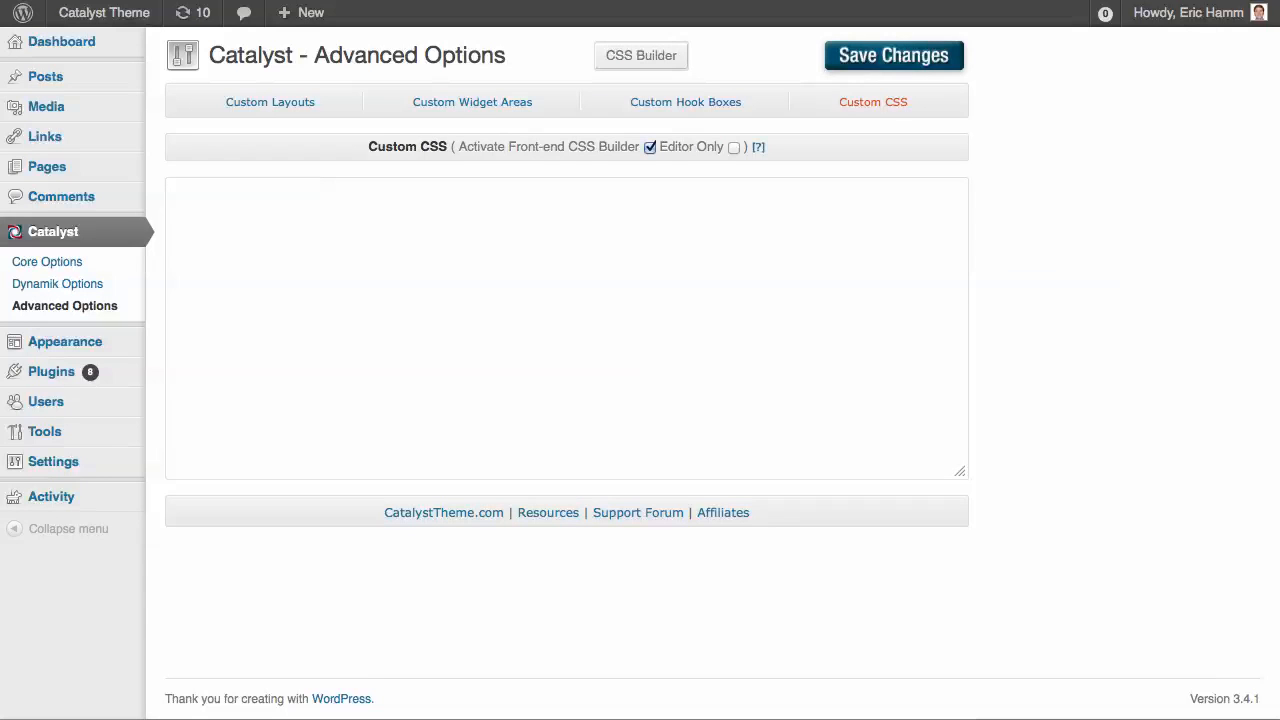
{"action": "left_click", "coordinate": [734, 148]}
{"action": "left_click", "coordinate": [893, 56]}
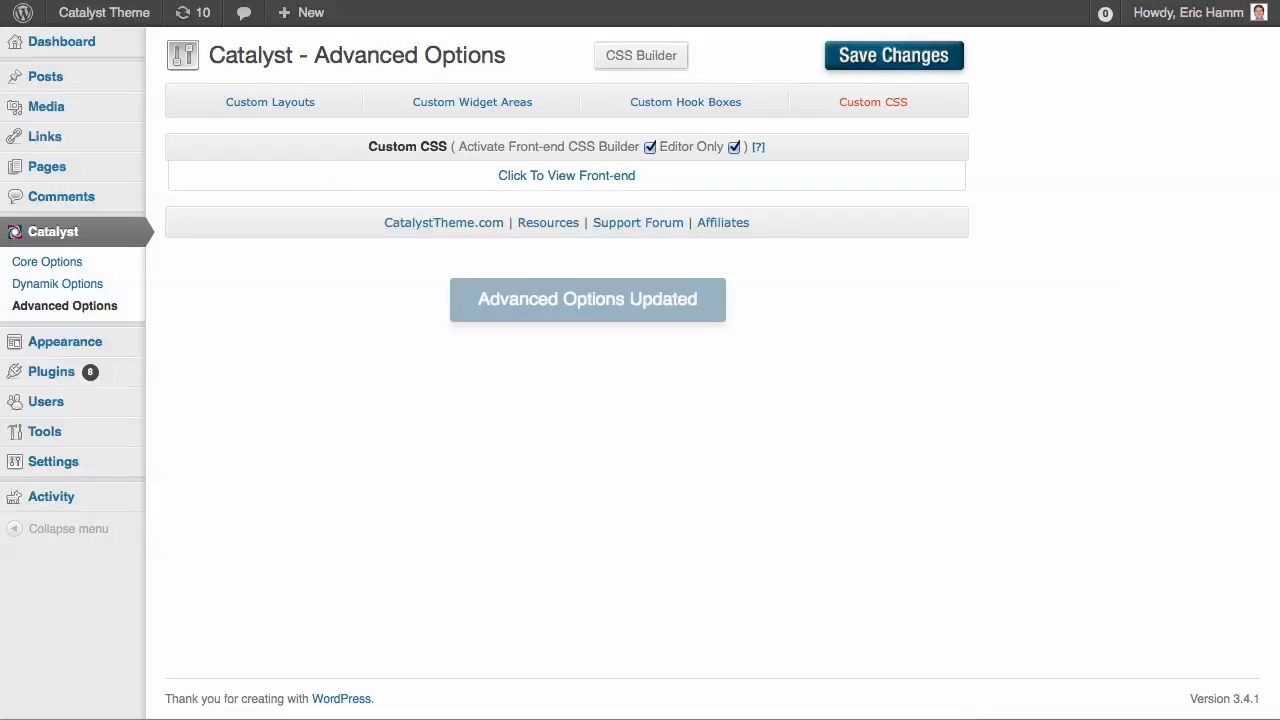
Add the rule #wrap { margin: 0 40px; } in the home page's front-end Custom CSS Editor and save it
{"action": "key", "text": "ctrl+Tab"}
{"action": "left_click", "coordinate": [138, 37]}
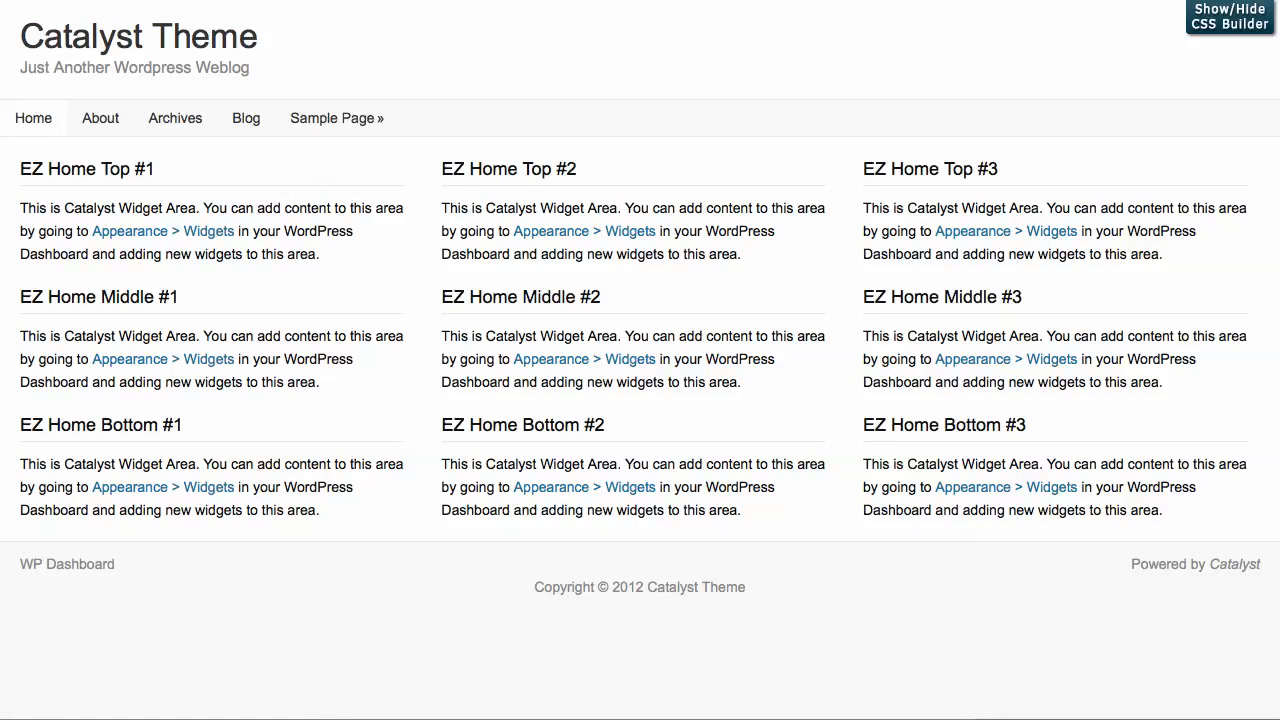
{"action": "left_click", "coordinate": [1230, 17]}
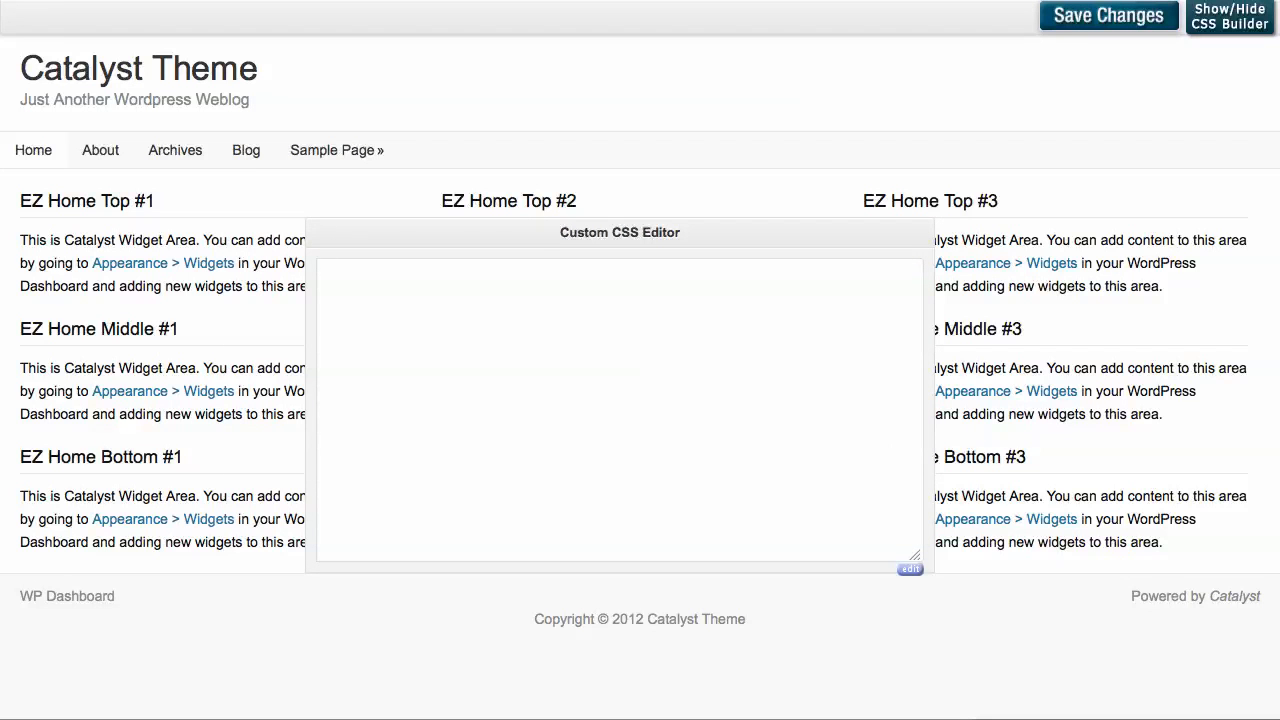
{"action": "type", "text": "#wrap {"}
{"action": "key", "text": "Return"}
{"action": "key", "text": "Return"}
{"action": "type", "text": "}"}
{"action": "type", "text": "margin: 0"}
{"action": "type", "text": " 40px;"}
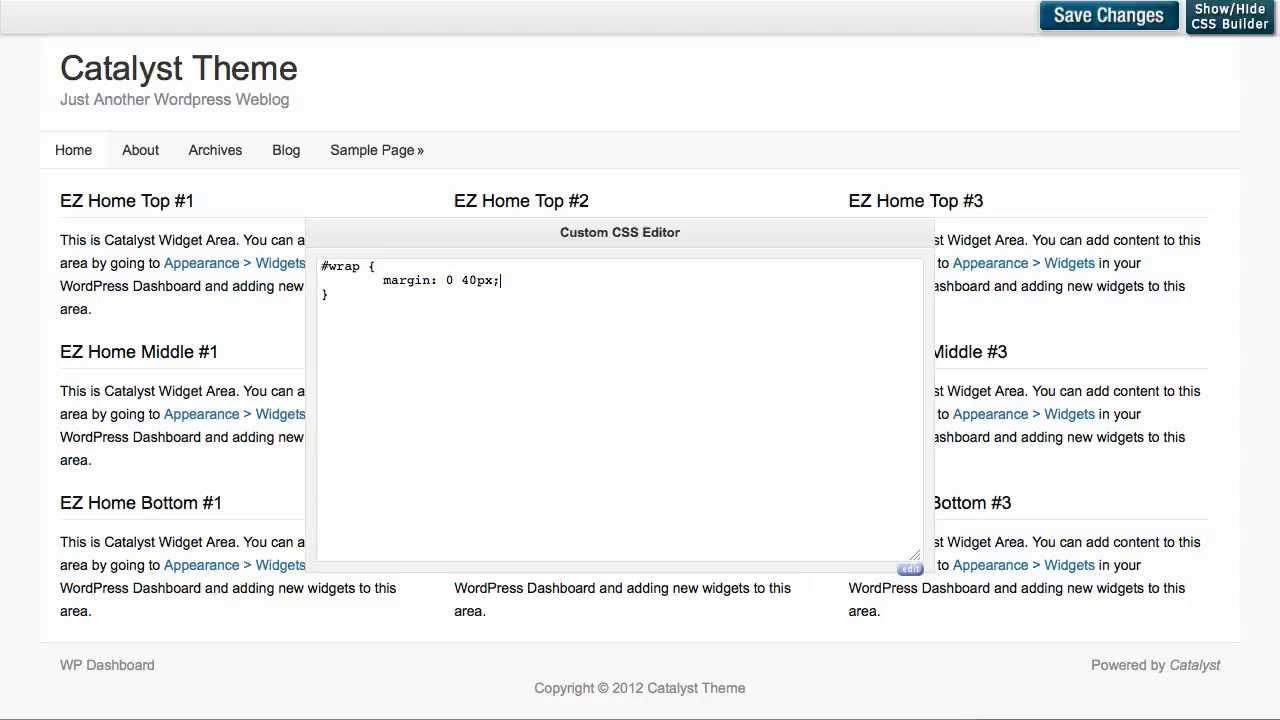
{"action": "left_click", "coordinate": [1108, 16]}
{"action": "left_click", "coordinate": [178, 68]}
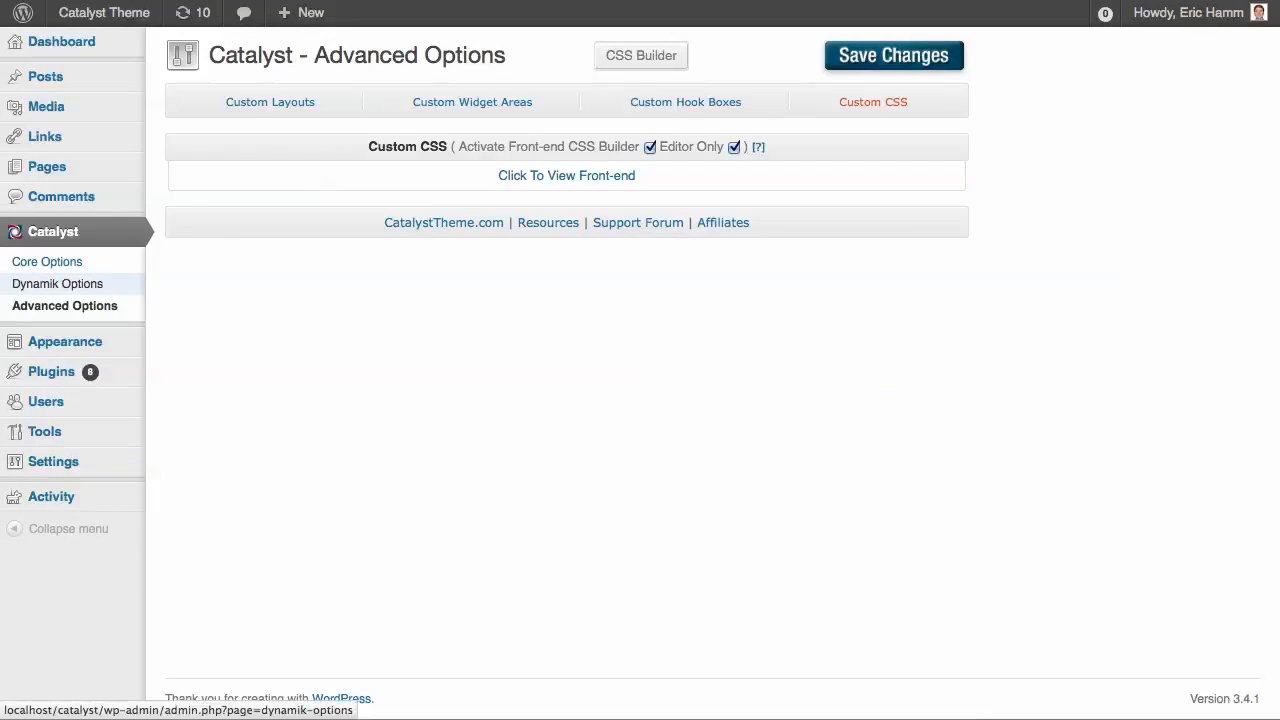
Set the Body Background color to 858585 in Dynamik Options and save the changes
{"action": "left_click", "coordinate": [57, 283]}
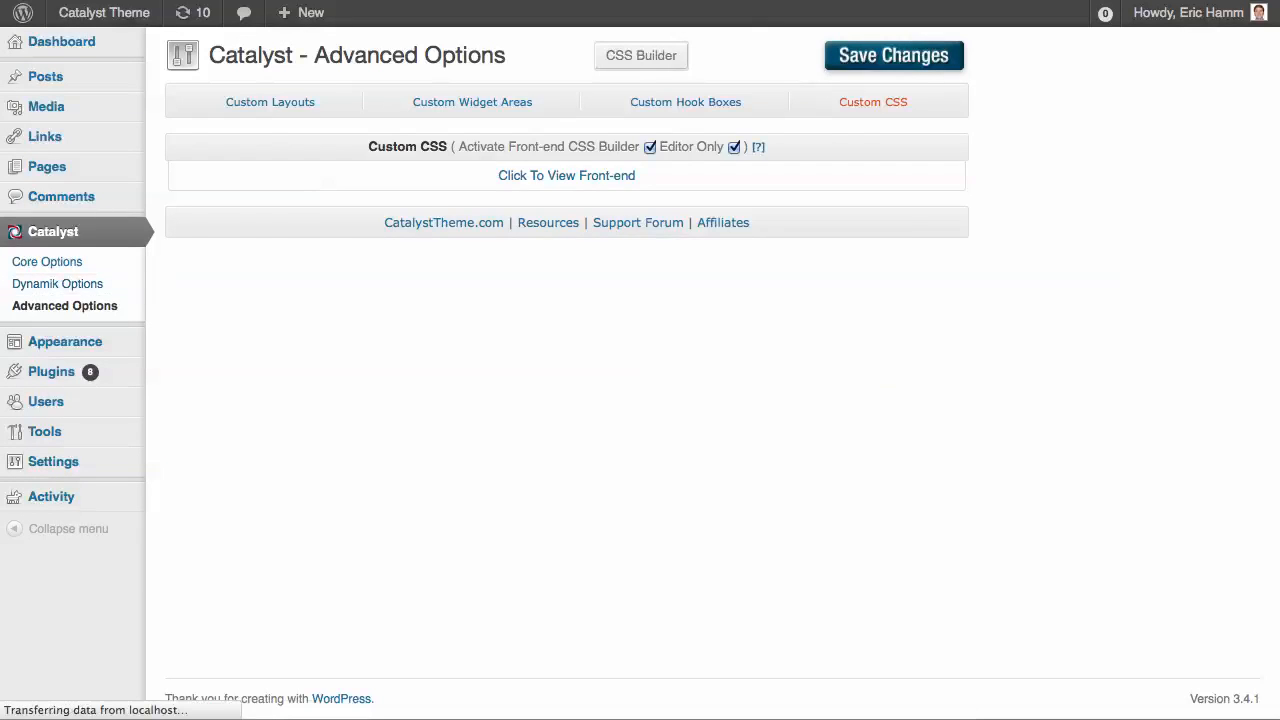
{"action": "left_click", "coordinate": [683, 488]}
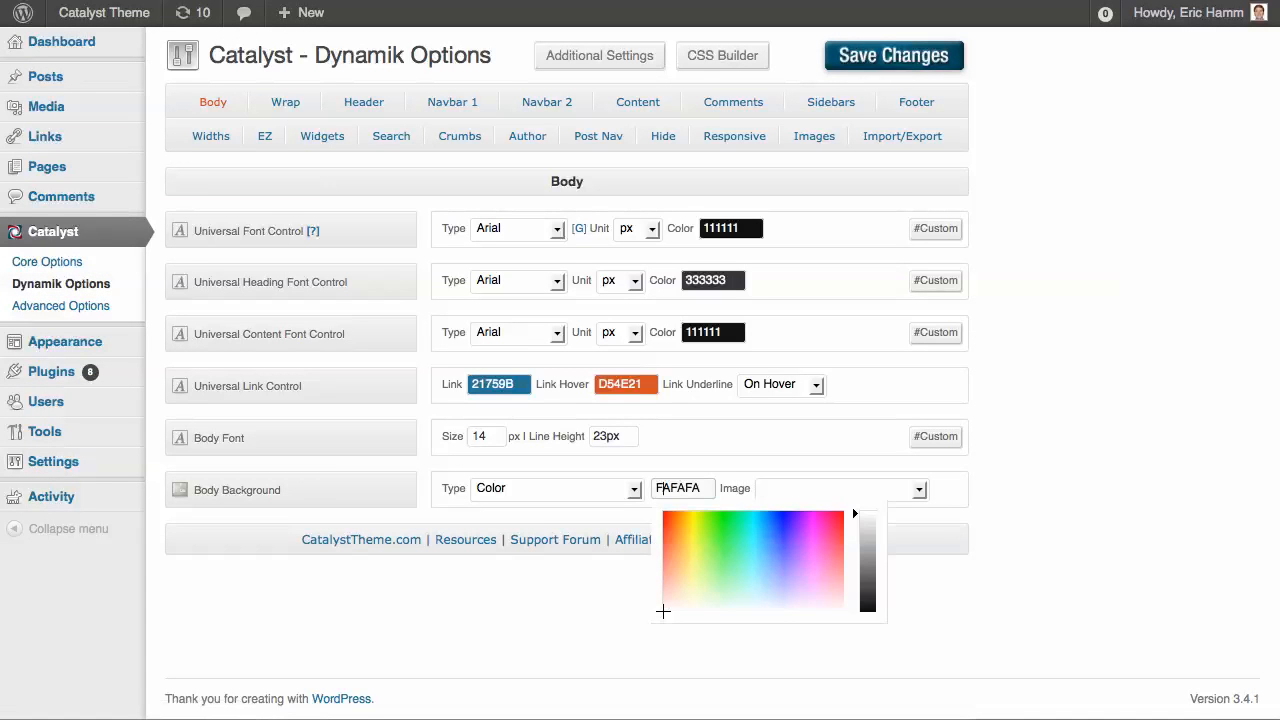
{"action": "key", "text": "ctrl+a"}
{"action": "type", "text": "858585"}
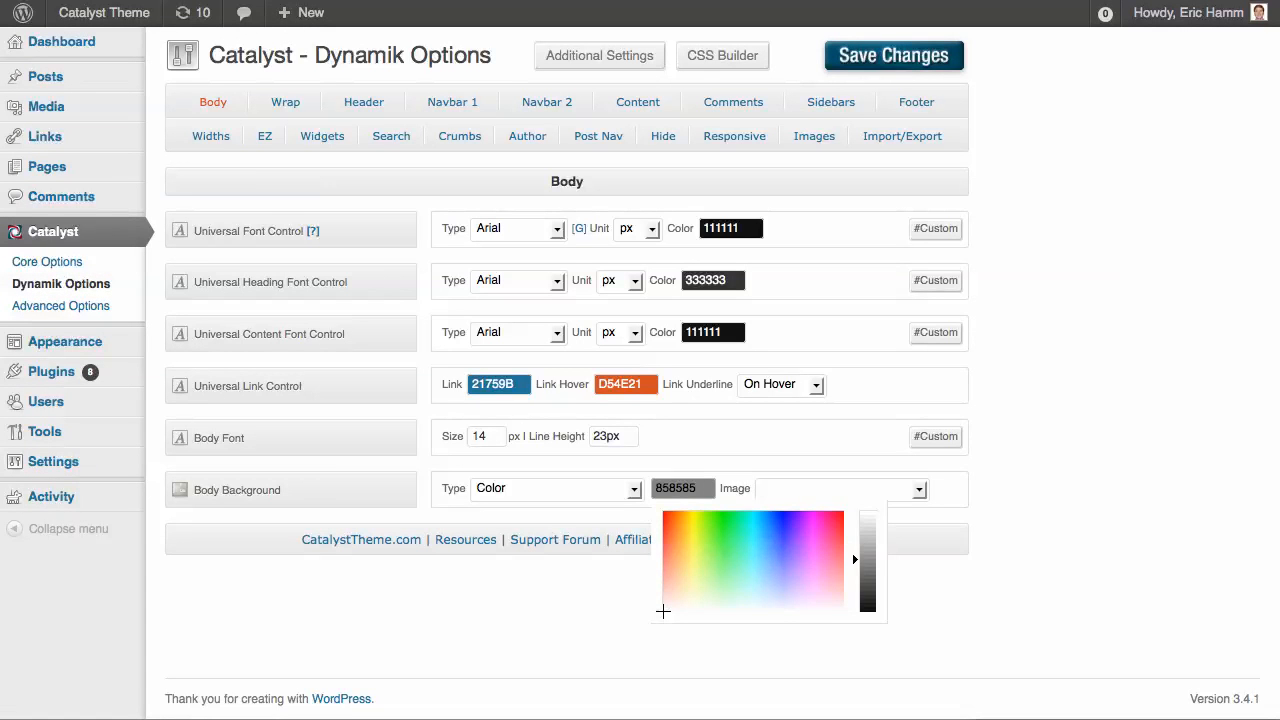
{"action": "left_click", "coordinate": [893, 55]}
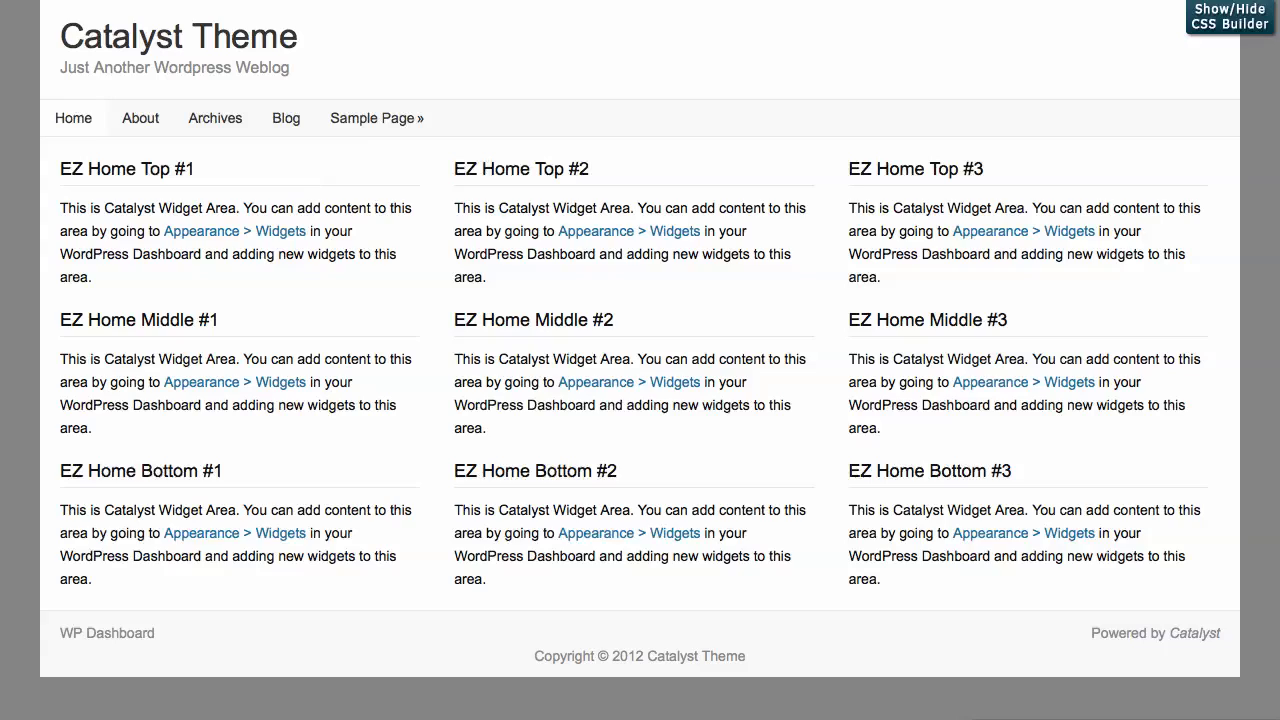
Check the home page's side margins and navigation at a narrowed browser width, and widen the window again
{"action": "left_click_drag", "start_coordinate": [1279, 400], "coordinate": [1240, 400]}
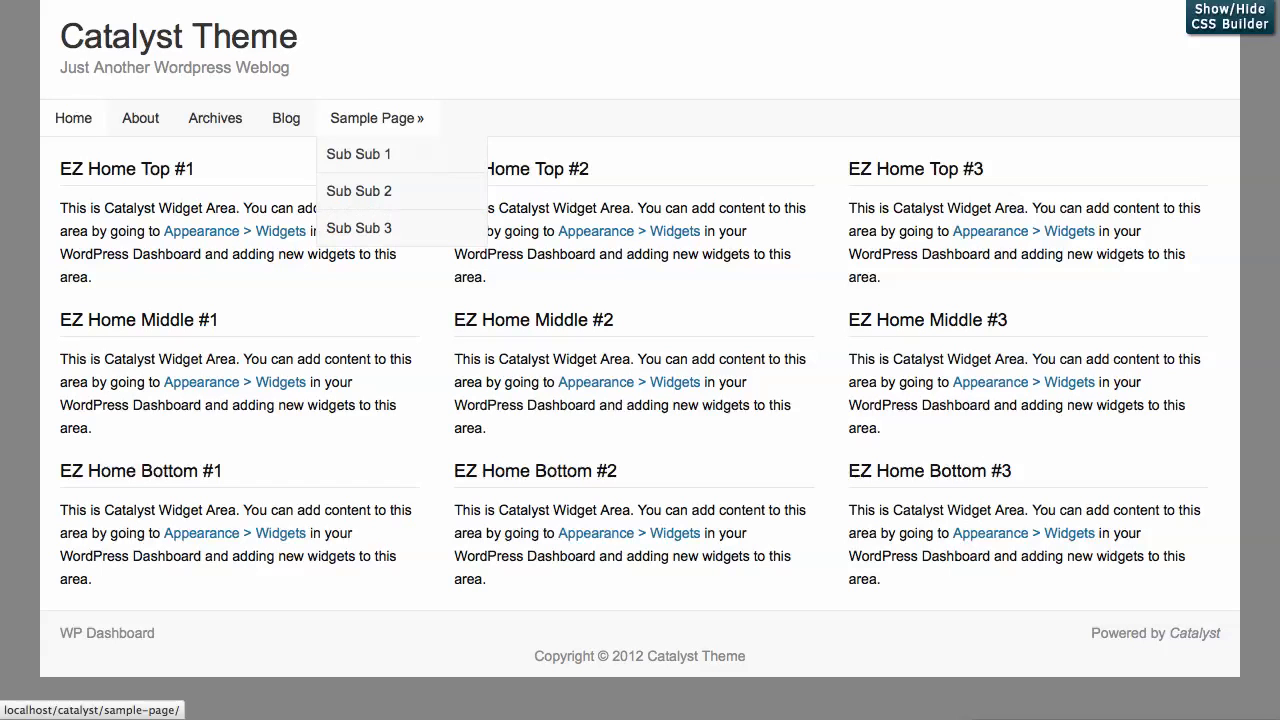
{"action": "left_click_drag", "start_coordinate": [1240, 400], "coordinate": [509, 400]}
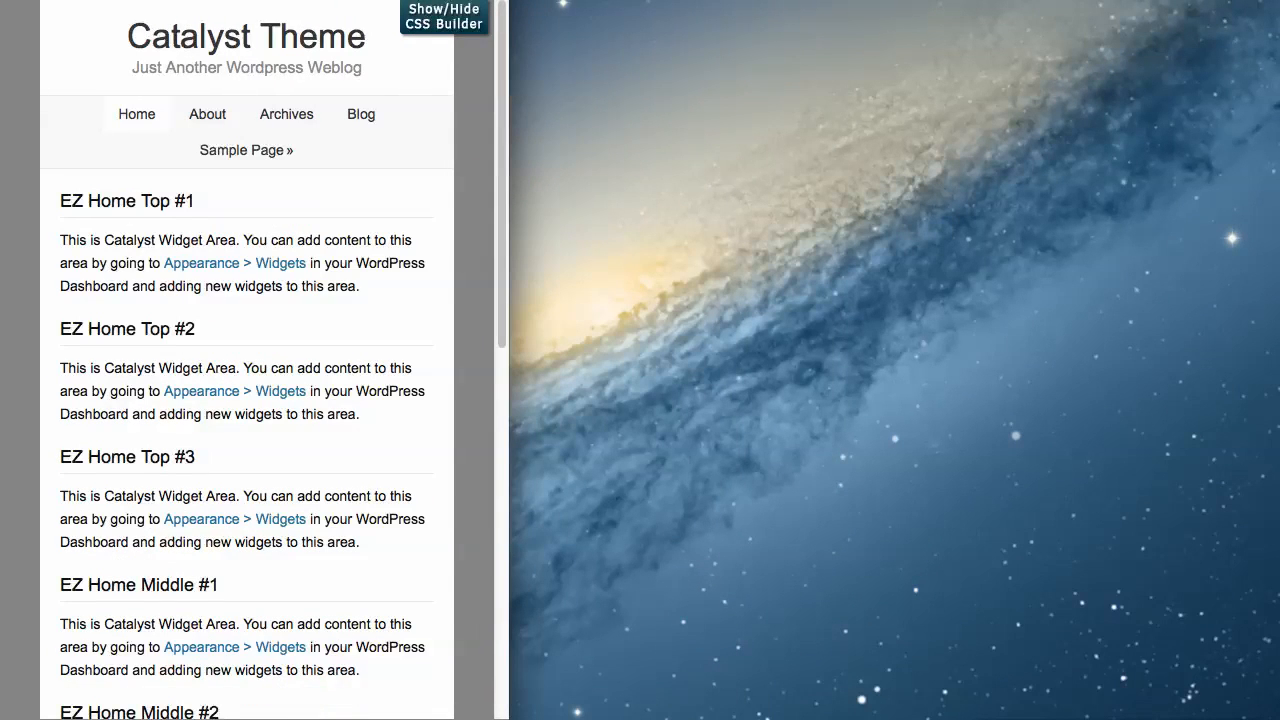
{"action": "left_click_drag", "start_coordinate": [509, 400], "coordinate": [1240, 400]}
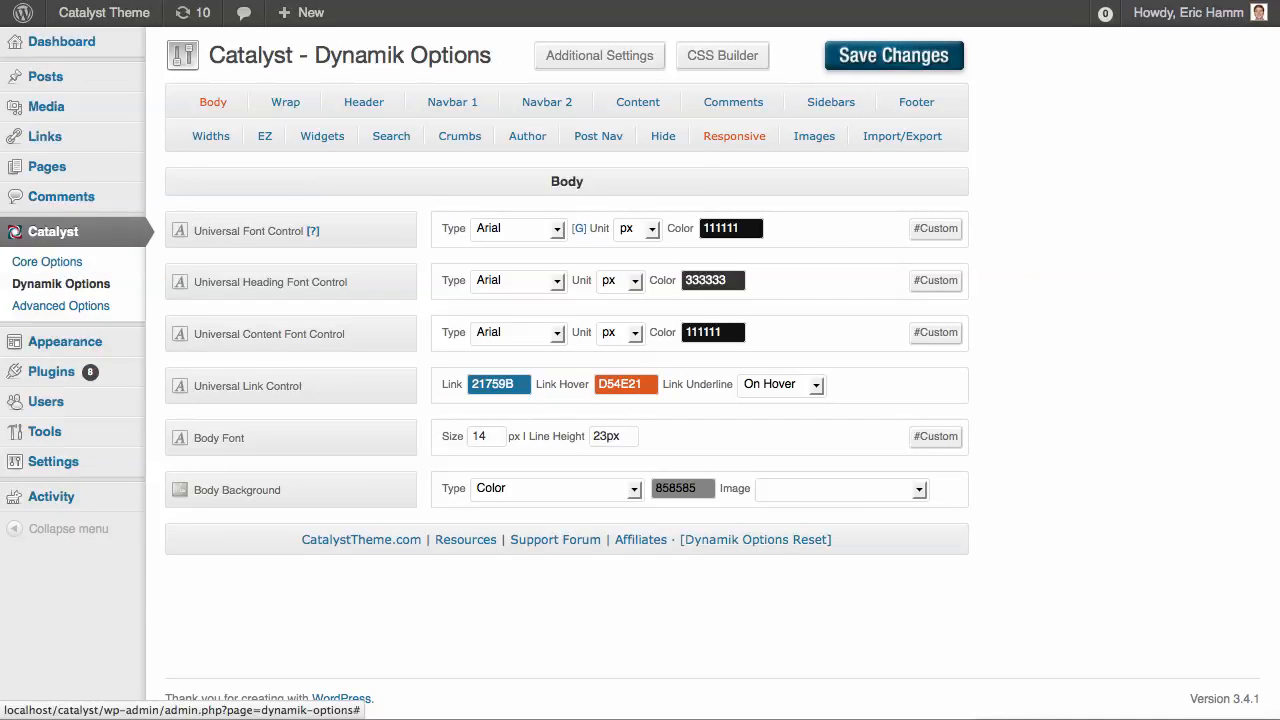
Add #wrap { margin: 0; } above the header styles in the 4th media query (Tablet Portrait Cascading), save, and check the home page
{"action": "left_click", "coordinate": [734, 136]}
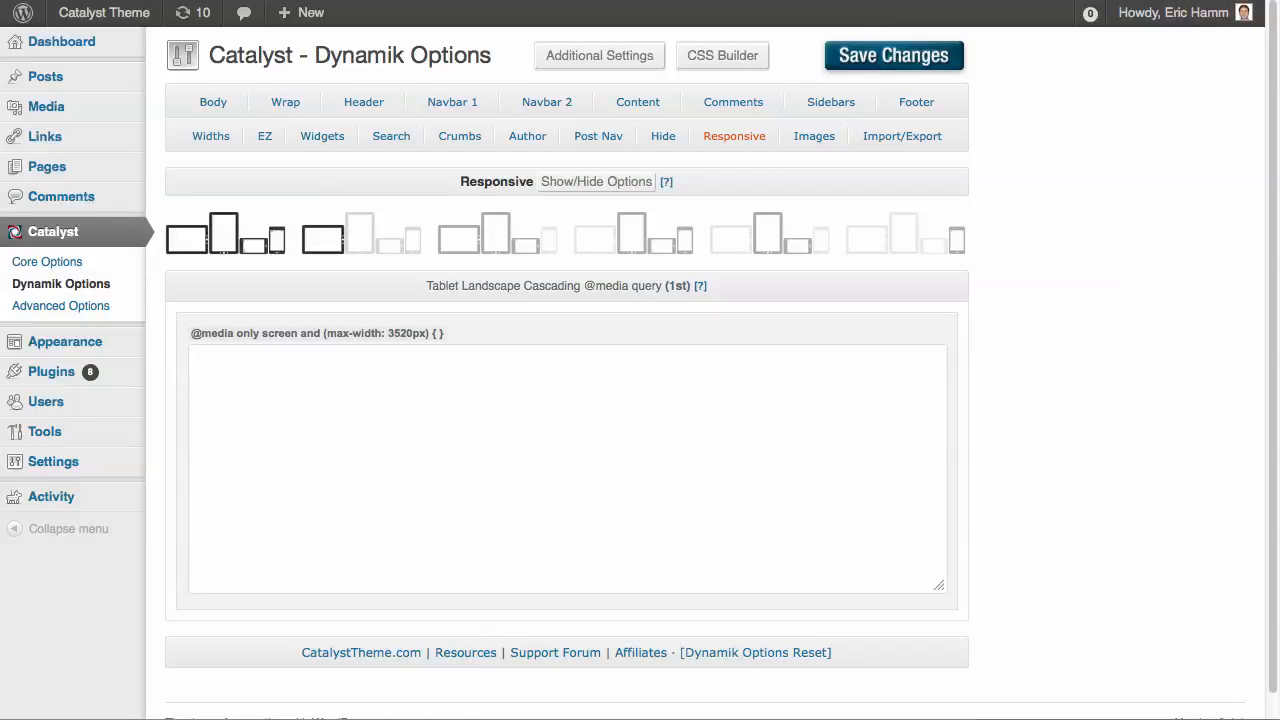
{"action": "left_click", "coordinate": [490, 234]}
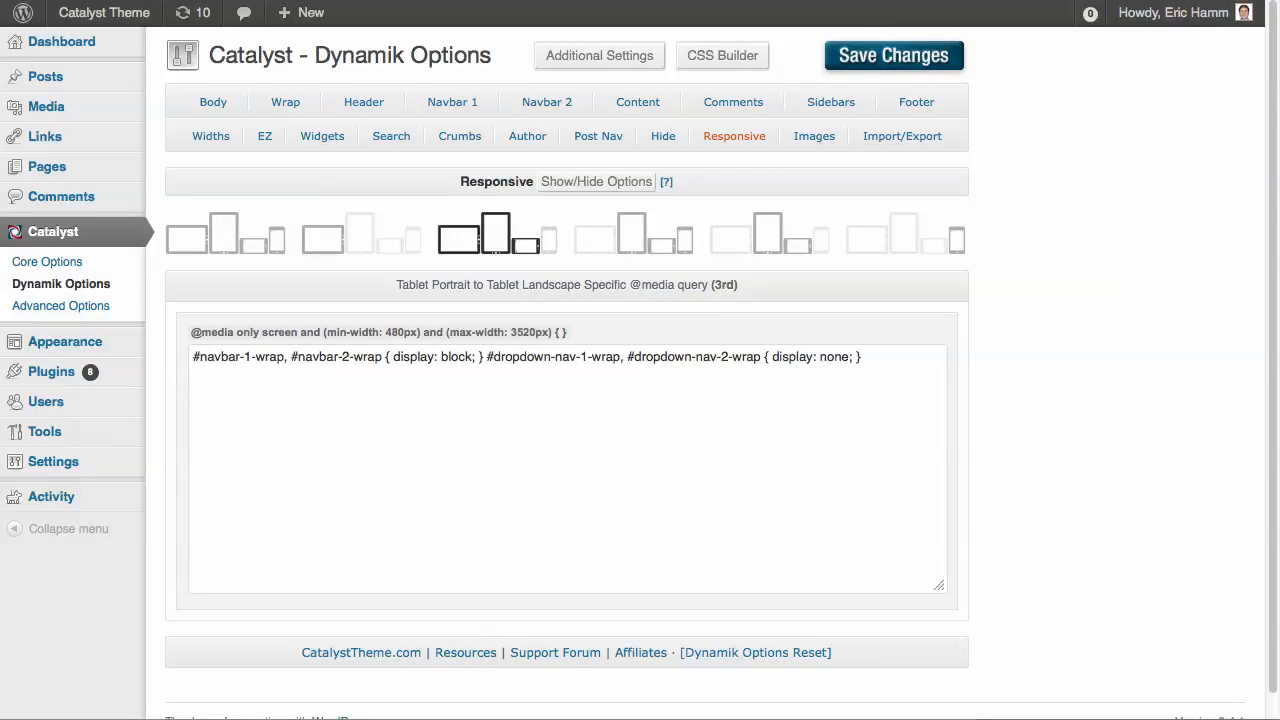
{"action": "left_click", "coordinate": [633, 235]}
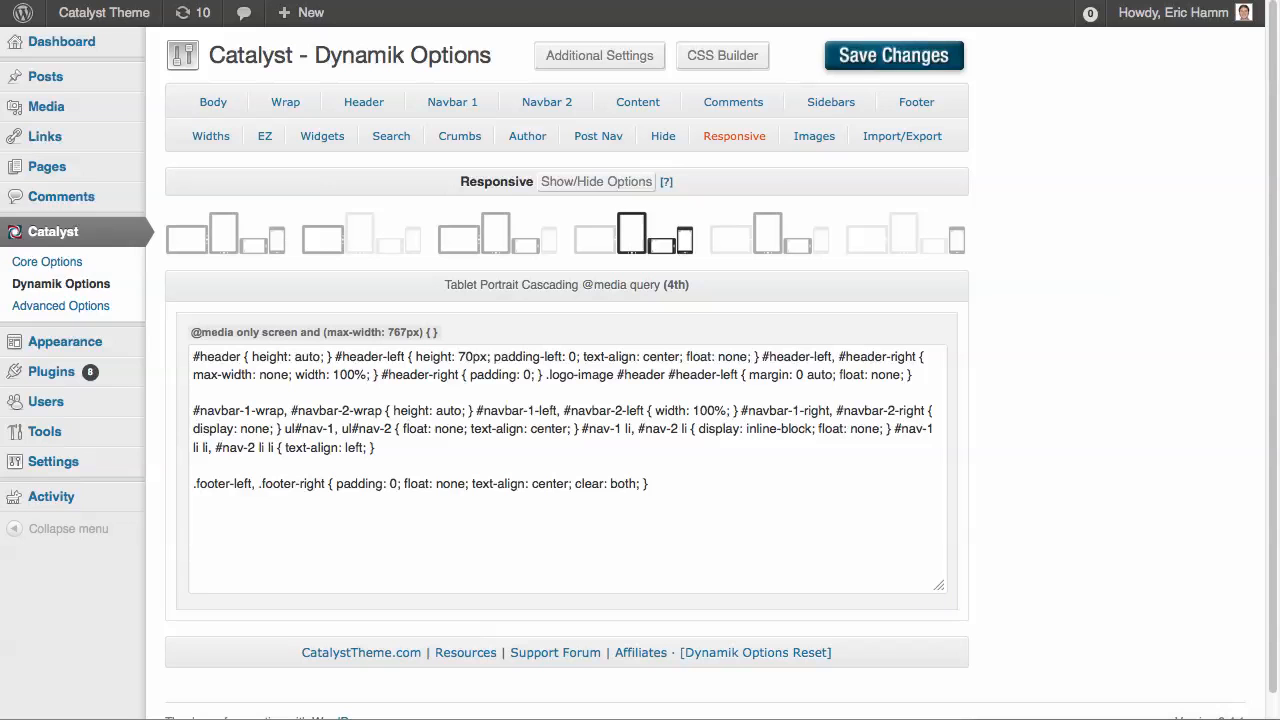
{"action": "left_click", "coordinate": [194, 357]}
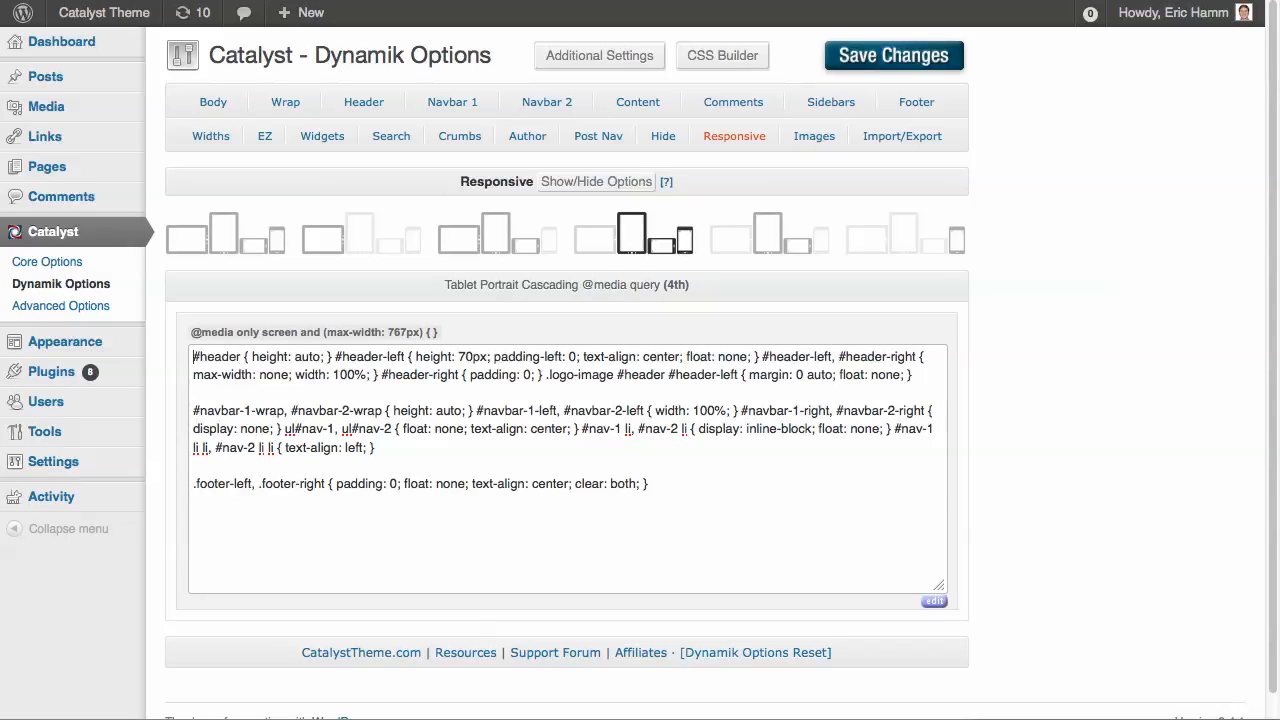
{"action": "key", "text": "Return"}
{"action": "key", "text": "Return"}
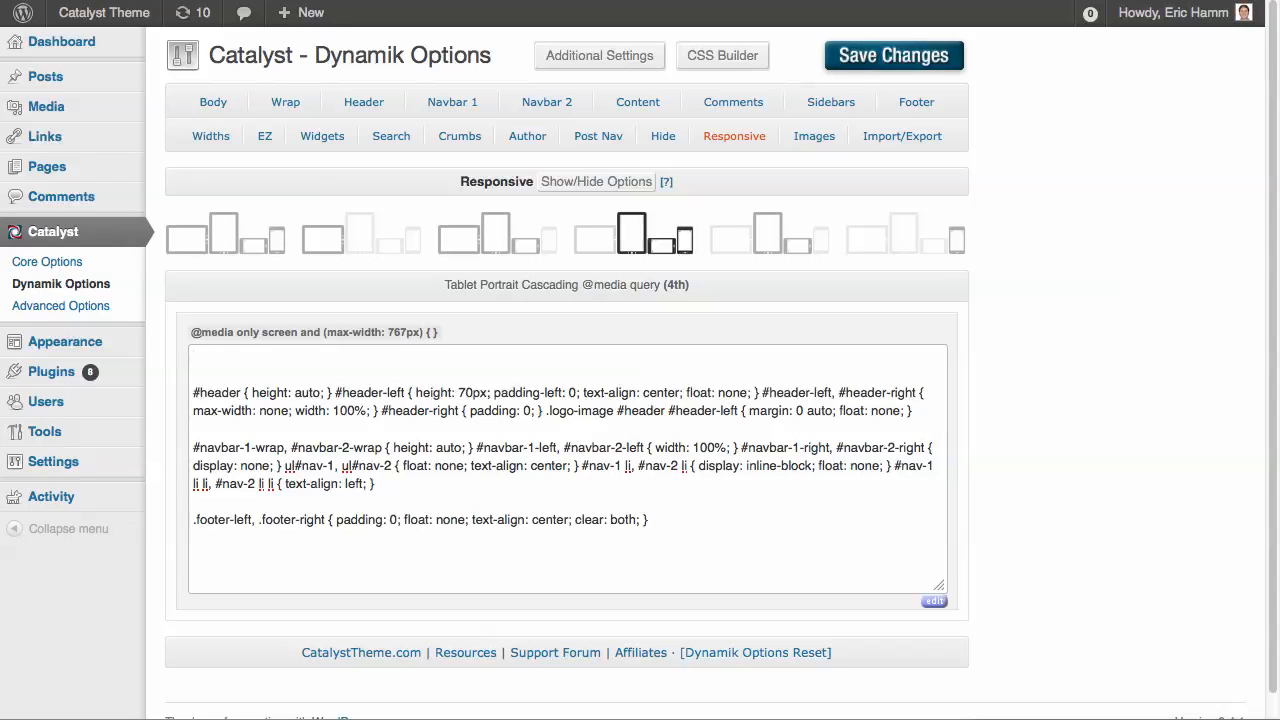
{"action": "type", "text": "#"}
{"action": "type", "text": "wrap "}
{"action": "type", "text": "{ }"}
{"action": "type", "text": "margin: "}
{"action": "type", "text": "0;"}
{"action": "left_click", "coordinate": [840, 56]}
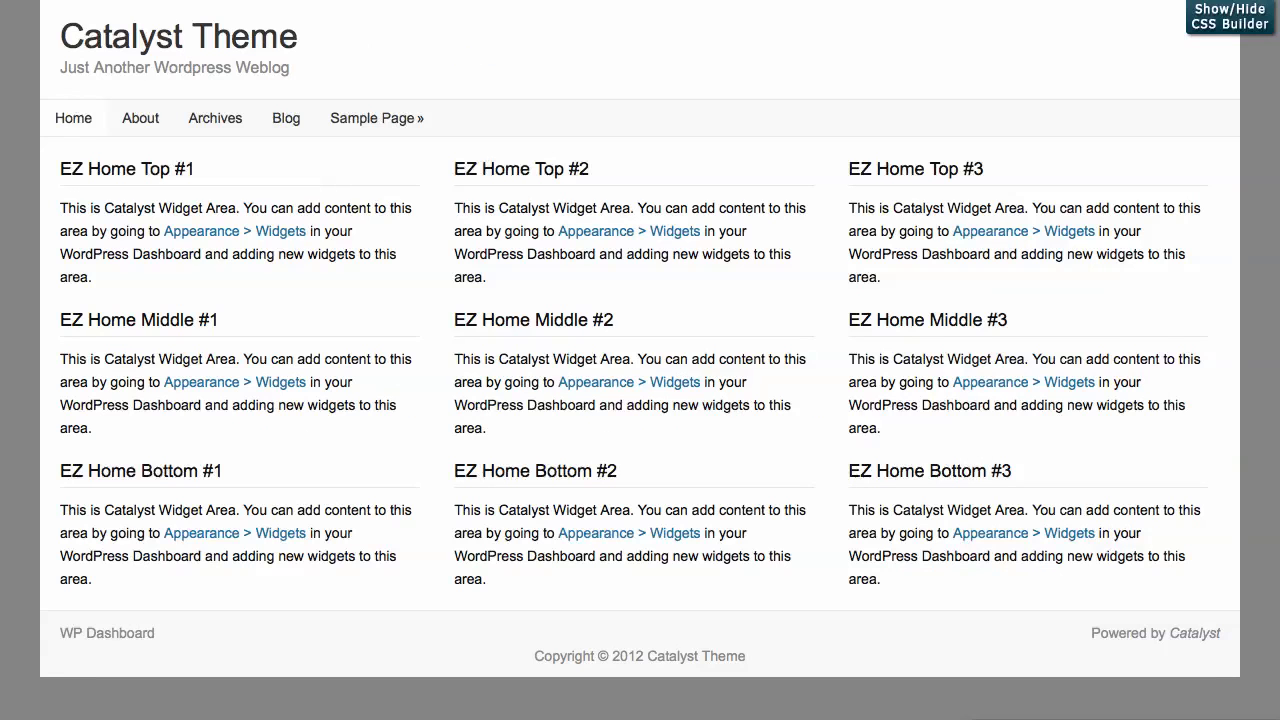
{"action": "left_click", "coordinate": [178, 36]}
{"action": "mouse_move", "coordinate": [1278, 716]}
{"action": "left_mouse_down"}
{"action": "mouse_move", "coordinate": [420, 716]}
{"action": "mouse_move", "coordinate": [1279, 716]}
{"action": "left_mouse_up"}
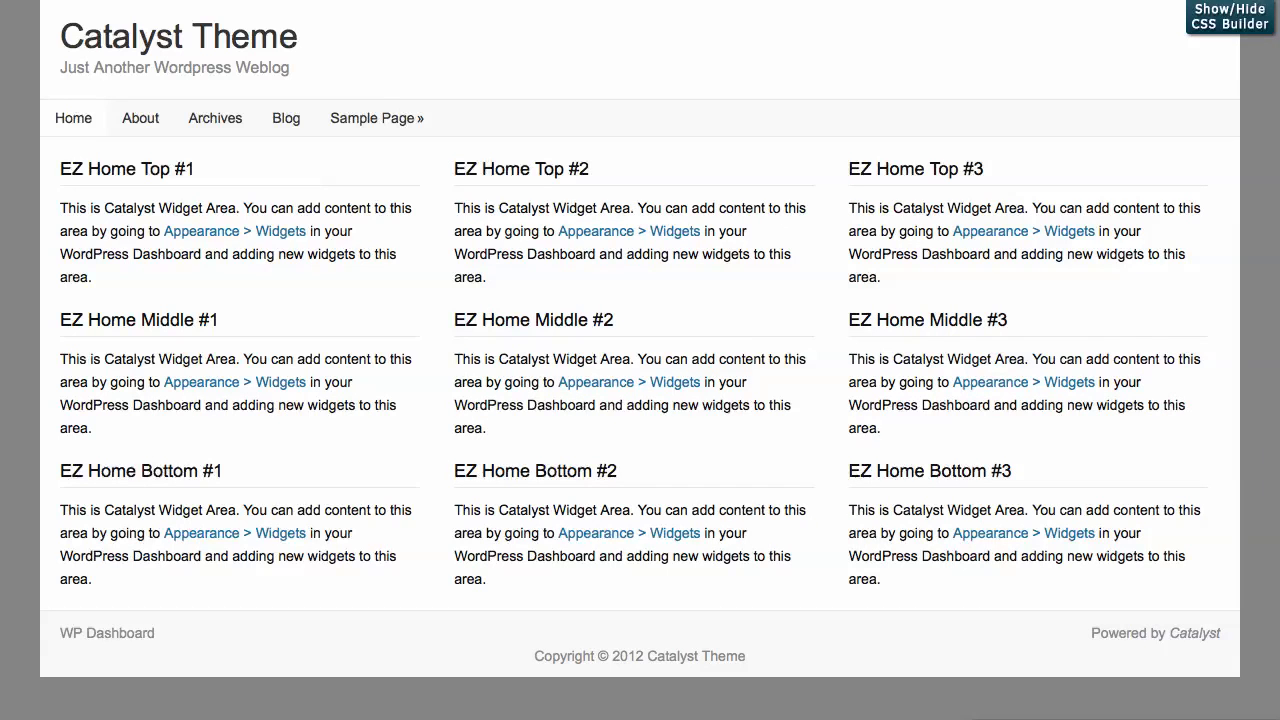